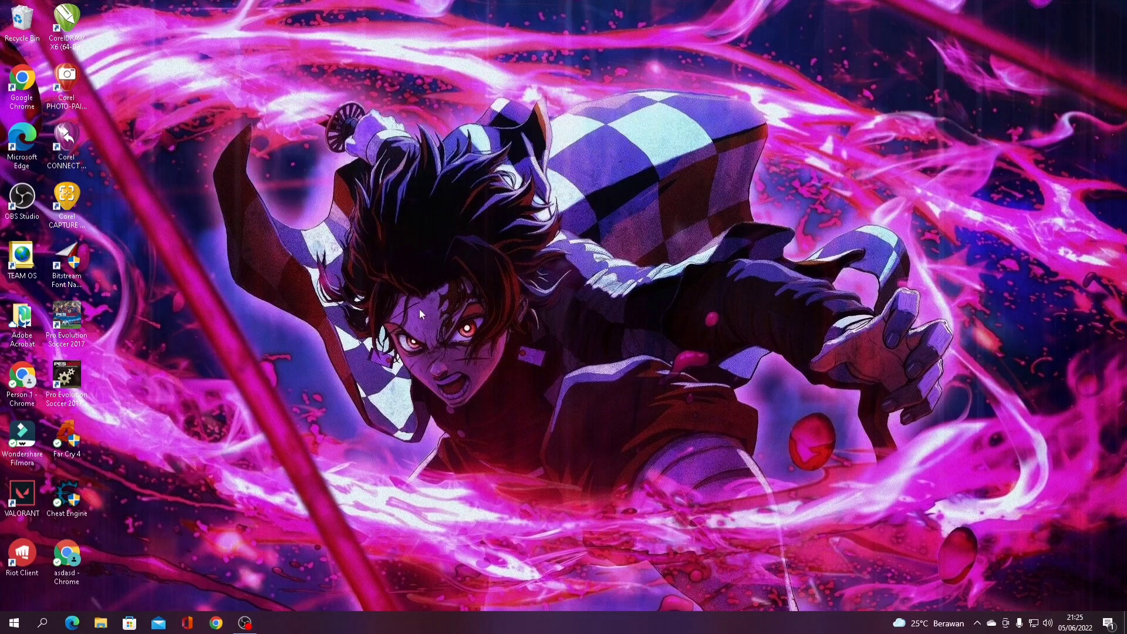
Launch Word from the Start menu search and open a new blank document
{"action": "left_click", "coordinate": [13, 627]}
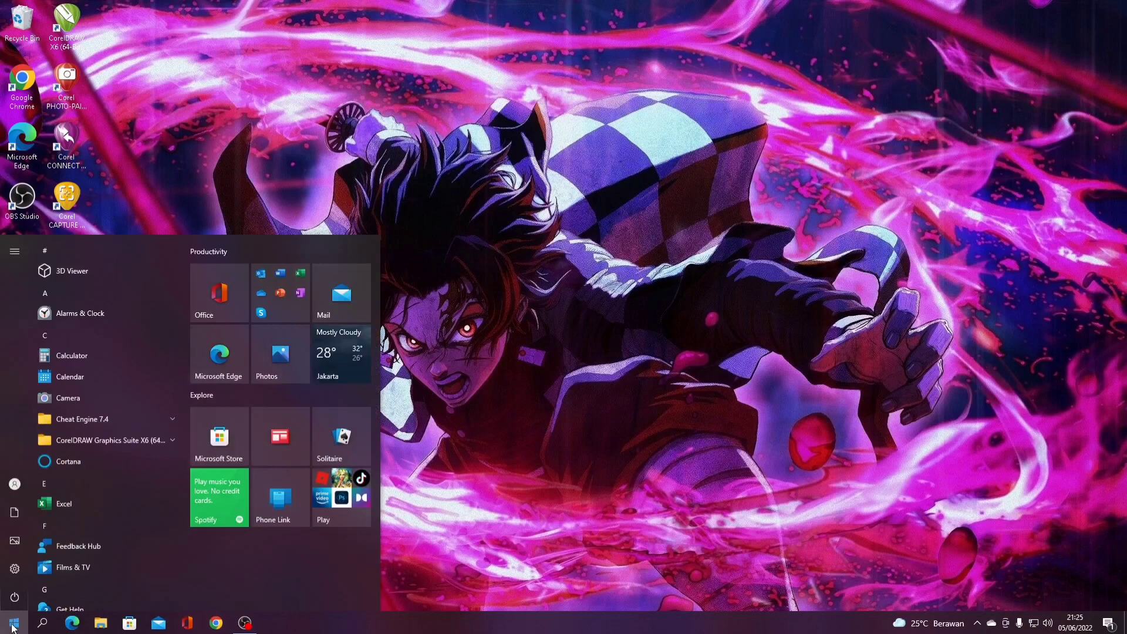
{"action": "type", "text": "w"}
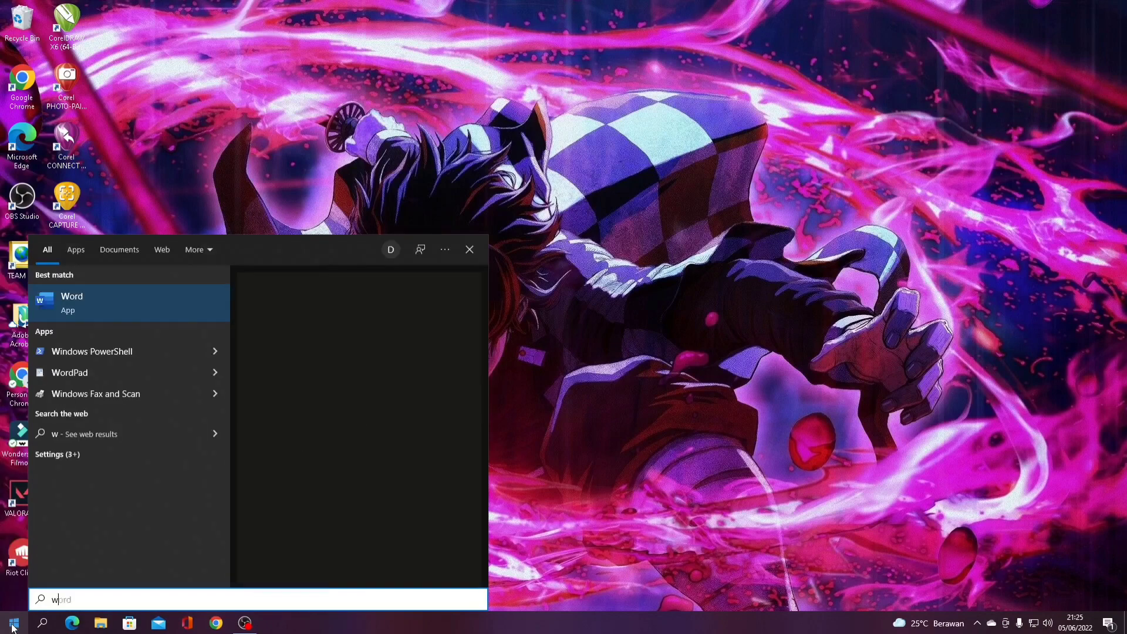
{"action": "type", "text": "ord"}
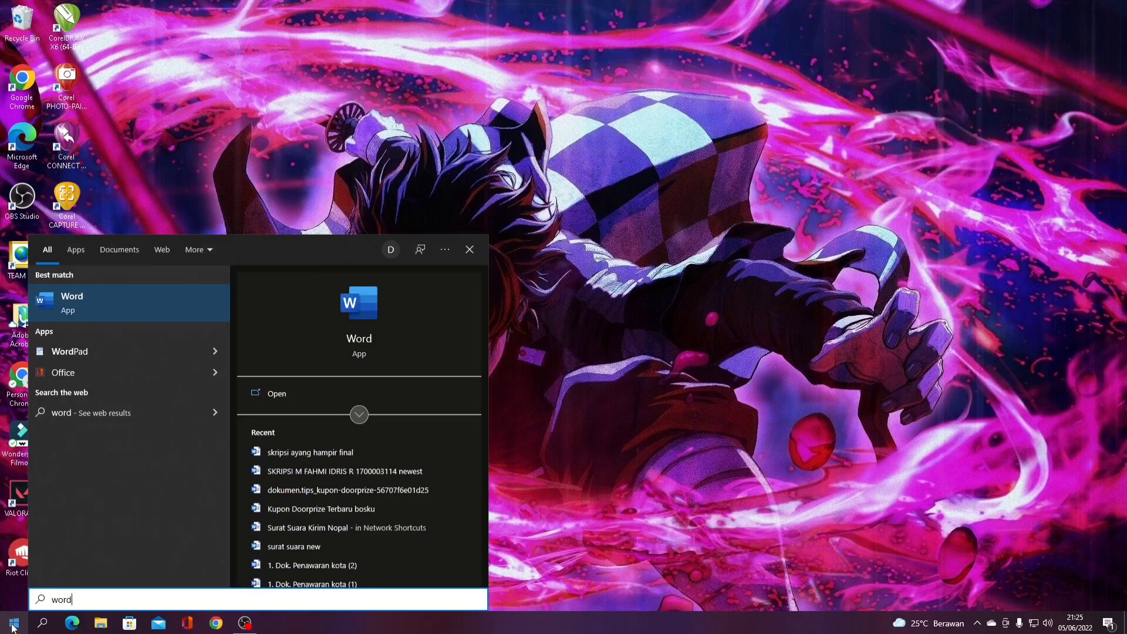
{"action": "key", "text": "Return"}
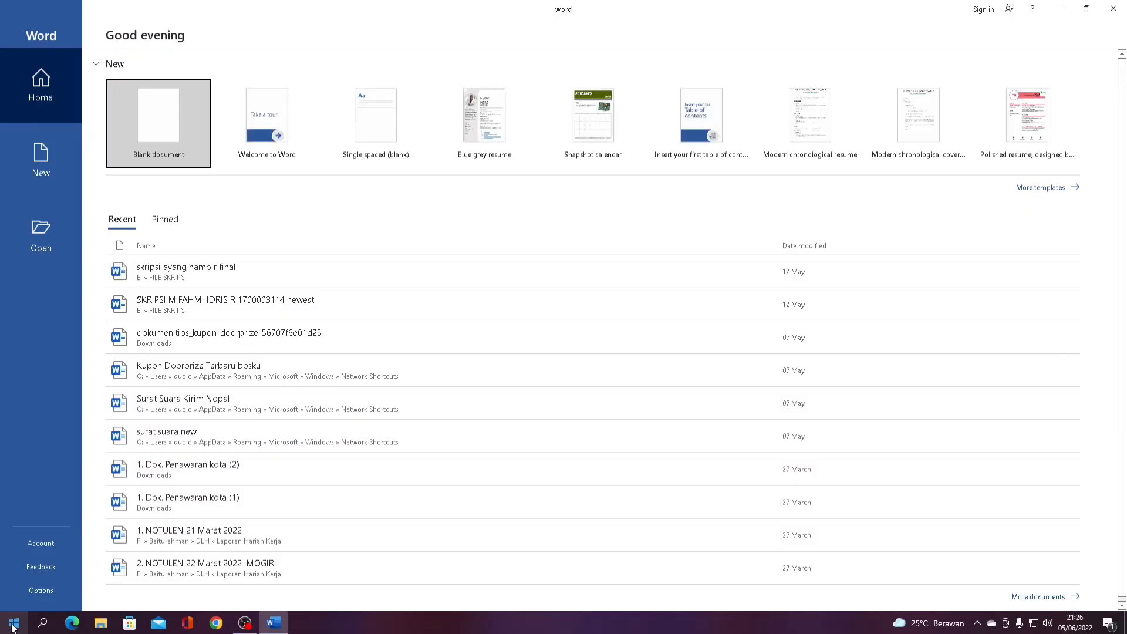
{"action": "left_click", "coordinate": [164, 116]}
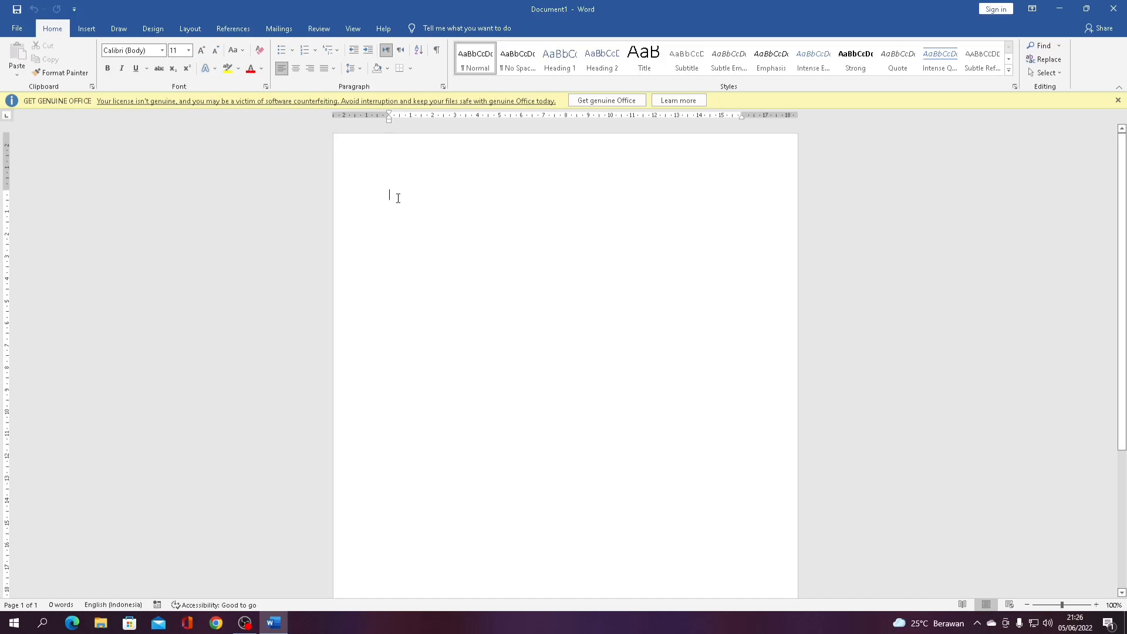
Type 'Saya suka membaca buku dan suka menggambar pemandangan di tepi jalan' without a final period
{"action": "type", "text": "Sa"}
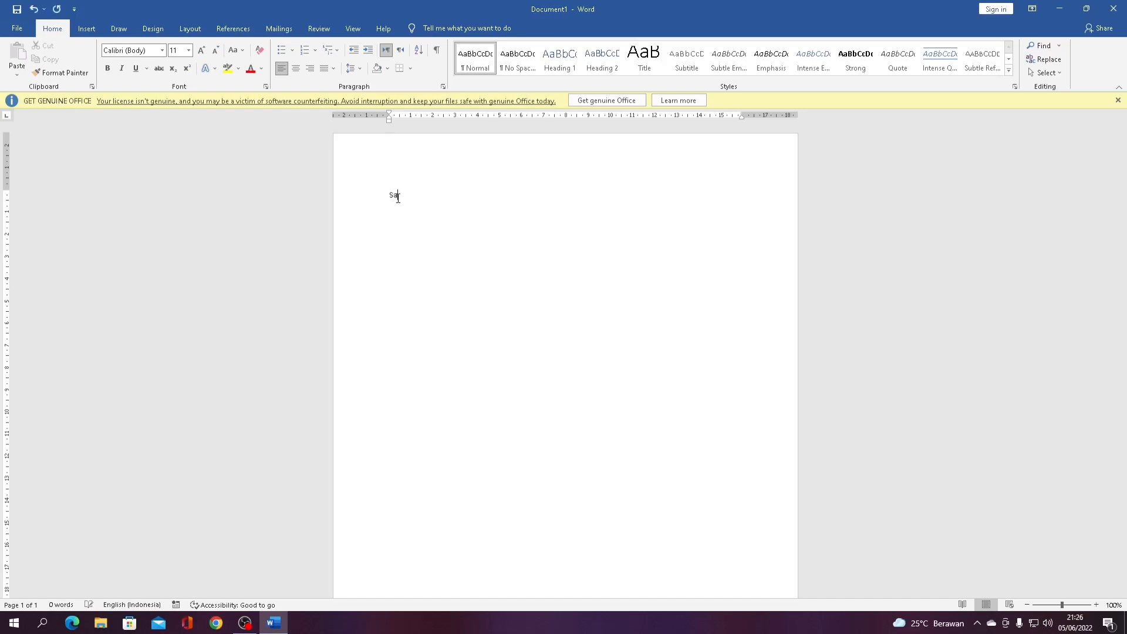
{"action": "type", "text": "ya suka memba"}
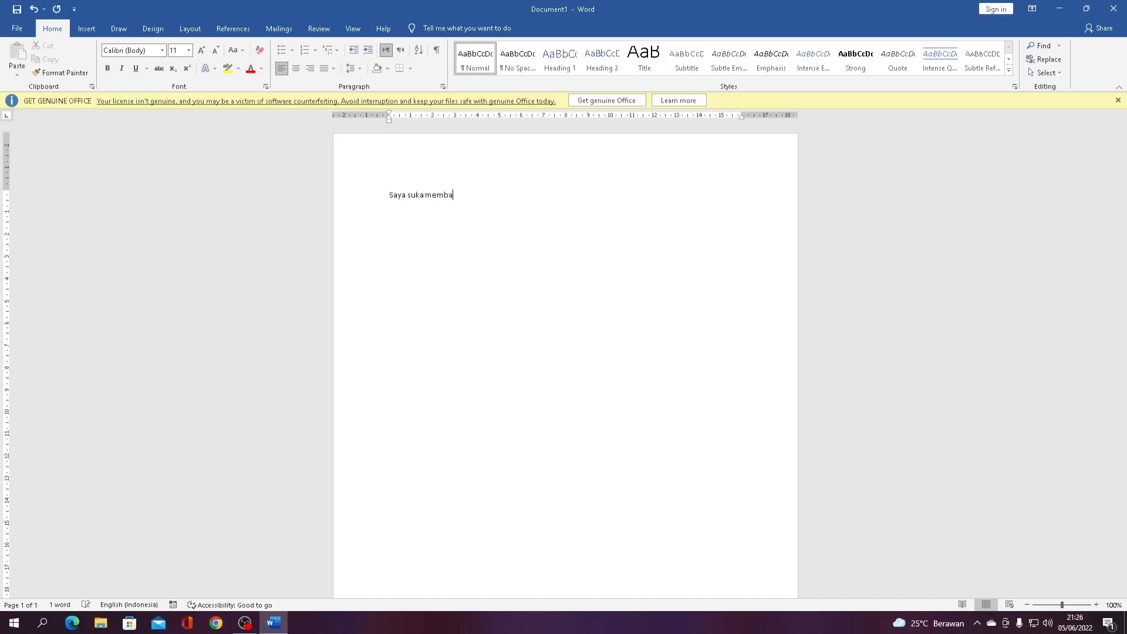
{"action": "type", "text": "ca buku dan suka menggambnar"}
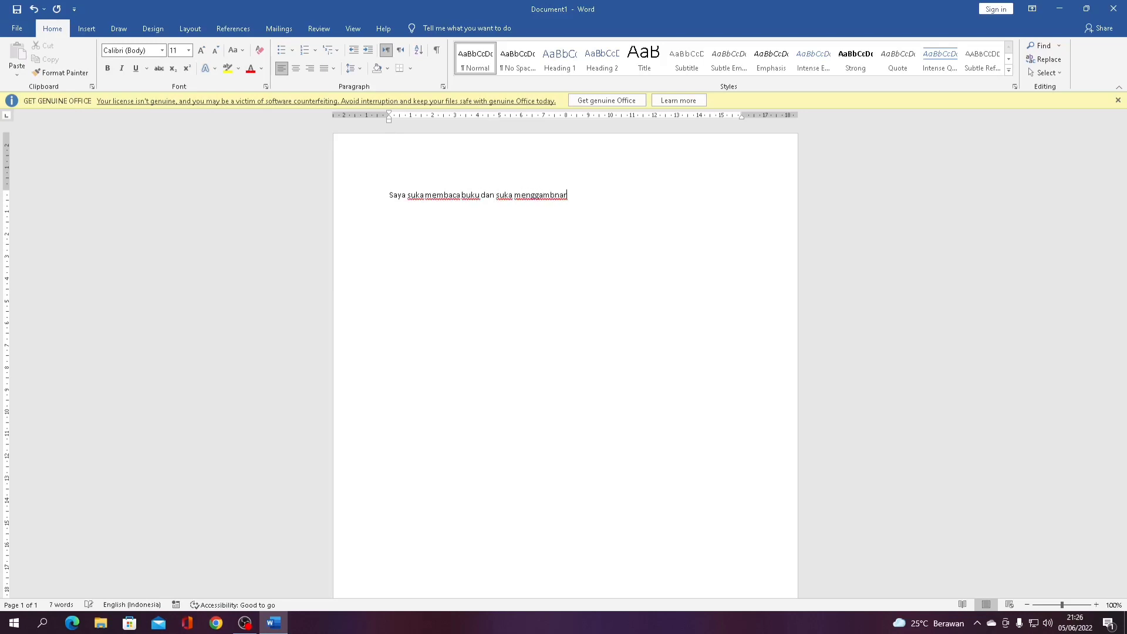
{"action": "key", "text": "BackSpace"}
{"action": "key", "text": "BackSpace"}
{"action": "key", "text": "BackSpace"}
{"action": "type", "text": "ar pemandangan di tepi jalan."}
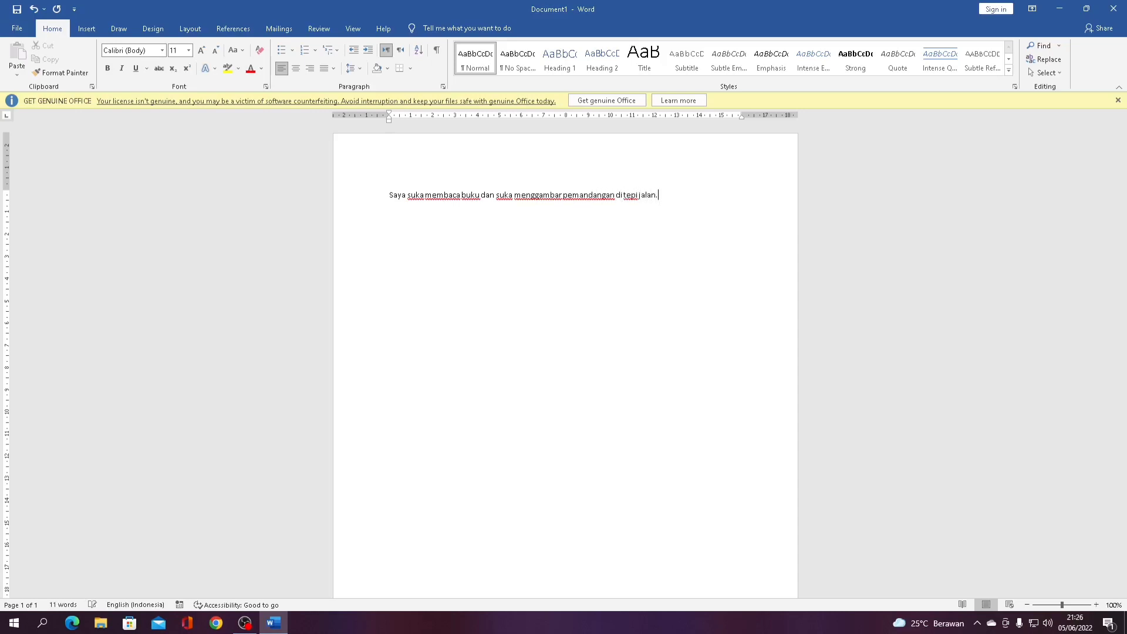
{"action": "key", "text": "BackSpace"}
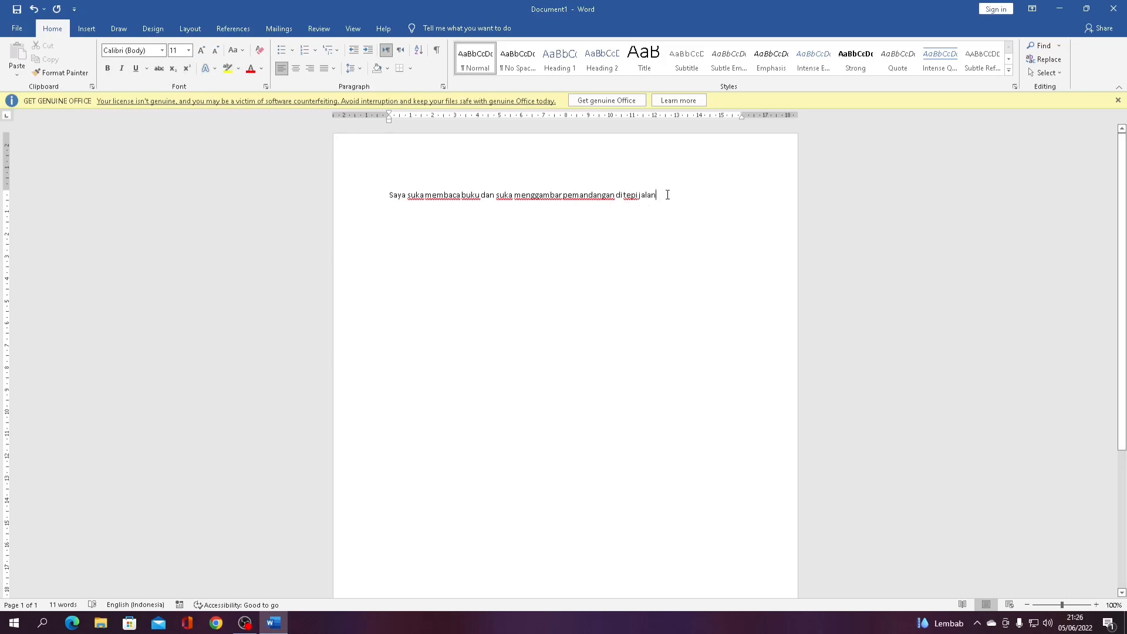
Apply Times New Roman to the sentence, then switch it back to Calibri
{"action": "left_click_drag", "start_coordinate": [667, 195], "coordinate": [389, 195]}
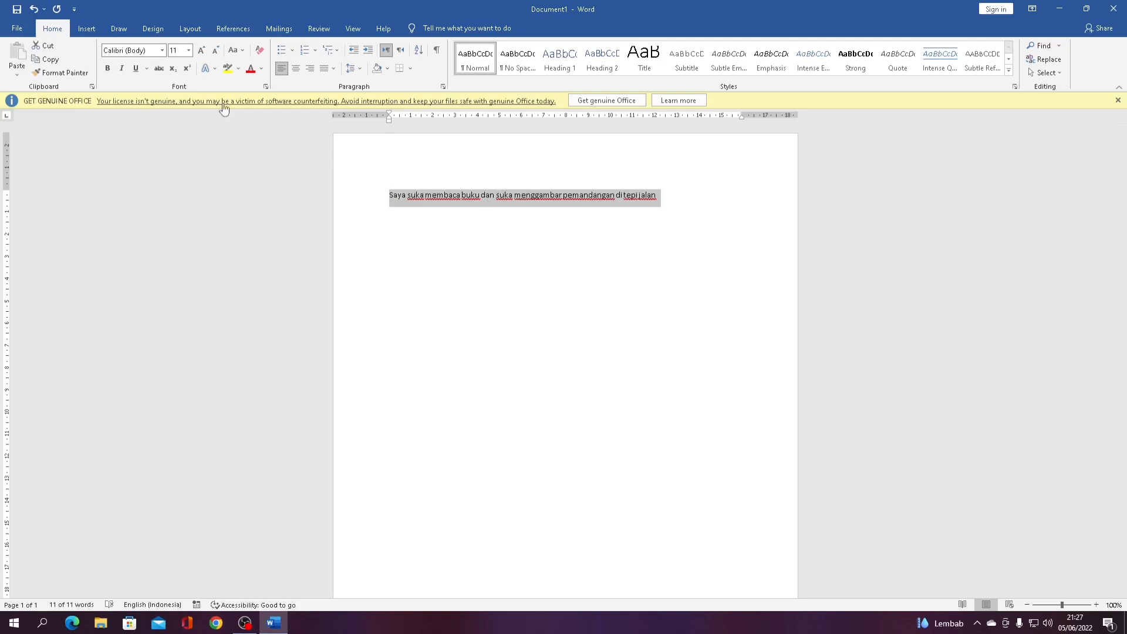
{"action": "left_click", "coordinate": [162, 50]}
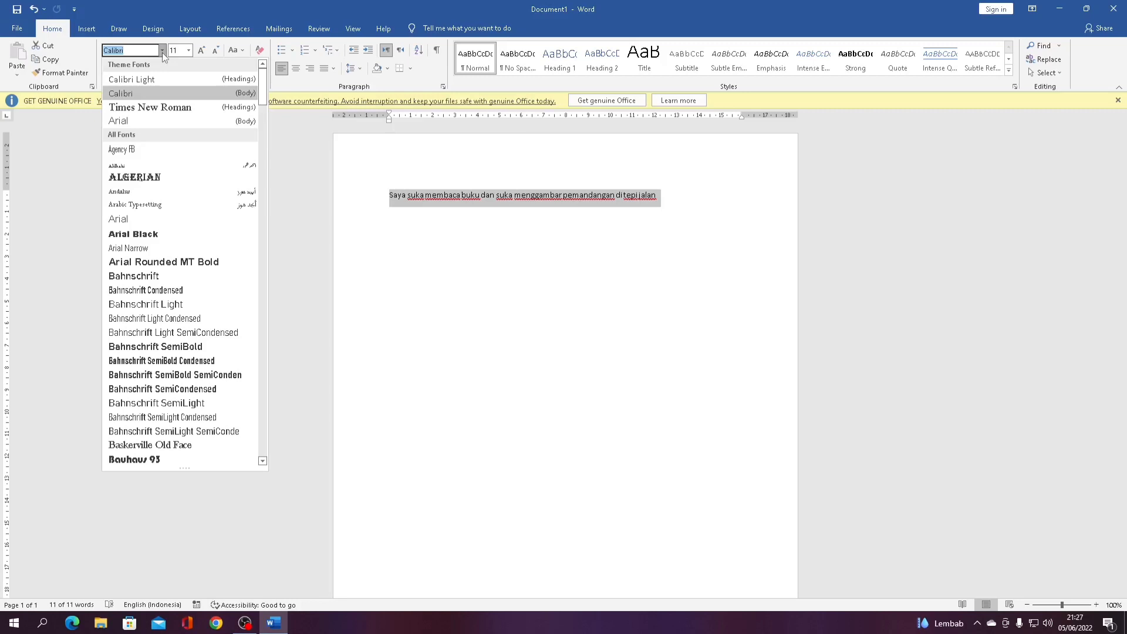
{"action": "type", "text": "Times New Roma"}
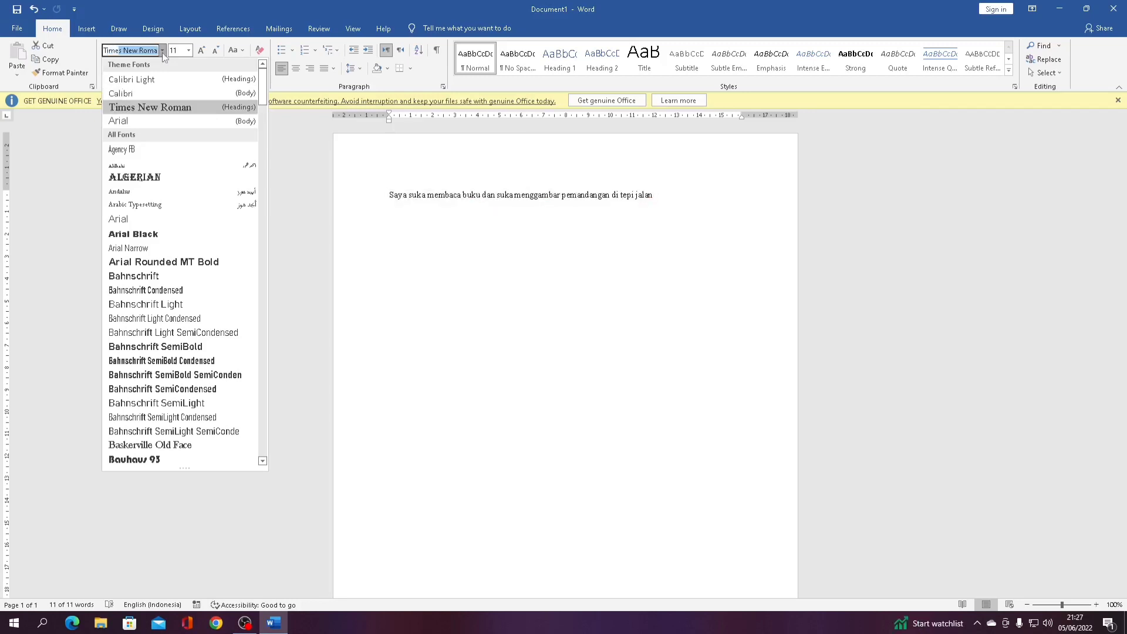
{"action": "key", "text": "Return"}
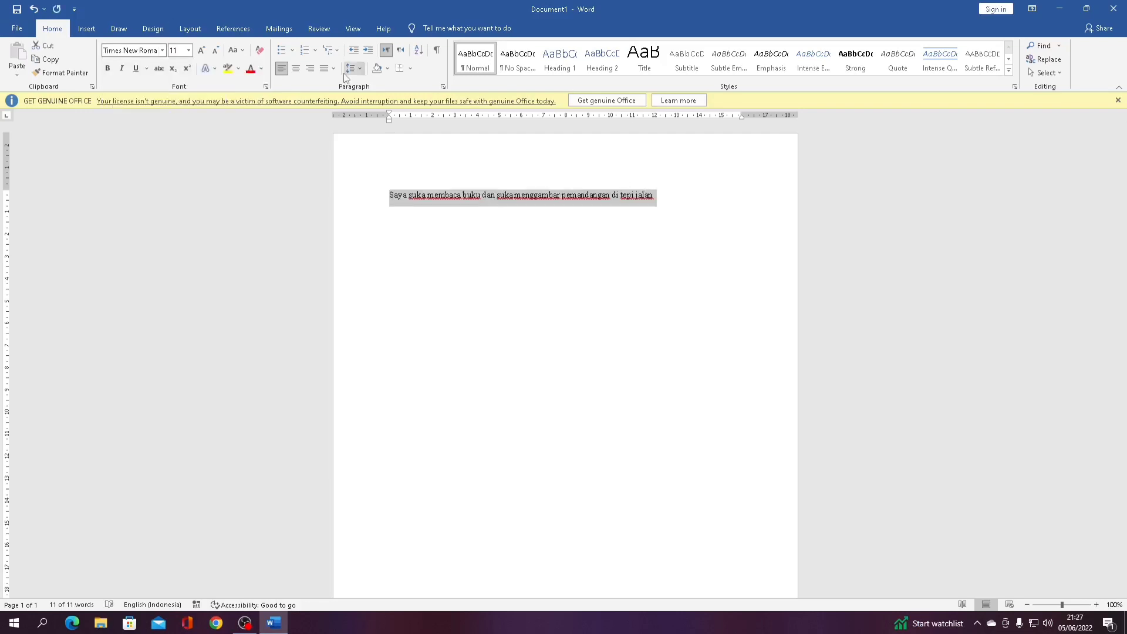
{"action": "left_click", "coordinate": [162, 50]}
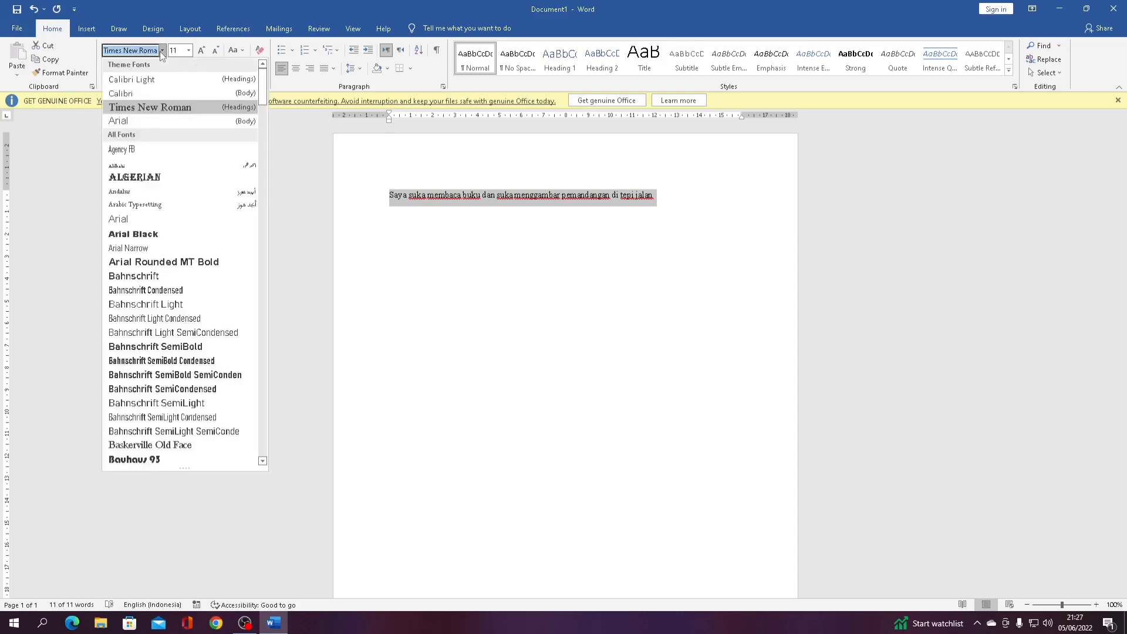
{"action": "left_click", "coordinate": [137, 93]}
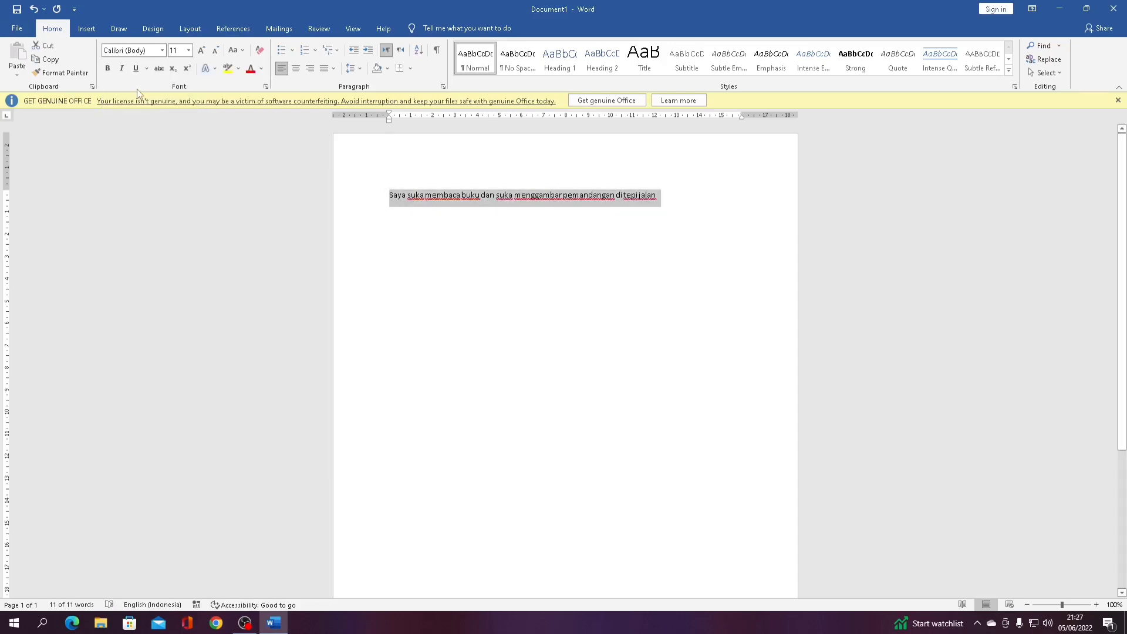
Set the sentence to 12 pt and correct the spelling of 'pemandangan'
{"action": "left_click", "coordinate": [188, 51]}
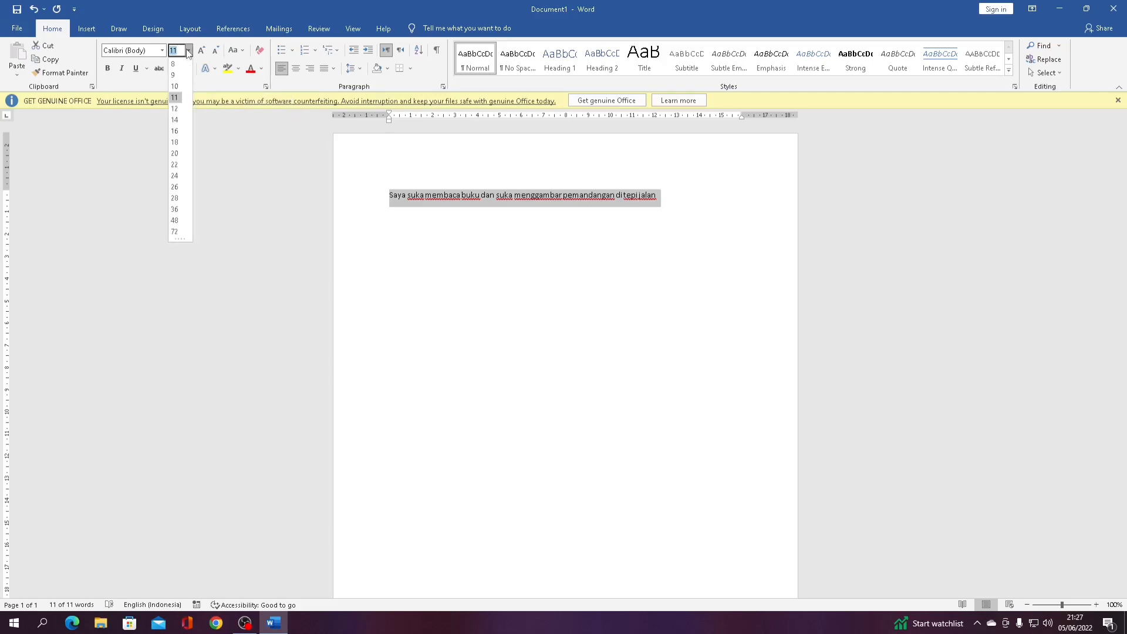
{"action": "left_click", "coordinate": [175, 109]}
{"action": "left_click", "coordinate": [597, 197]}
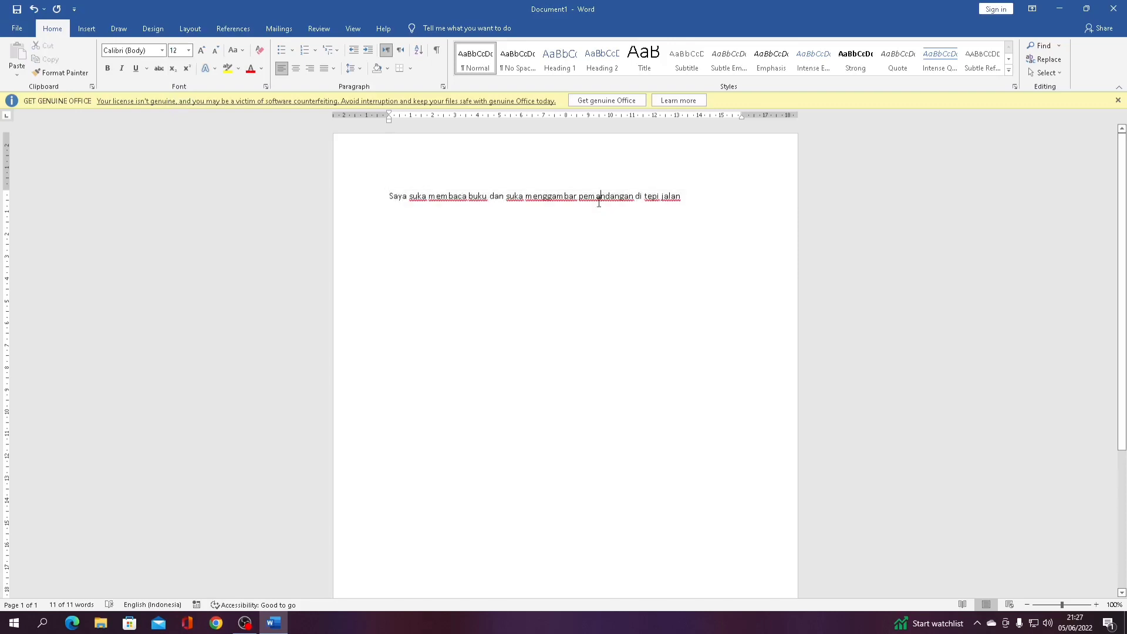
{"action": "key", "text": "BackSpace"}
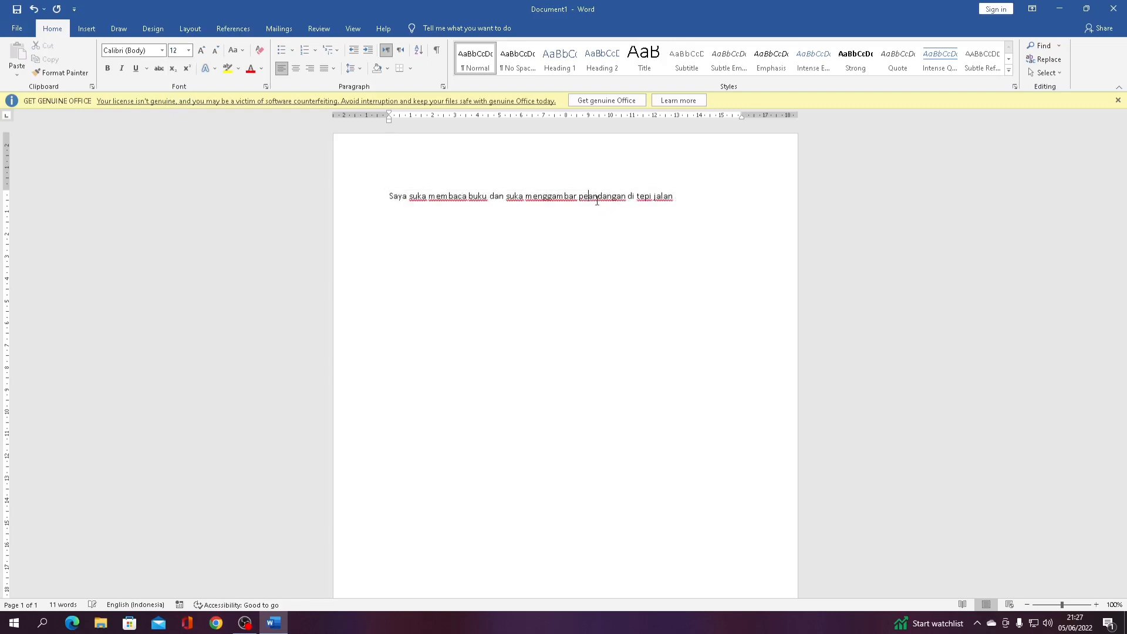
{"action": "type", "text": "m"}
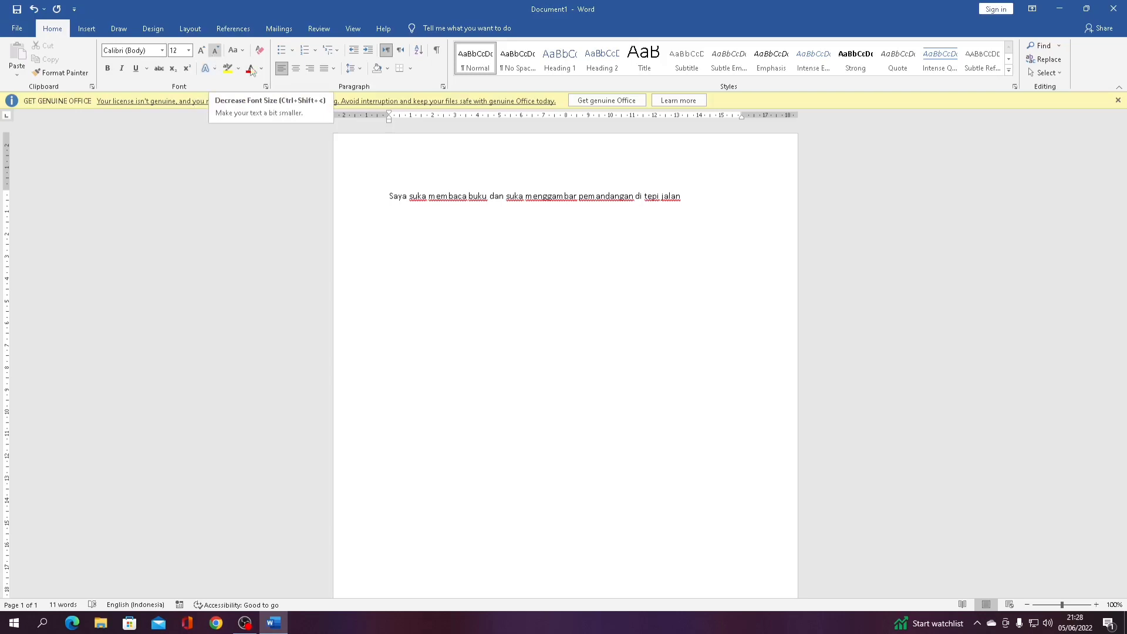
Grow the reselected sentence to 14 pt, then shrink it back to 12 pt
{"action": "left_click_drag", "start_coordinate": [690, 197], "coordinate": [369, 190]}
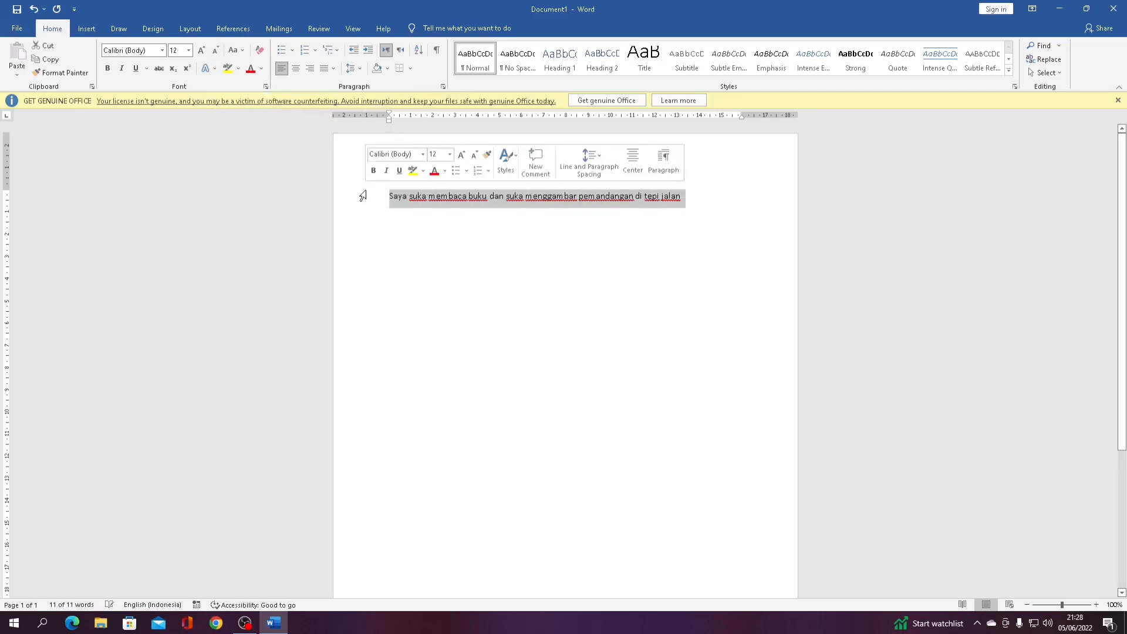
{"action": "left_click", "coordinate": [690, 203]}
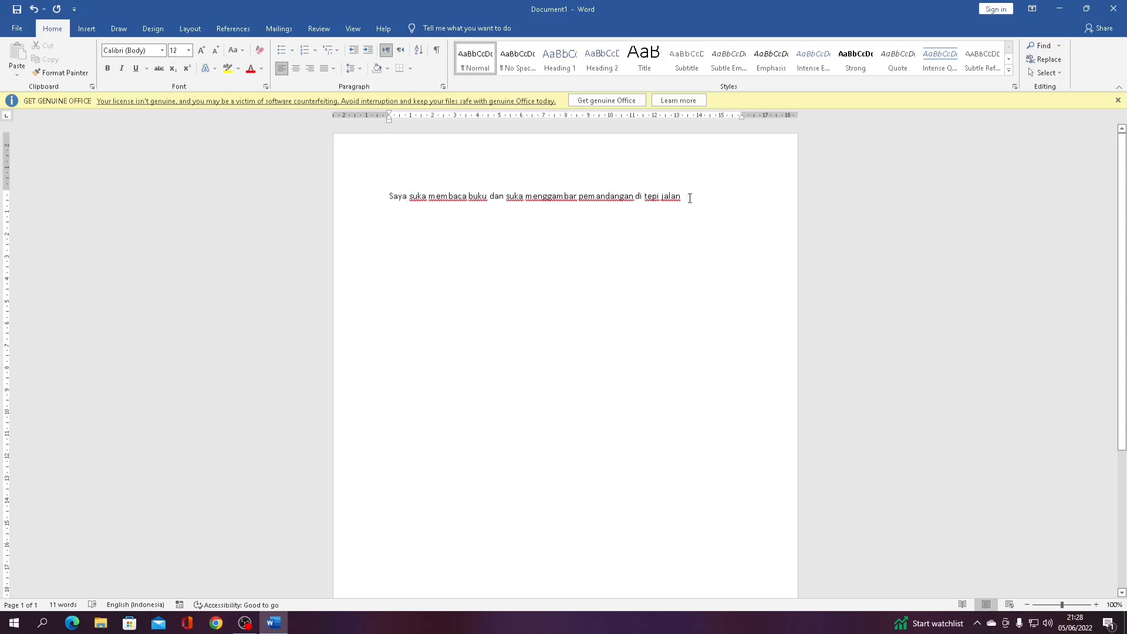
{"action": "left_click_drag", "start_coordinate": [690, 198], "coordinate": [396, 193]}
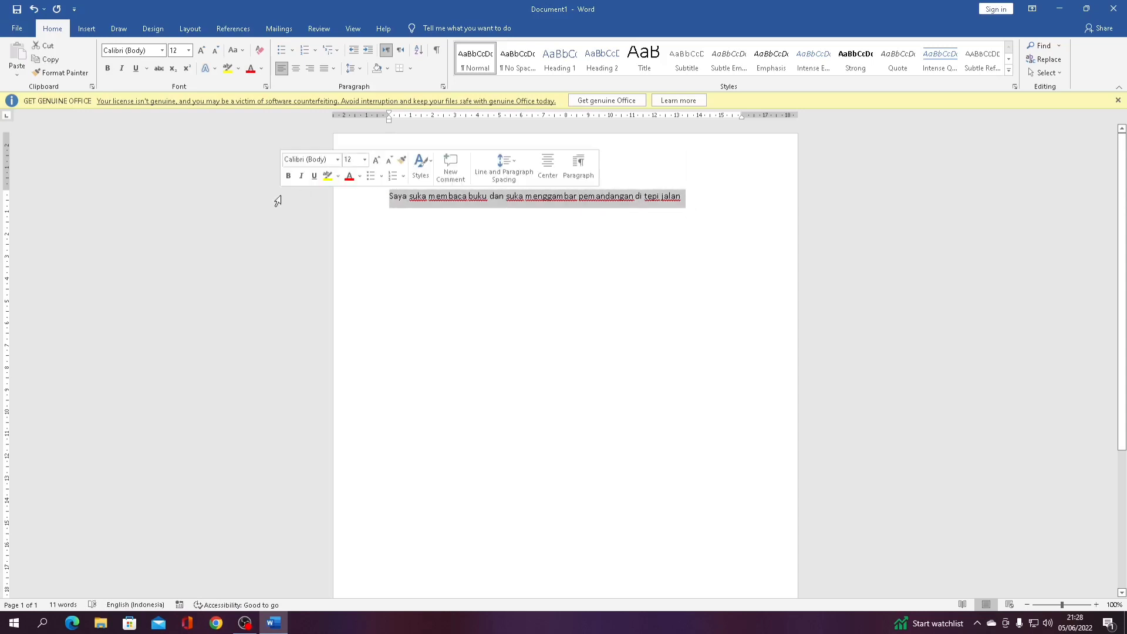
{"action": "left_click", "coordinate": [206, 55]}
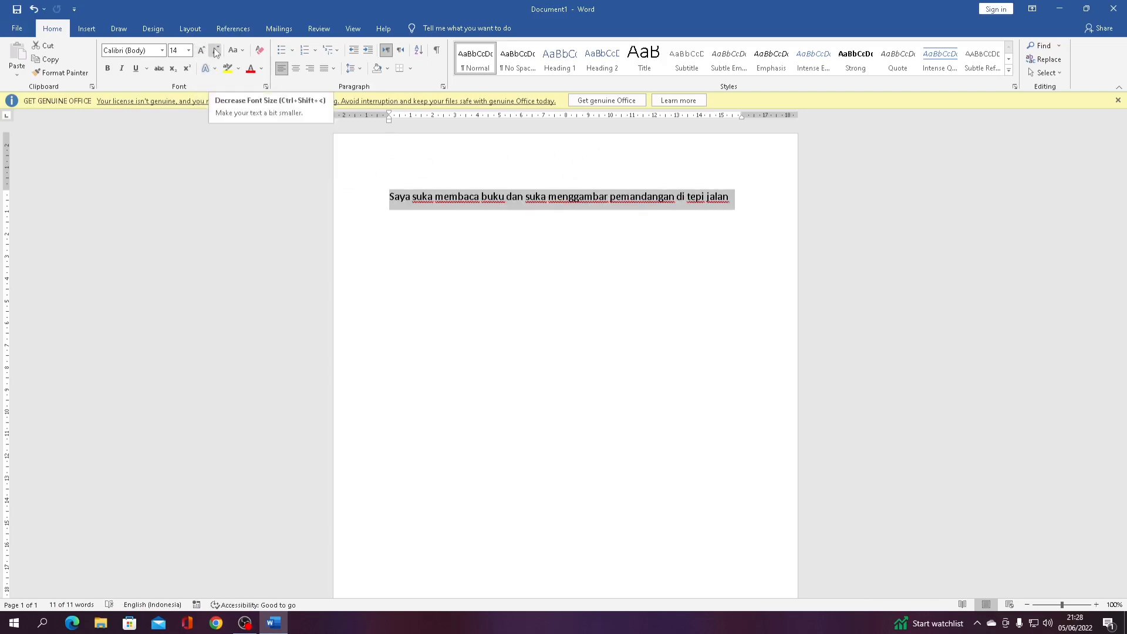
{"action": "left_click", "coordinate": [216, 52]}
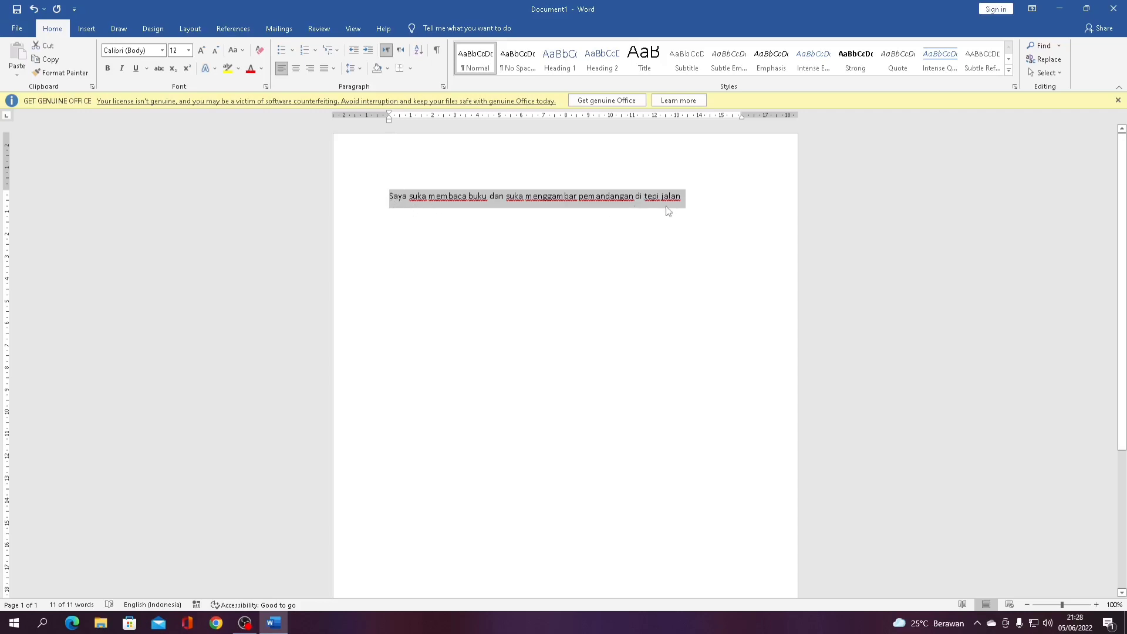
Try UPPERCASE and Capitalize Each Word on the sentence, then settle on Sentence case
{"action": "left_click", "coordinate": [246, 53]}
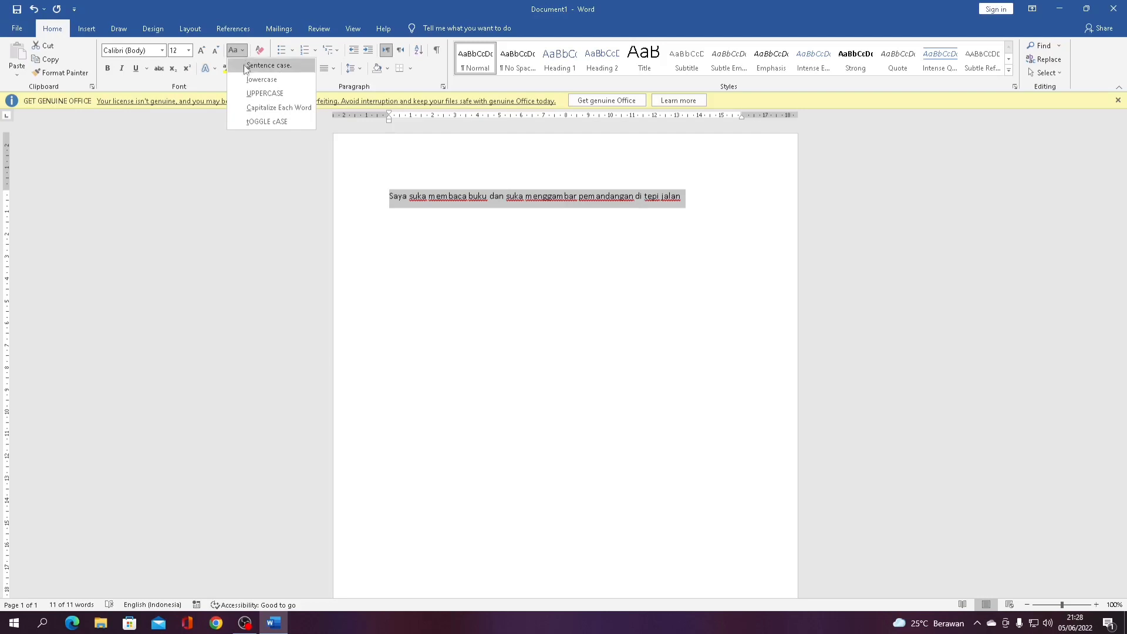
{"action": "left_click", "coordinate": [253, 93]}
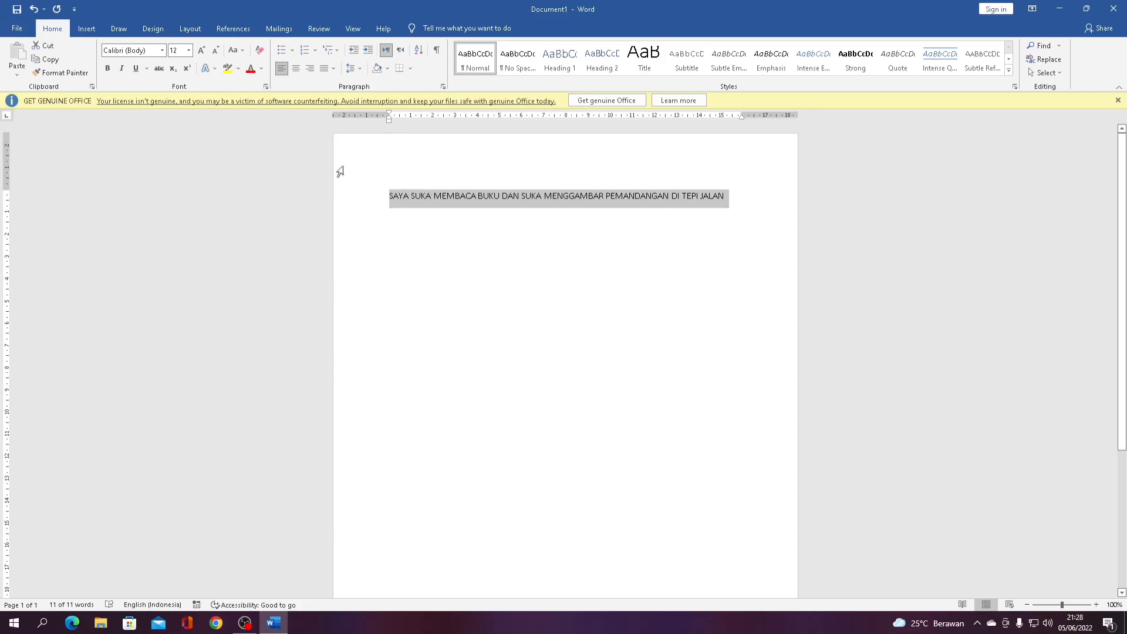
{"action": "left_click", "coordinate": [241, 52]}
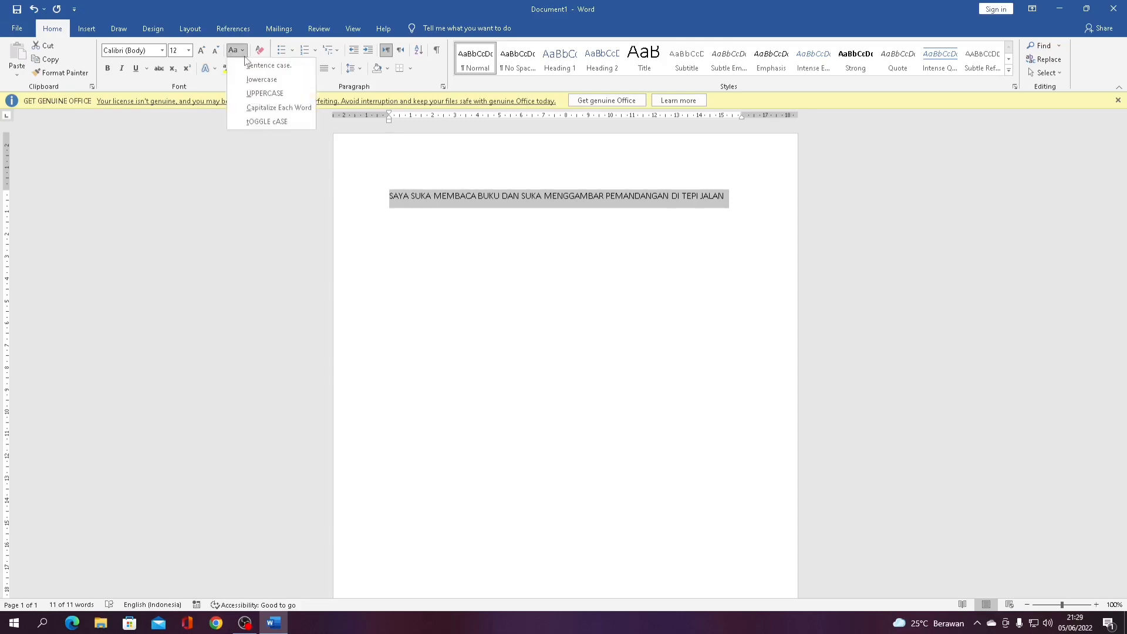
{"action": "left_click", "coordinate": [249, 106]}
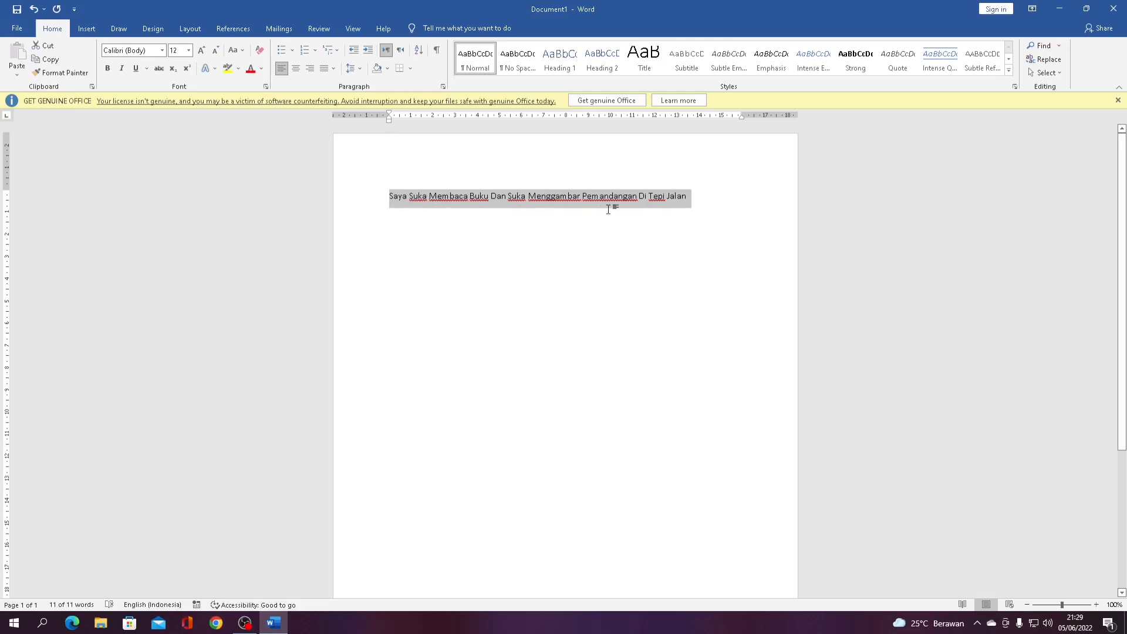
{"action": "left_click", "coordinate": [243, 51]}
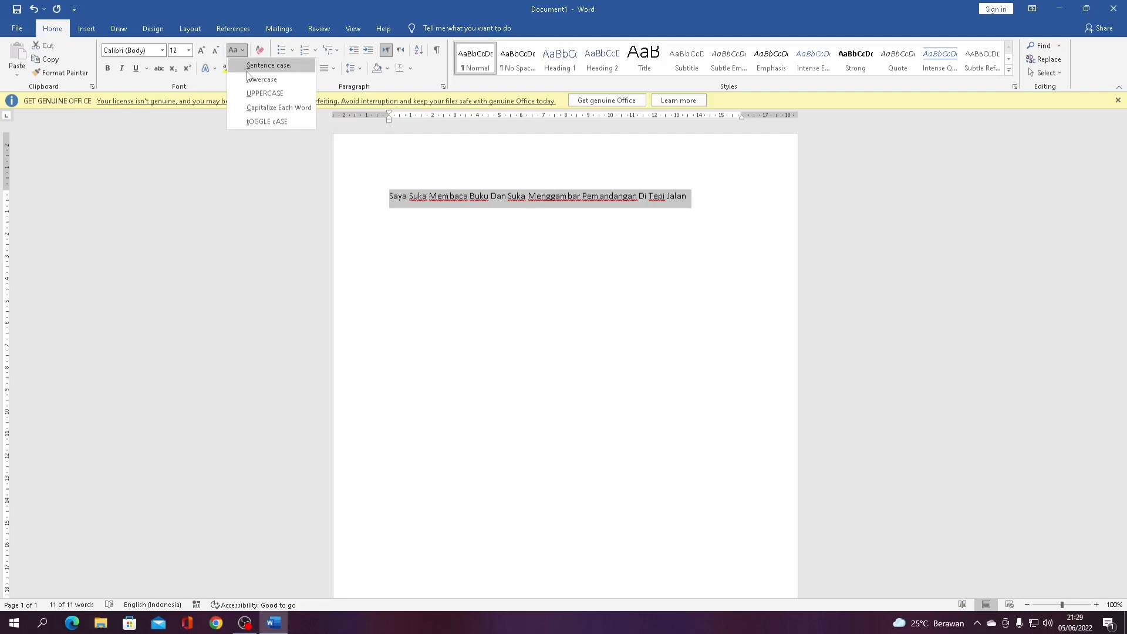
{"action": "left_click", "coordinate": [249, 69]}
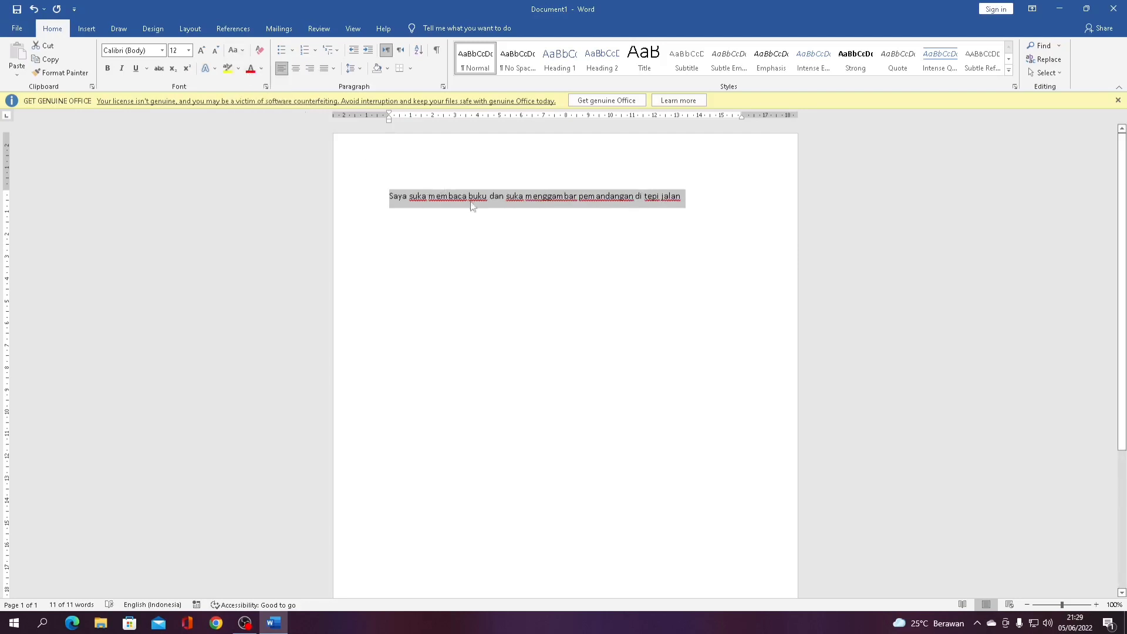
Add a period after 'jalan' at the end of the sentence
{"action": "left_click", "coordinate": [516, 228]}
{"action": "left_click", "coordinate": [696, 198]}
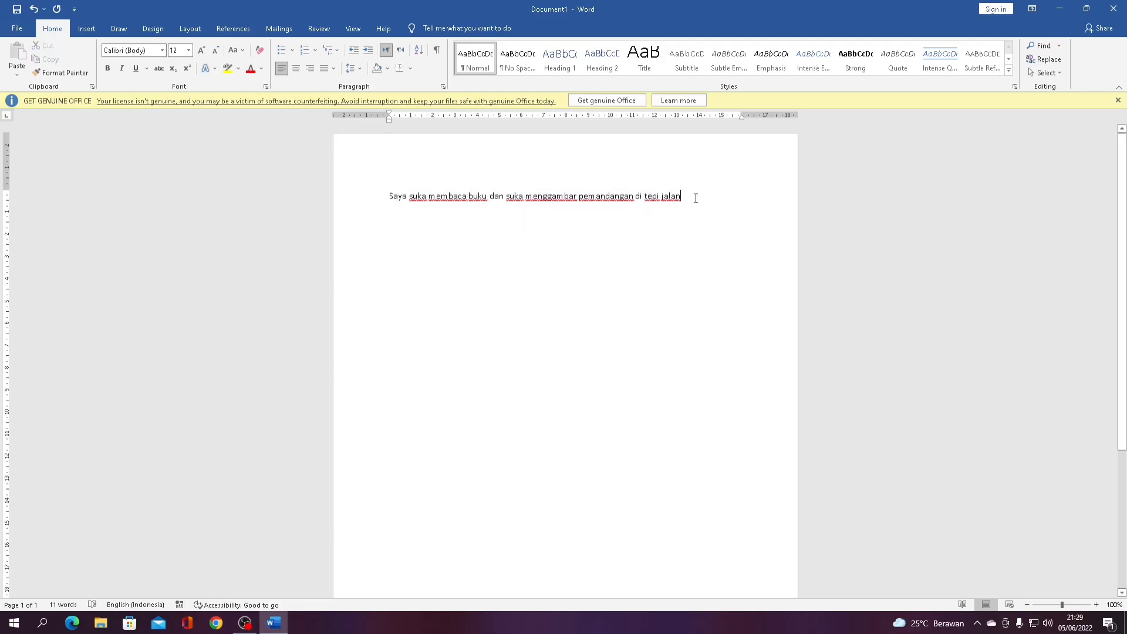
{"action": "type", "text": "."}
Make the whole sentence italic, trying bold briefly and removing it again
{"action": "left_click_drag", "start_coordinate": [689, 196], "coordinate": [382, 187]}
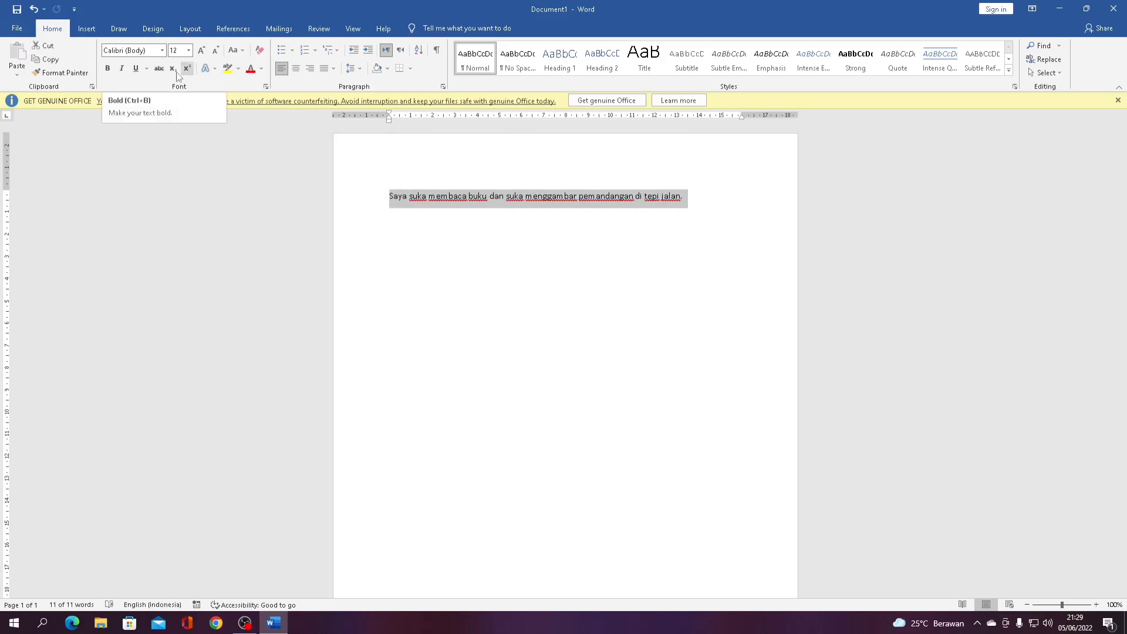
{"action": "left_click", "coordinate": [111, 69]}
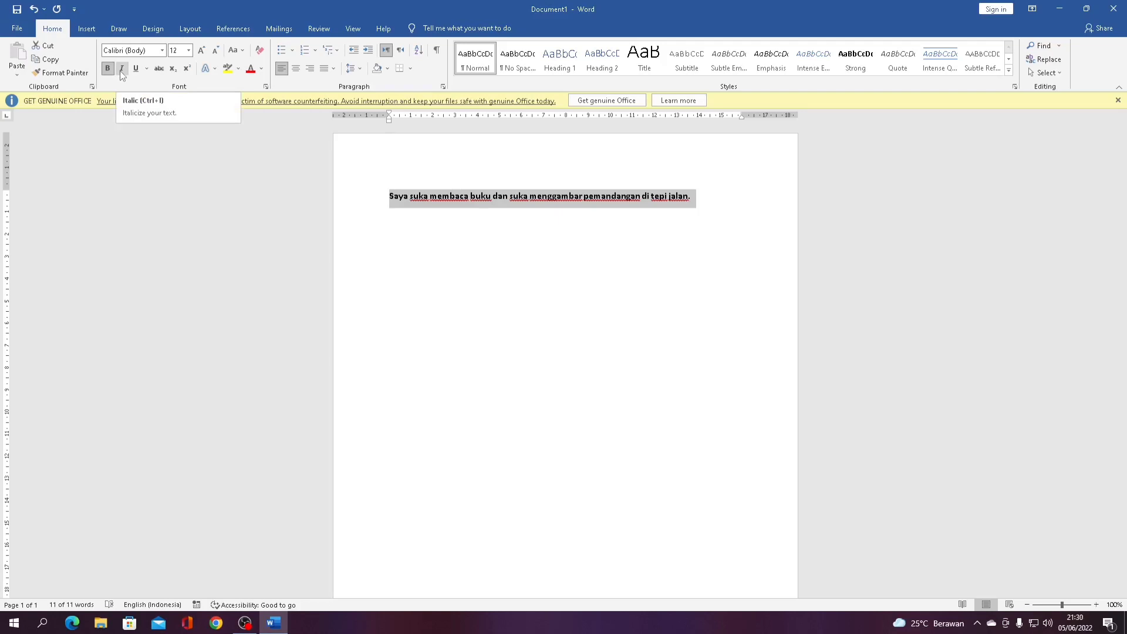
{"action": "left_click", "coordinate": [121, 70]}
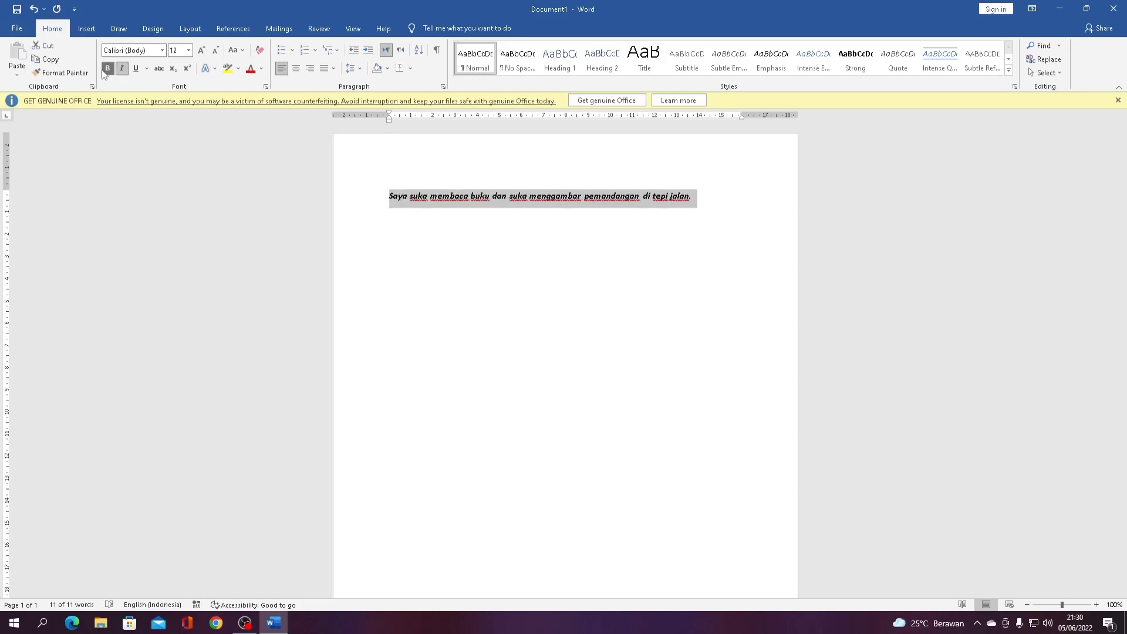
{"action": "left_click", "coordinate": [105, 69]}
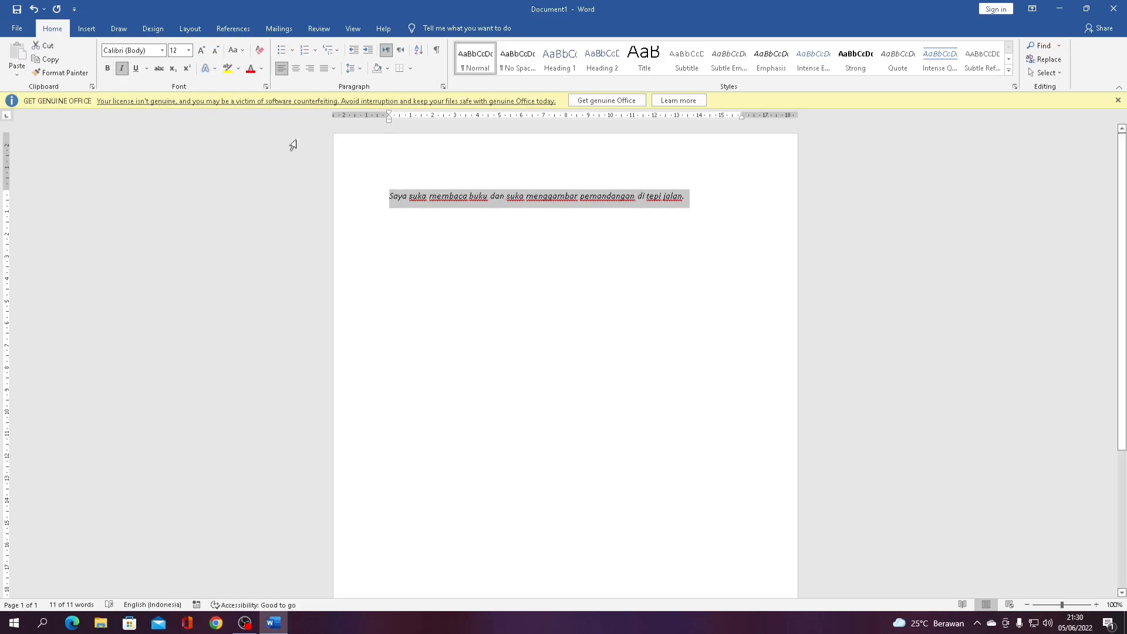
{"action": "left_click", "coordinate": [446, 194]}
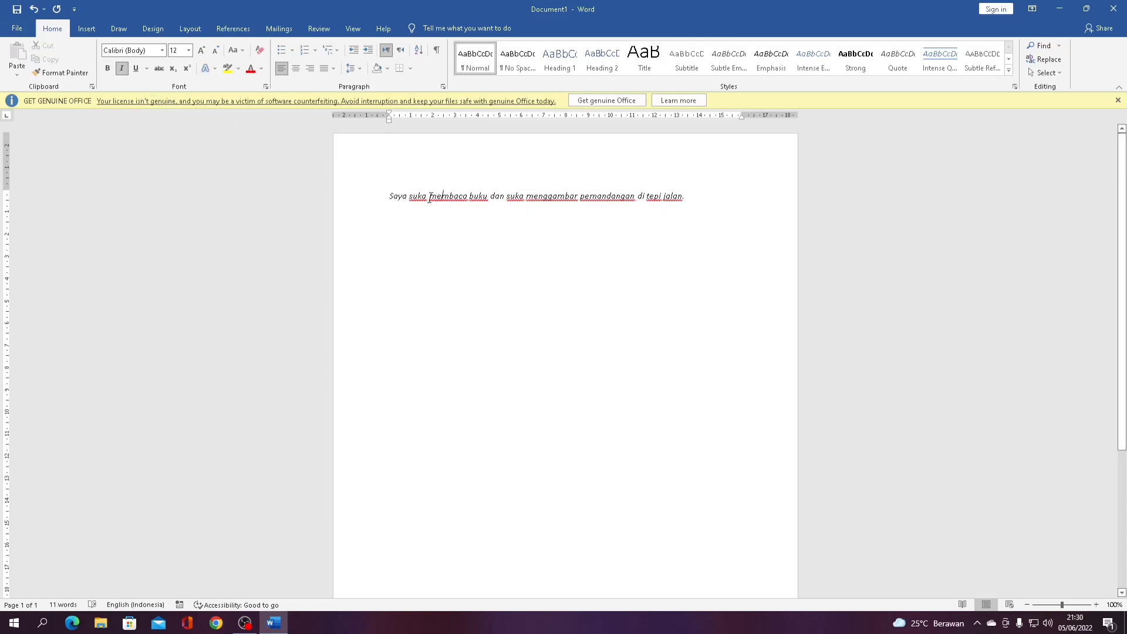
Try underlining the word 'membaca', then reselect the whole sentence
{"action": "left_click_drag", "start_coordinate": [429, 197], "coordinate": [468, 195]}
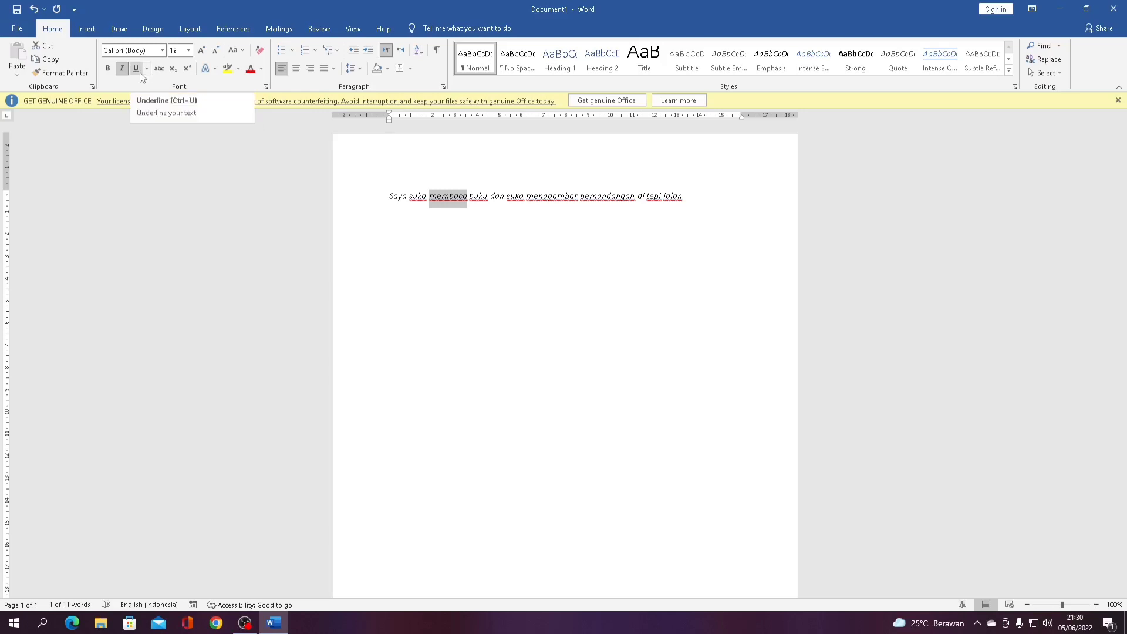
{"action": "left_click", "coordinate": [372, 196]}
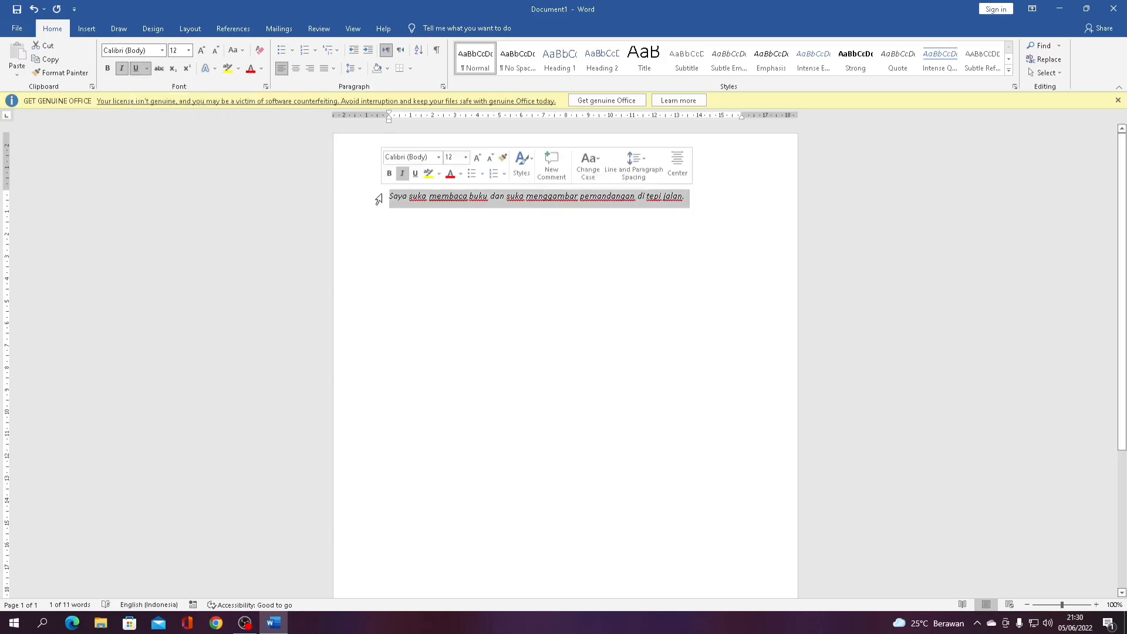
{"action": "left_click", "coordinate": [484, 255]}
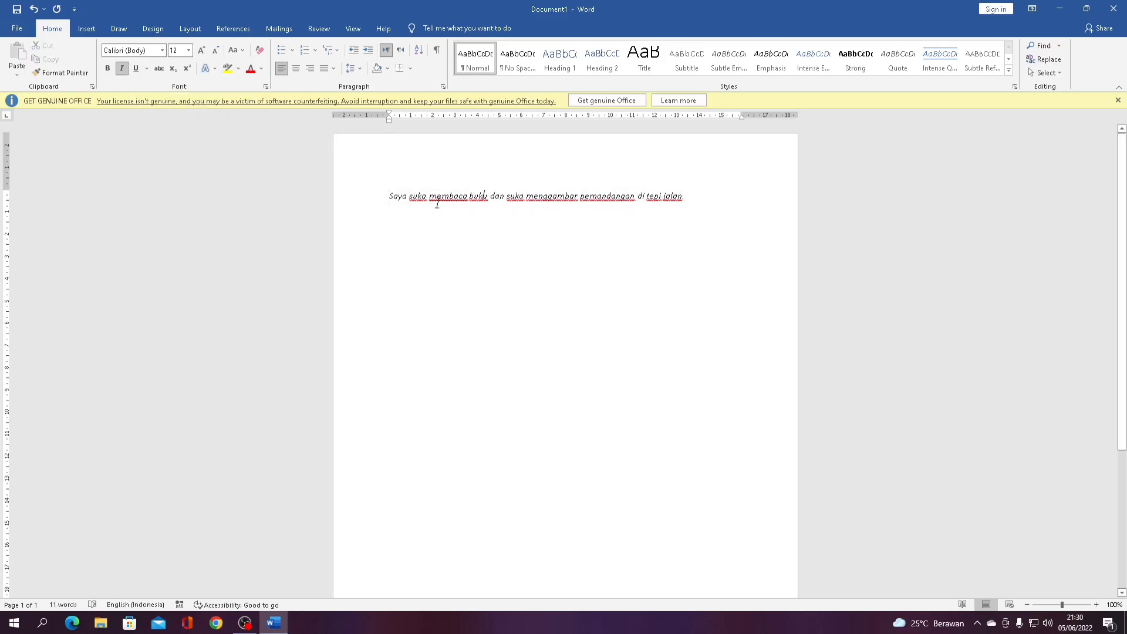
{"action": "left_click_drag", "start_coordinate": [437, 200], "coordinate": [462, 203]}
{"action": "left_click", "coordinate": [485, 213]}
{"action": "left_click", "coordinate": [684, 199]}
{"action": "left_click_drag", "start_coordinate": [684, 199], "coordinate": [359, 184]}
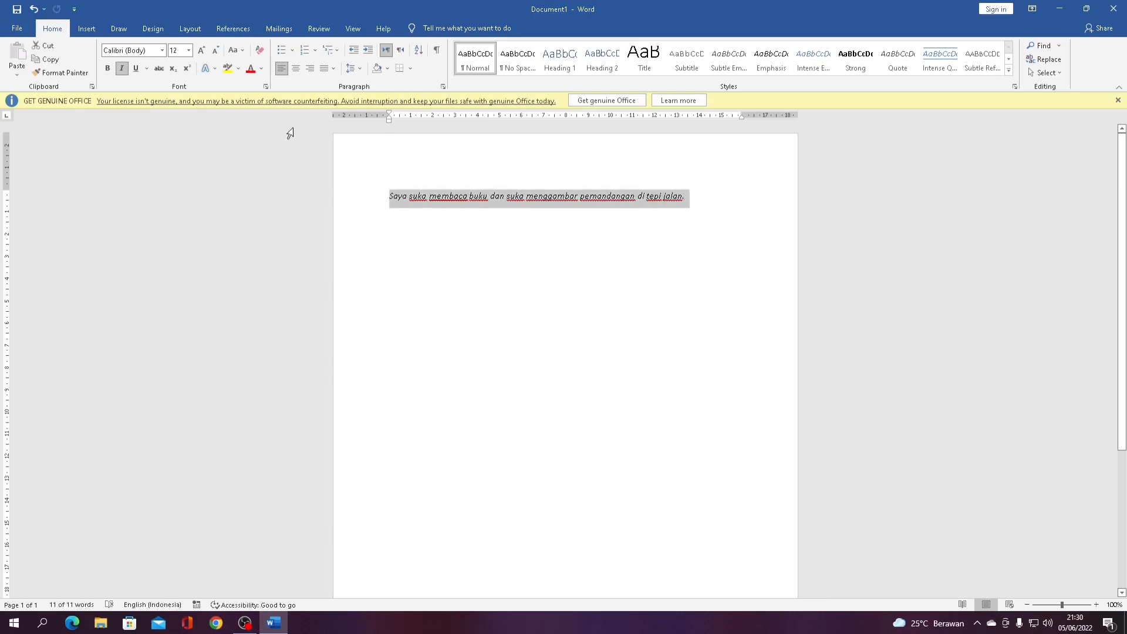
Set the sentence's font colour to black
{"action": "left_click", "coordinate": [239, 72]}
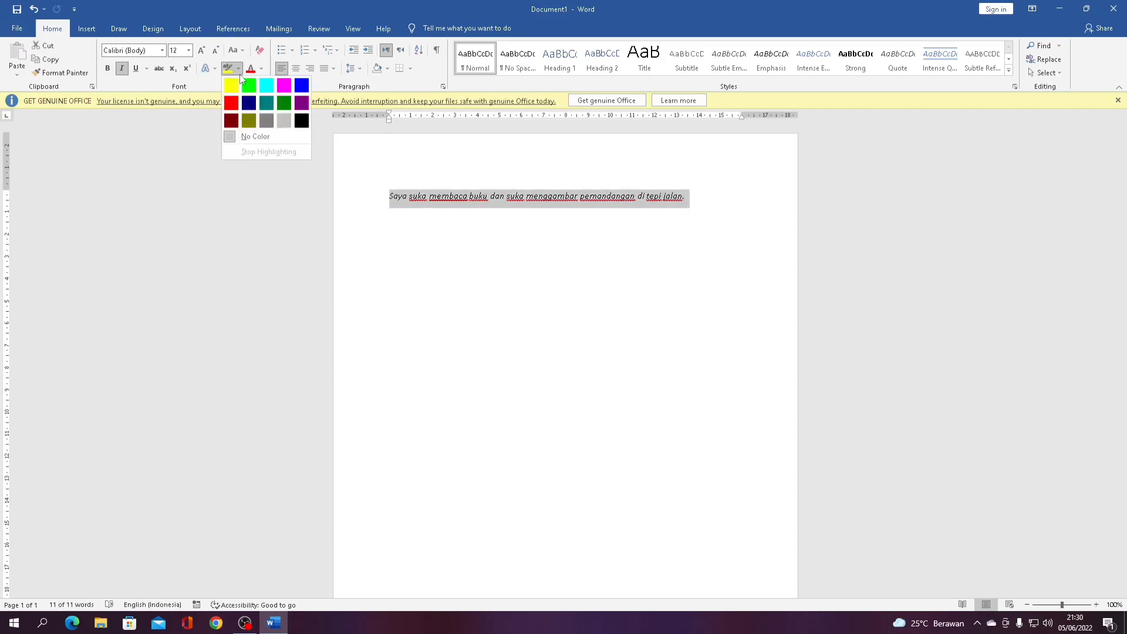
{"action": "left_click", "coordinate": [261, 70]}
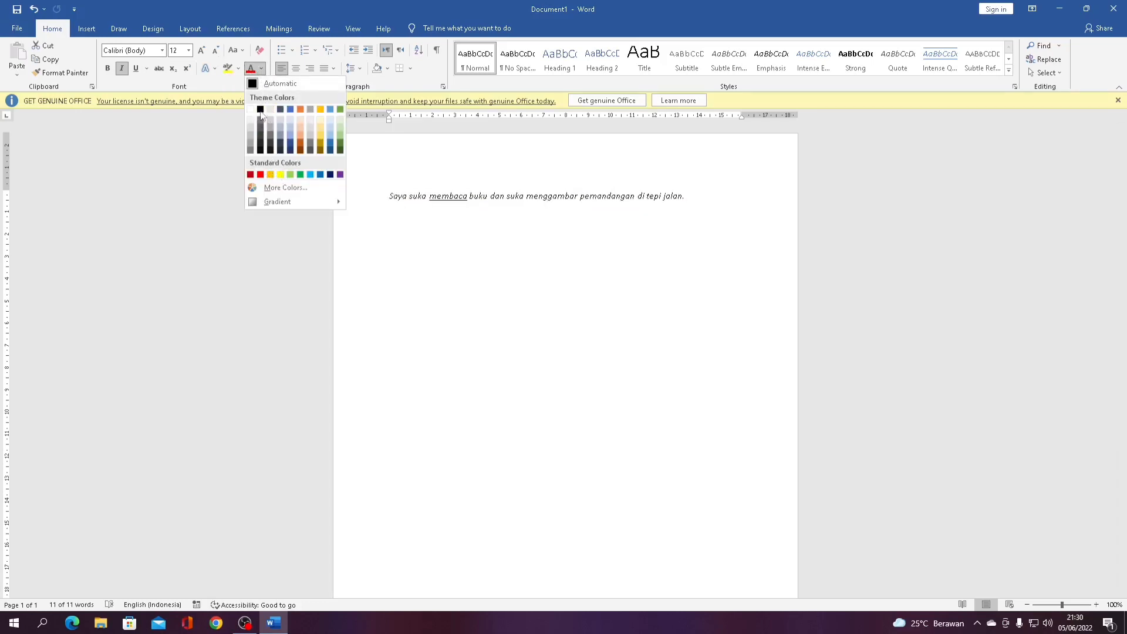
{"action": "left_click", "coordinate": [260, 110]}
{"action": "left_click", "coordinate": [480, 199]}
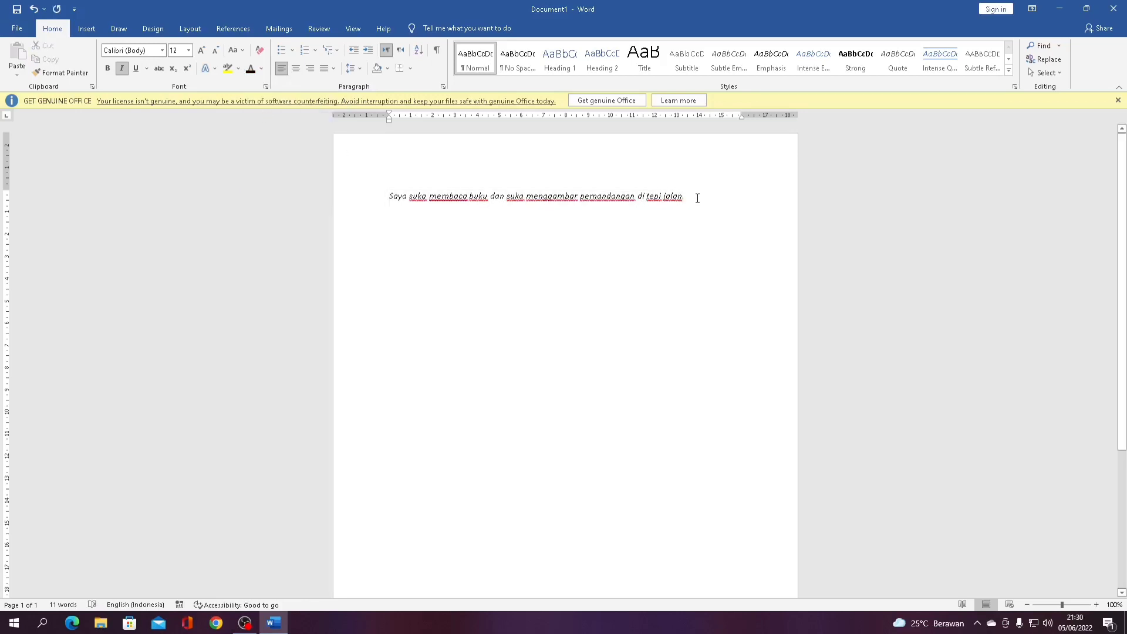
Try centre and right alignment, then justify the paragraph
{"action": "left_click_drag", "start_coordinate": [698, 198], "coordinate": [382, 210]}
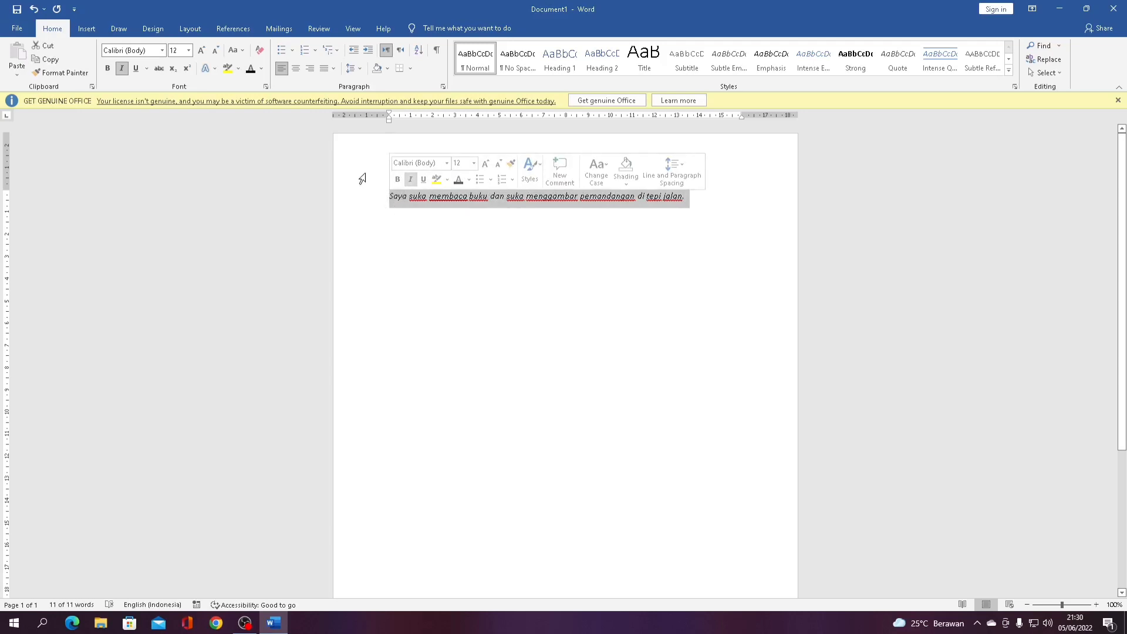
{"action": "left_click", "coordinate": [296, 69]}
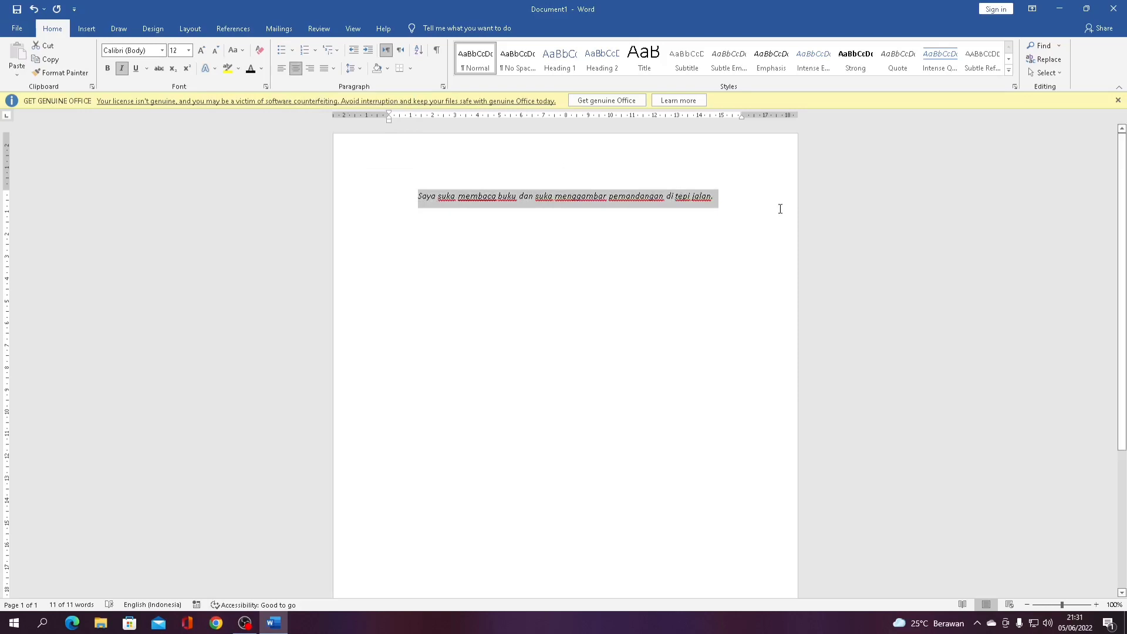
{"action": "left_click", "coordinate": [309, 71]}
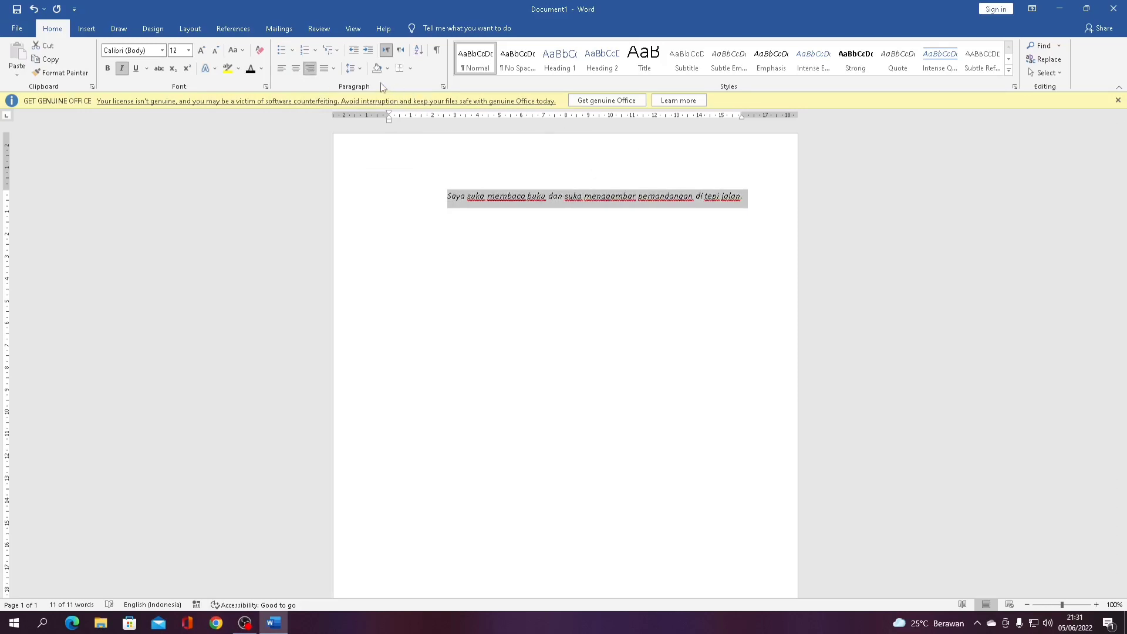
{"action": "left_click", "coordinate": [324, 72]}
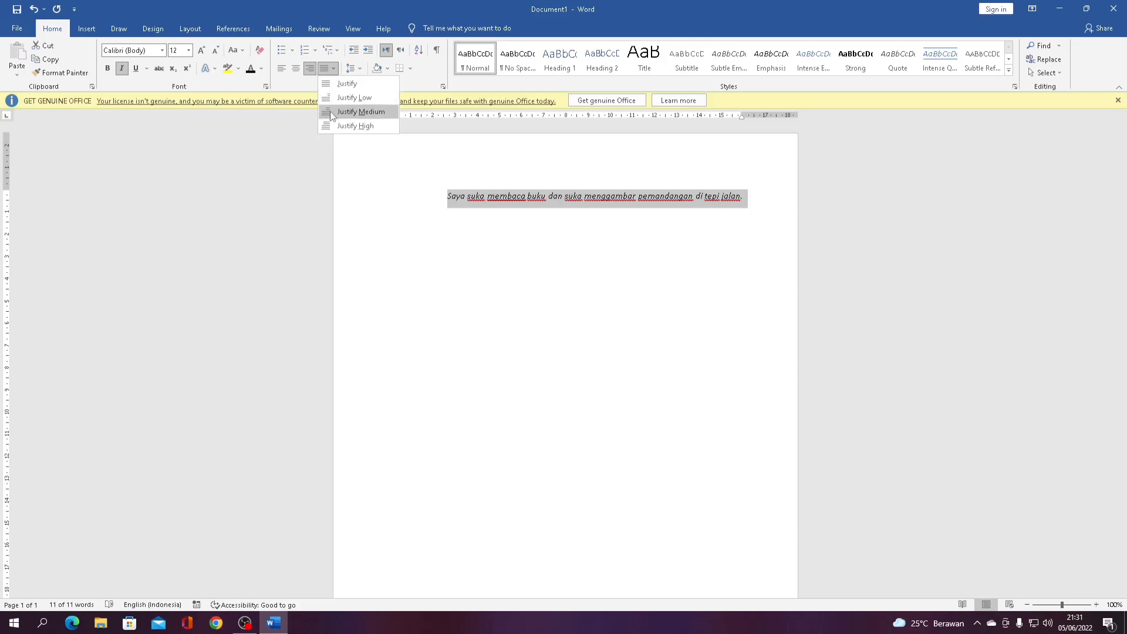
{"action": "left_click", "coordinate": [353, 87]}
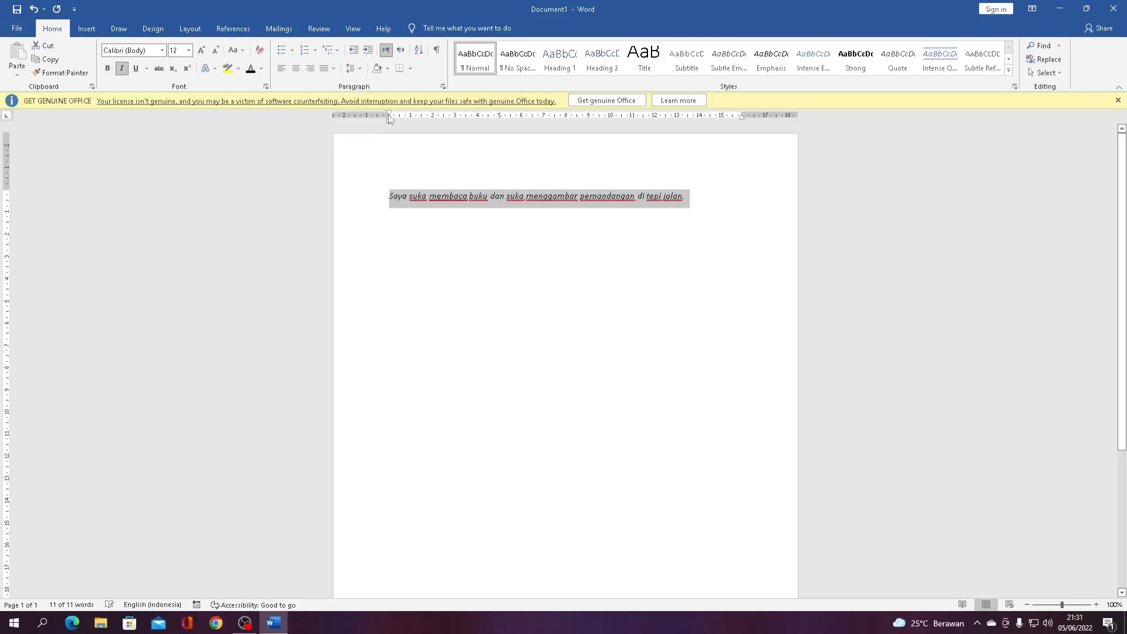
{"action": "left_click", "coordinate": [557, 228]}
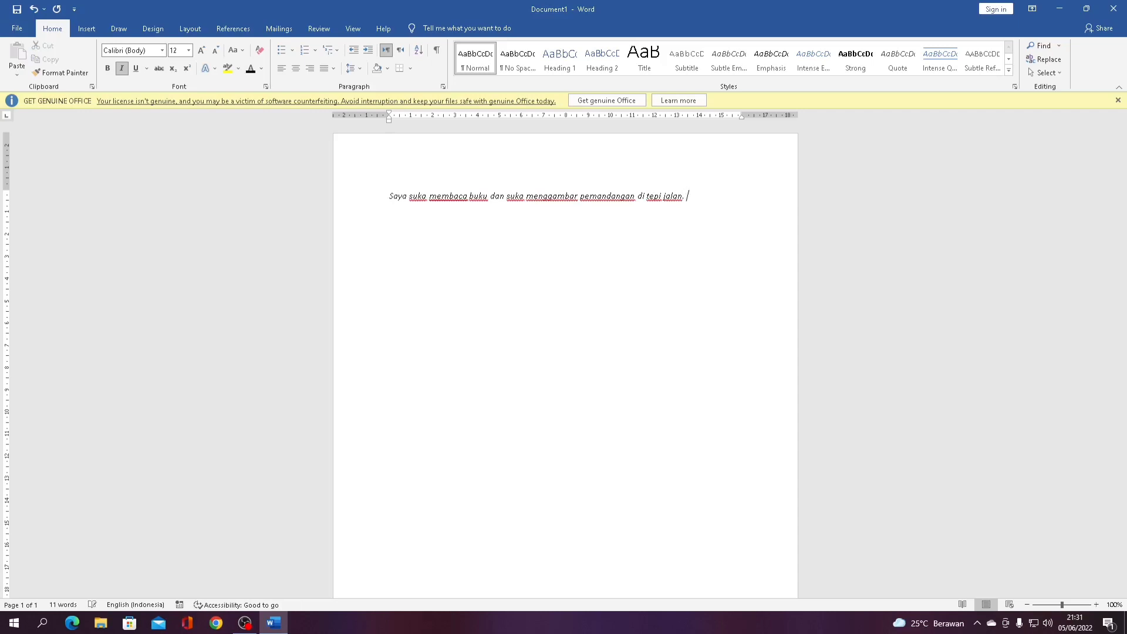
Add non-italic 'Ketika saya berada di hutan saya suka sekali bermain angklung.' after the first sentence
{"action": "key", "text": "ctrl+i"}
{"action": "type", "text": "Ketika saya berada dihu"}
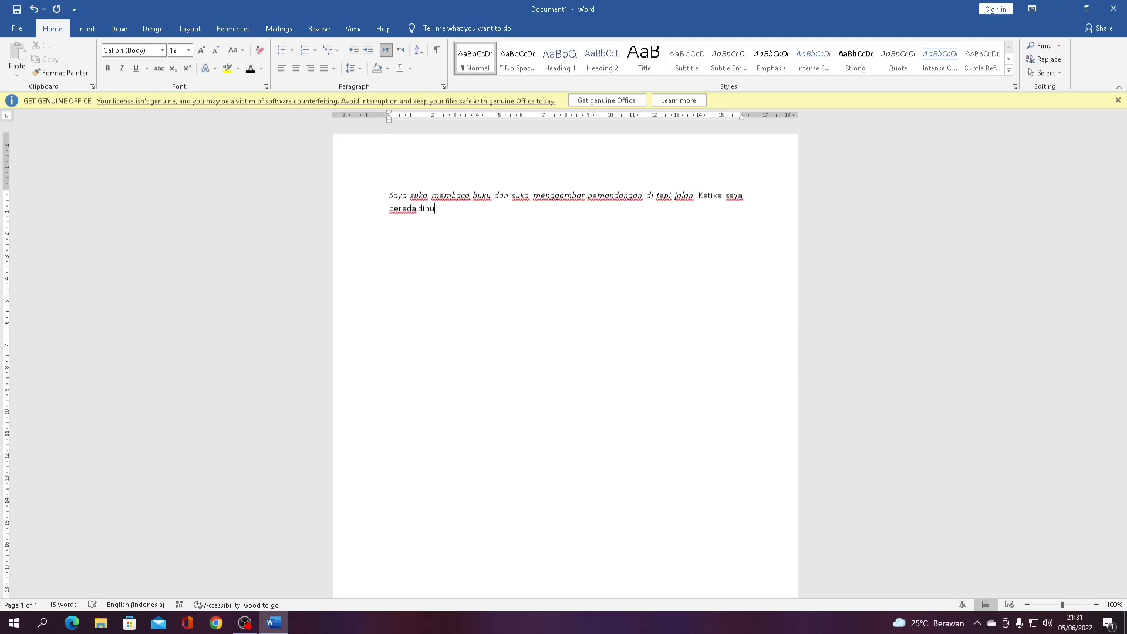
{"action": "key", "text": "BackSpace"}
{"action": "key", "text": "BackSpace"}
{"action": "type", "text": "hutan saya suka sekali bermain ang"}
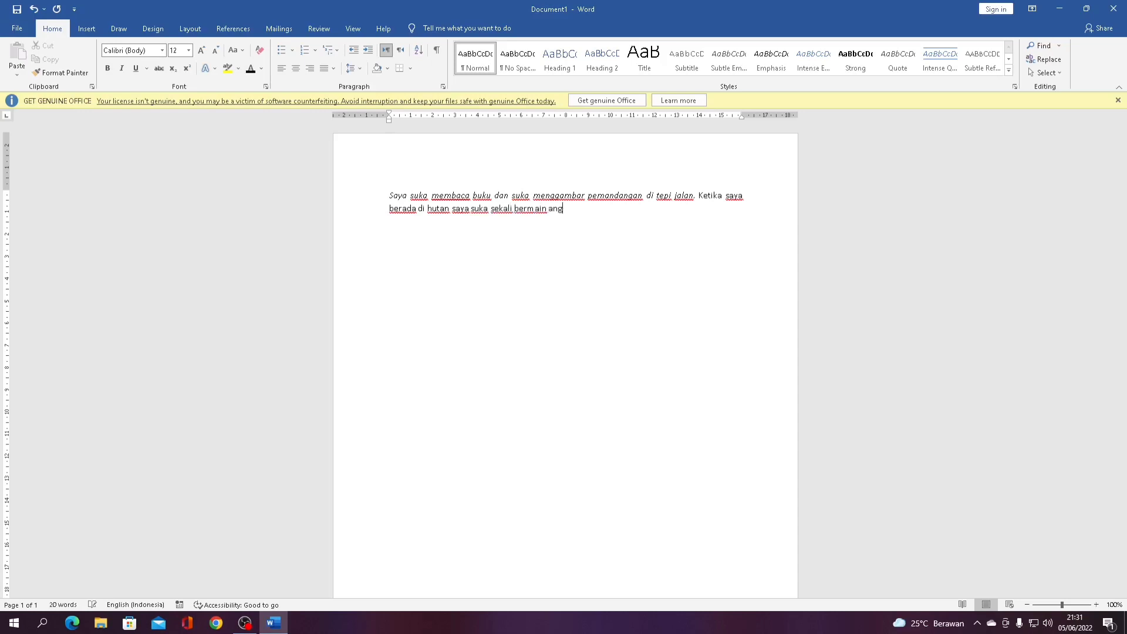
{"action": "type", "text": "klung."}
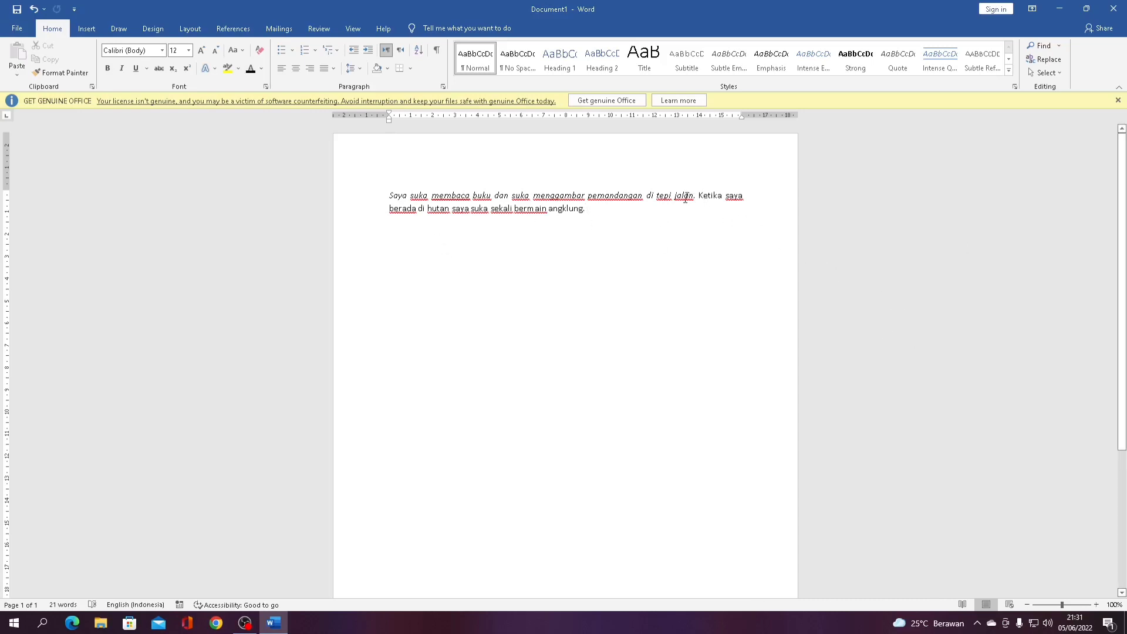
{"action": "left_click", "coordinate": [374, 196]}
{"action": "left_click", "coordinate": [391, 200]}
{"action": "left_click_drag", "start_coordinate": [389, 209], "coordinate": [582, 210]}
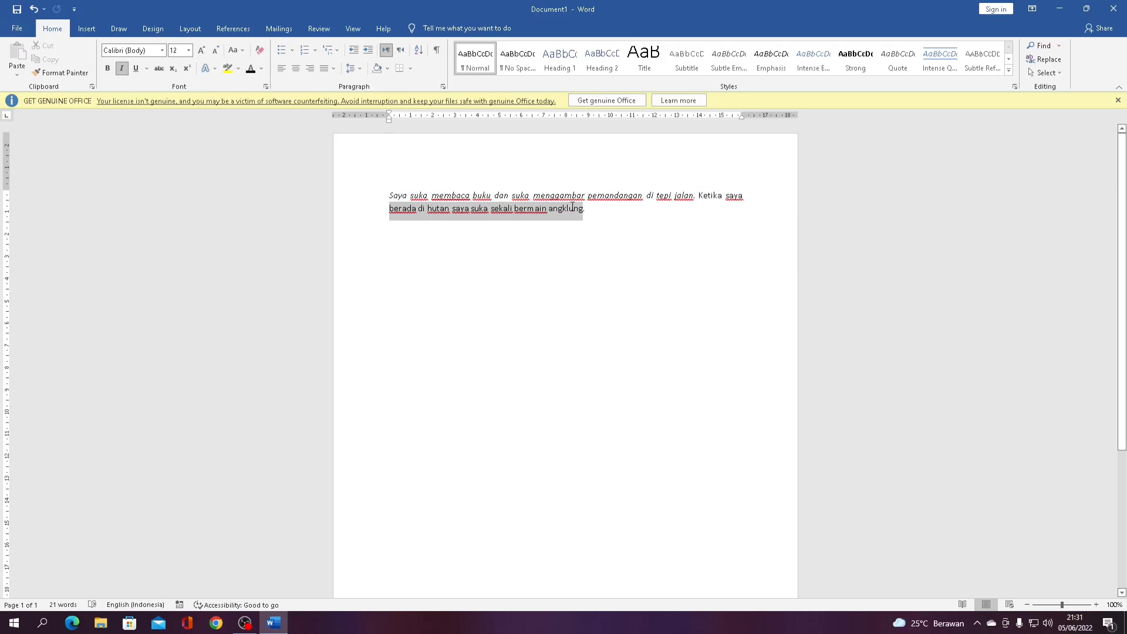
{"action": "left_click", "coordinate": [399, 203]}
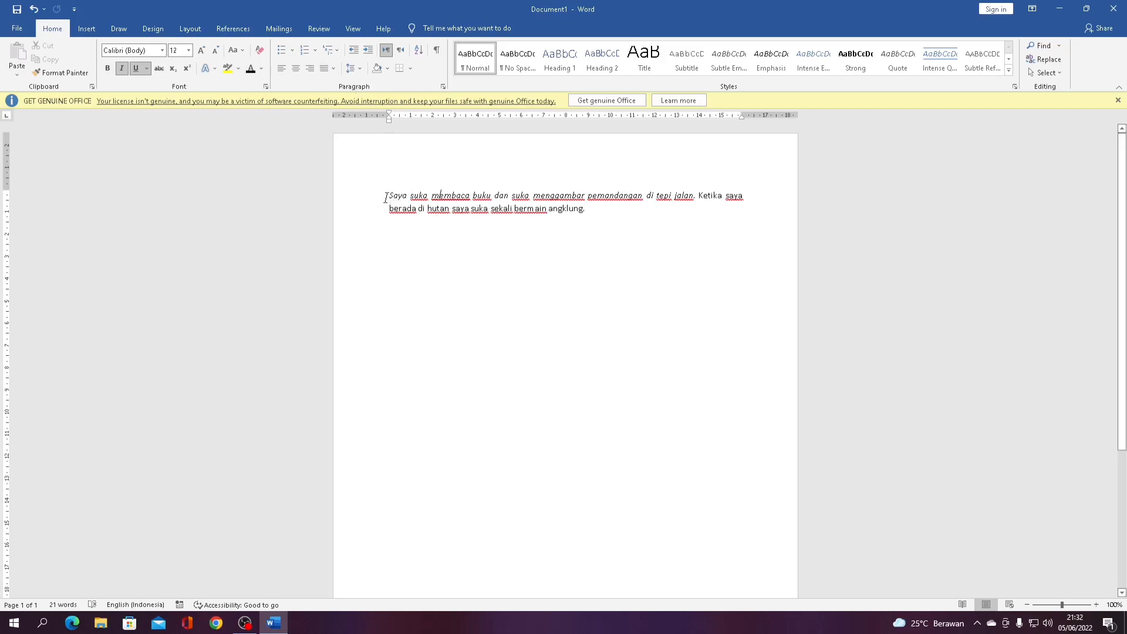
{"action": "left_click_drag", "start_coordinate": [385, 197], "coordinate": [613, 224]}
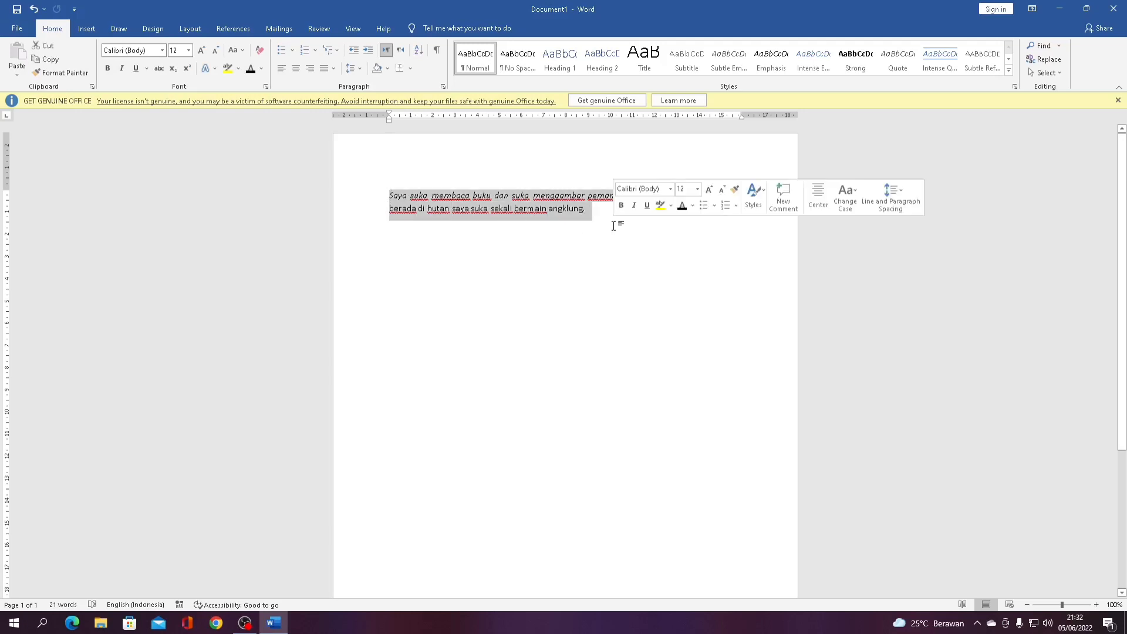
{"action": "left_click", "coordinate": [364, 72]}
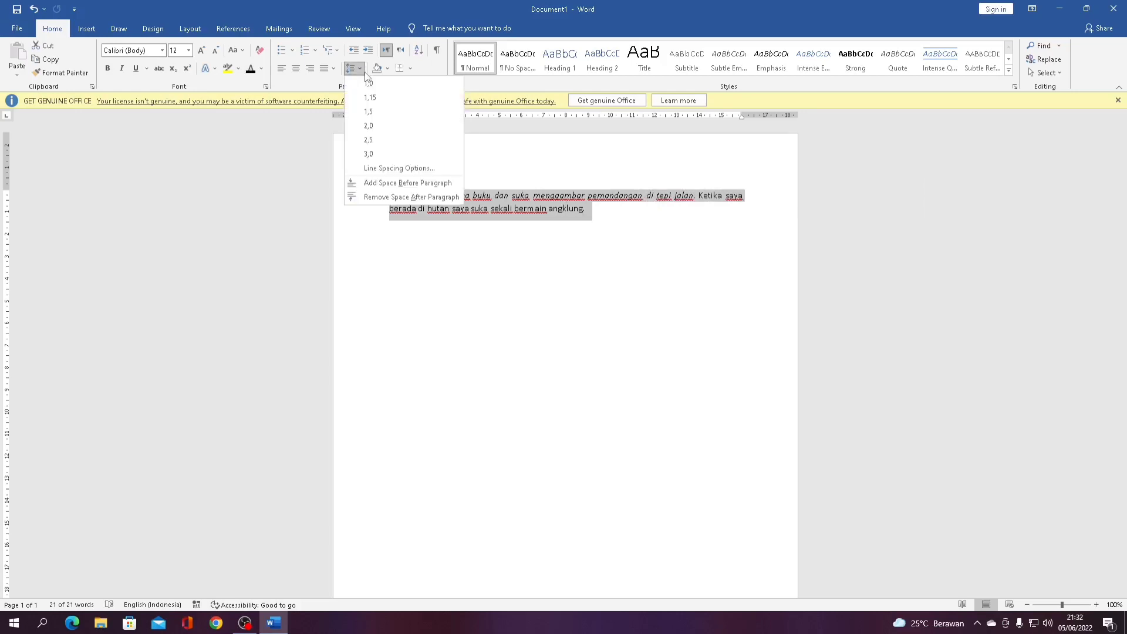
{"action": "left_click", "coordinate": [365, 111]}
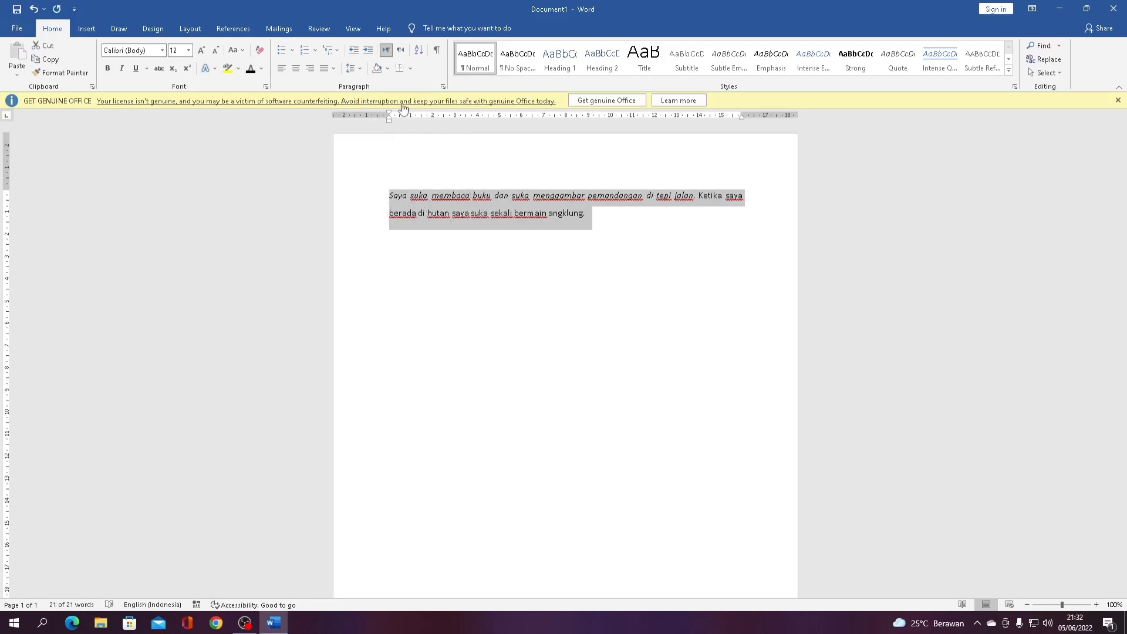
{"action": "left_click", "coordinate": [352, 68]}
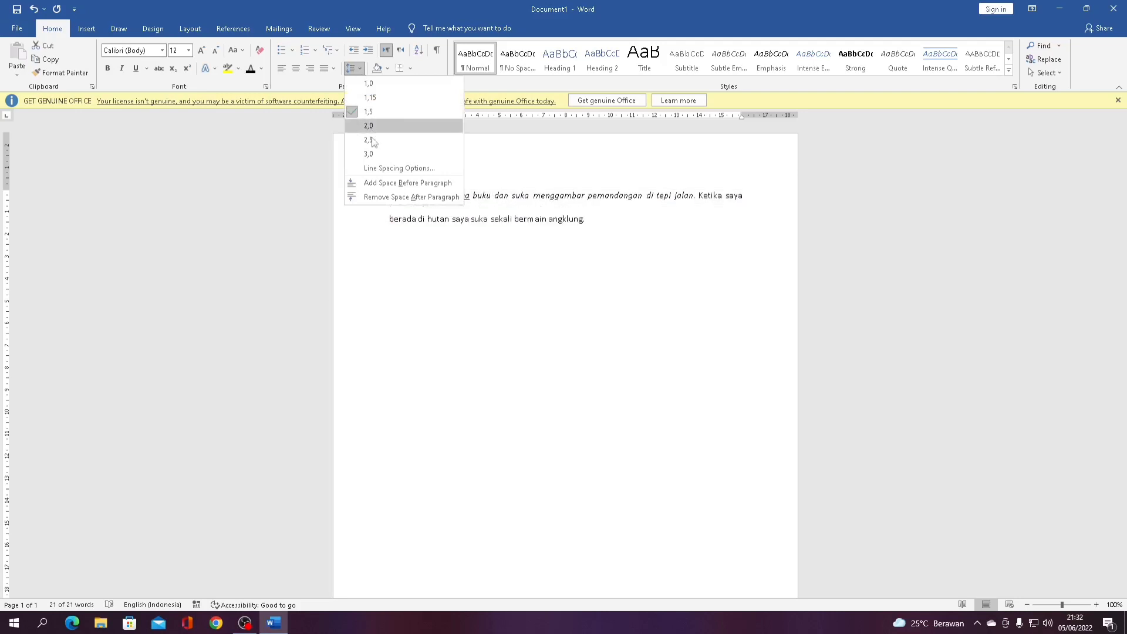
{"action": "left_click", "coordinate": [377, 196]}
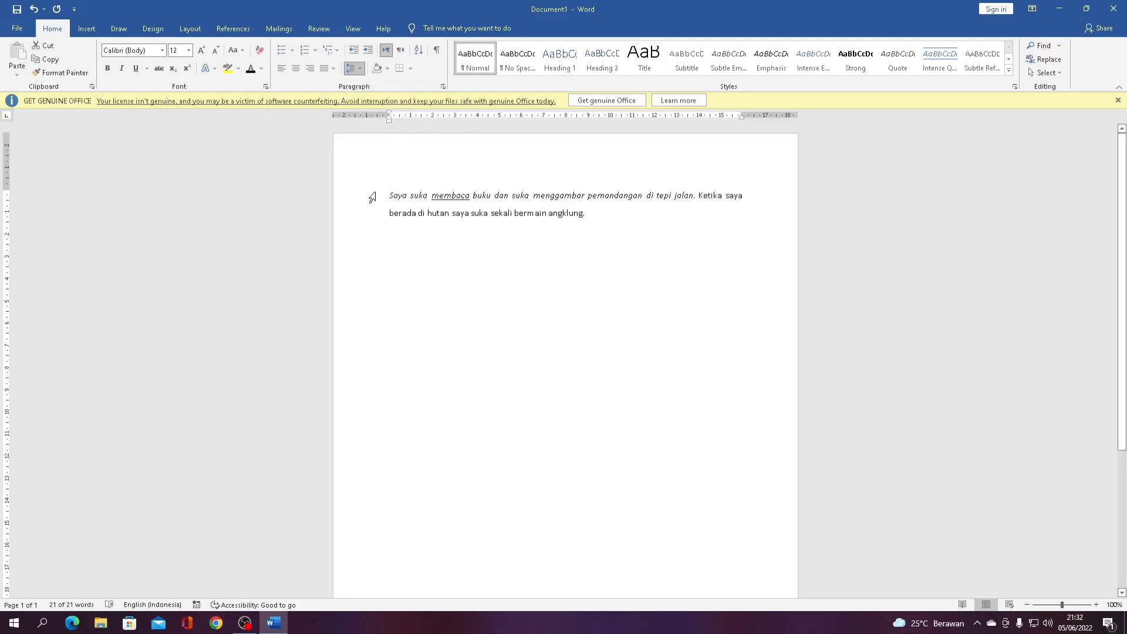
{"action": "left_click", "coordinate": [354, 68]}
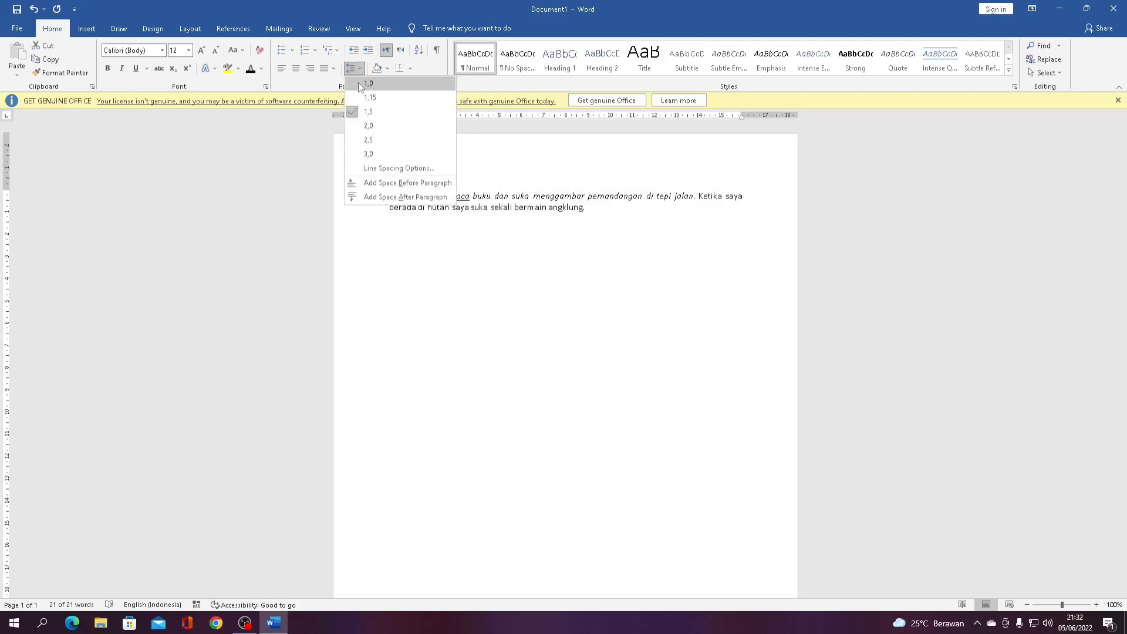
{"action": "left_click", "coordinate": [360, 82]}
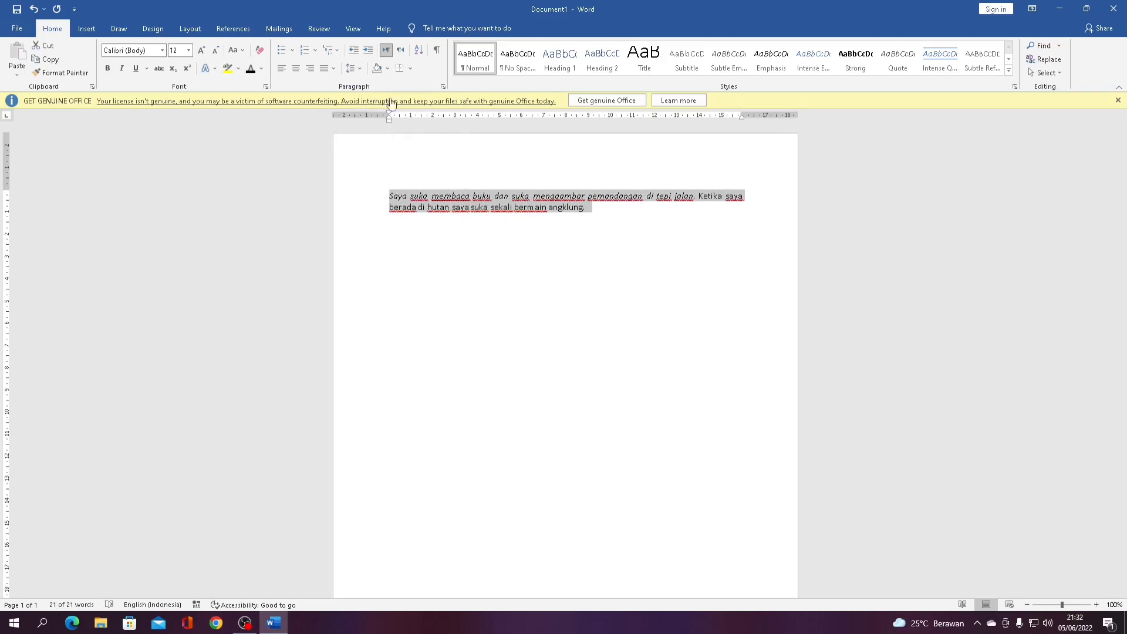
{"action": "left_click", "coordinate": [358, 69]}
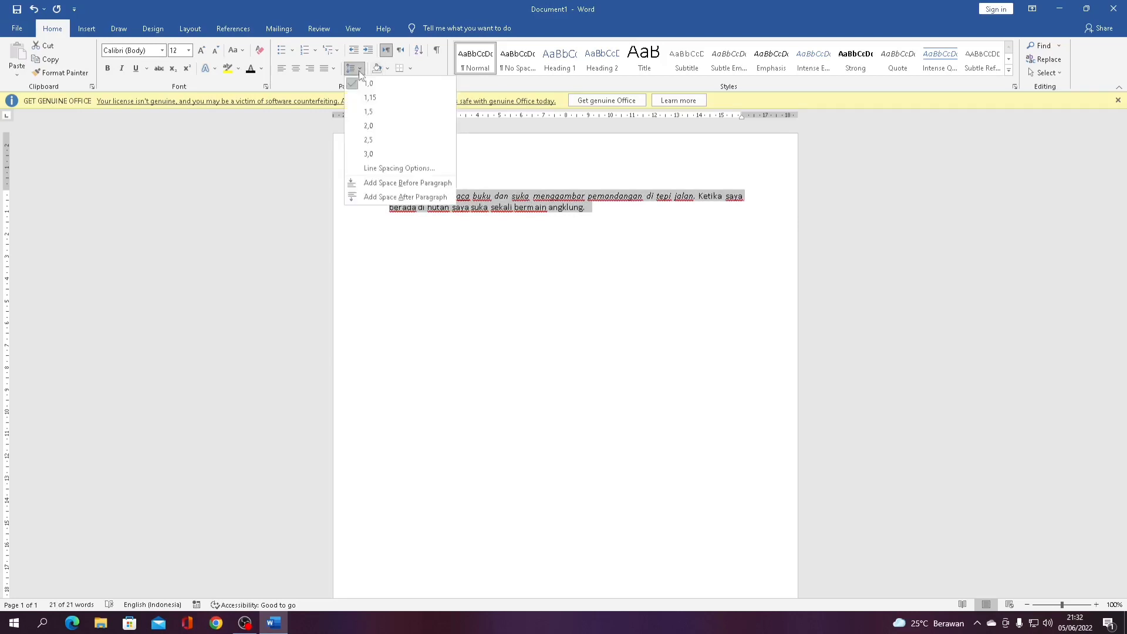
{"action": "left_click", "coordinate": [558, 196]}
{"action": "left_click", "coordinate": [601, 208]}
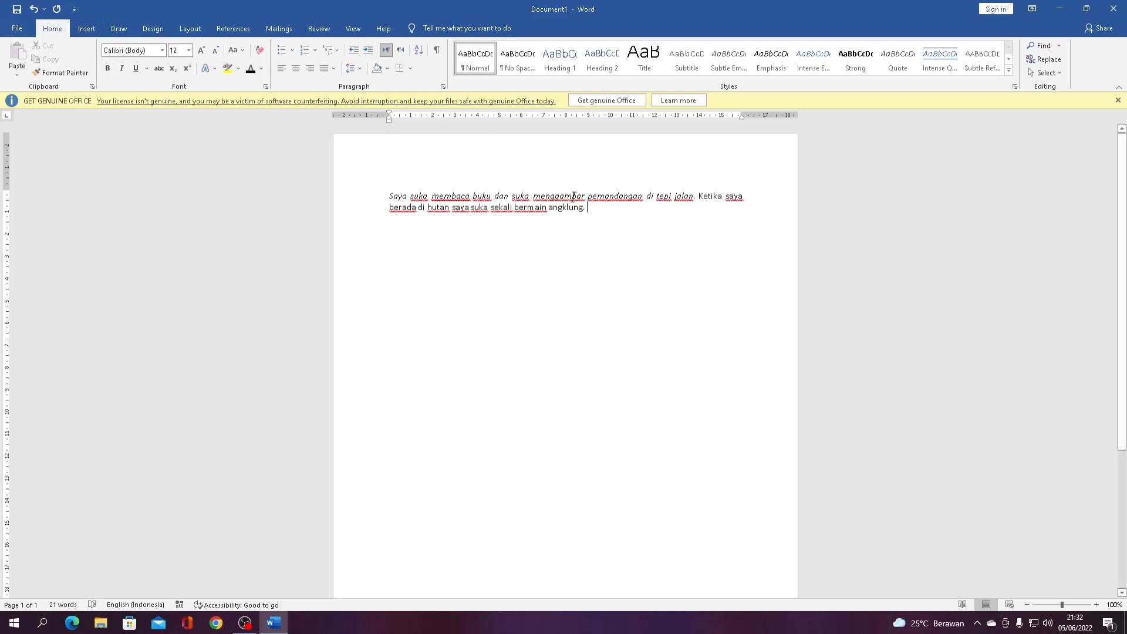
Copy the paragraph and paste a duplicate below it, followed by an empty line
{"action": "left_click_drag", "start_coordinate": [603, 207], "coordinate": [357, 187]}
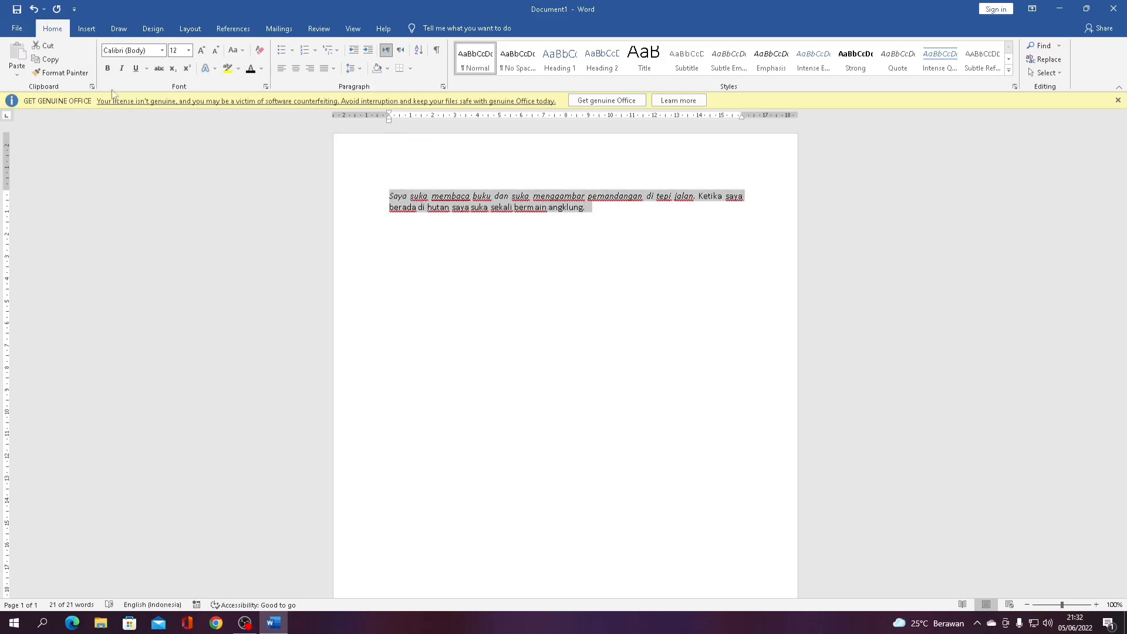
{"action": "left_click", "coordinate": [50, 60]}
{"action": "left_click", "coordinate": [552, 198]}
{"action": "left_click", "coordinate": [587, 207]}
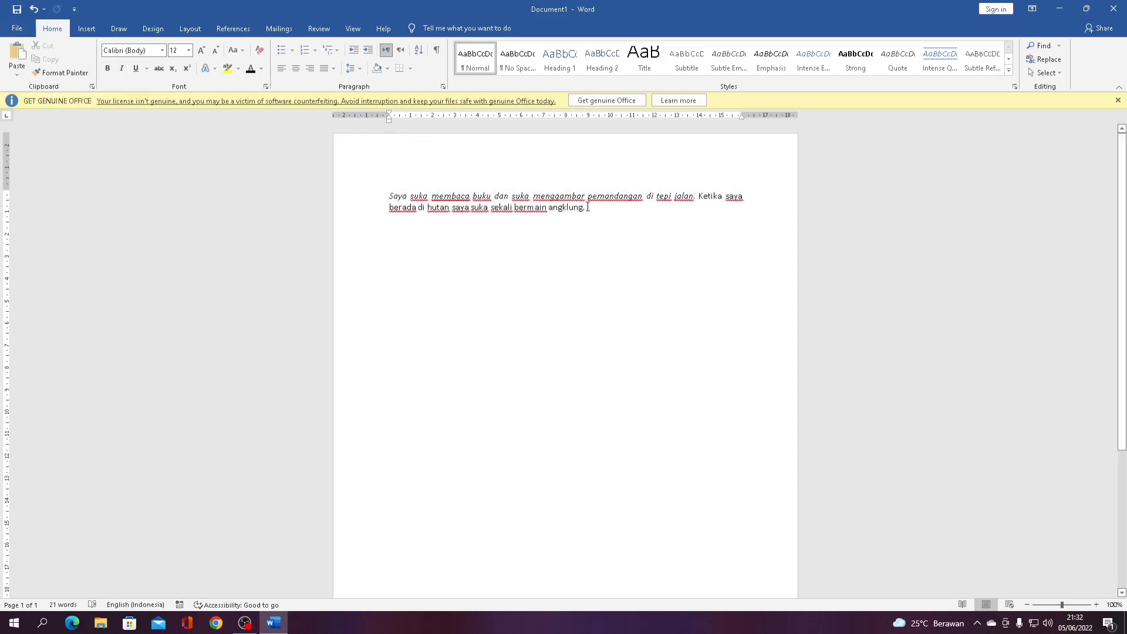
{"action": "key", "text": "Return"}
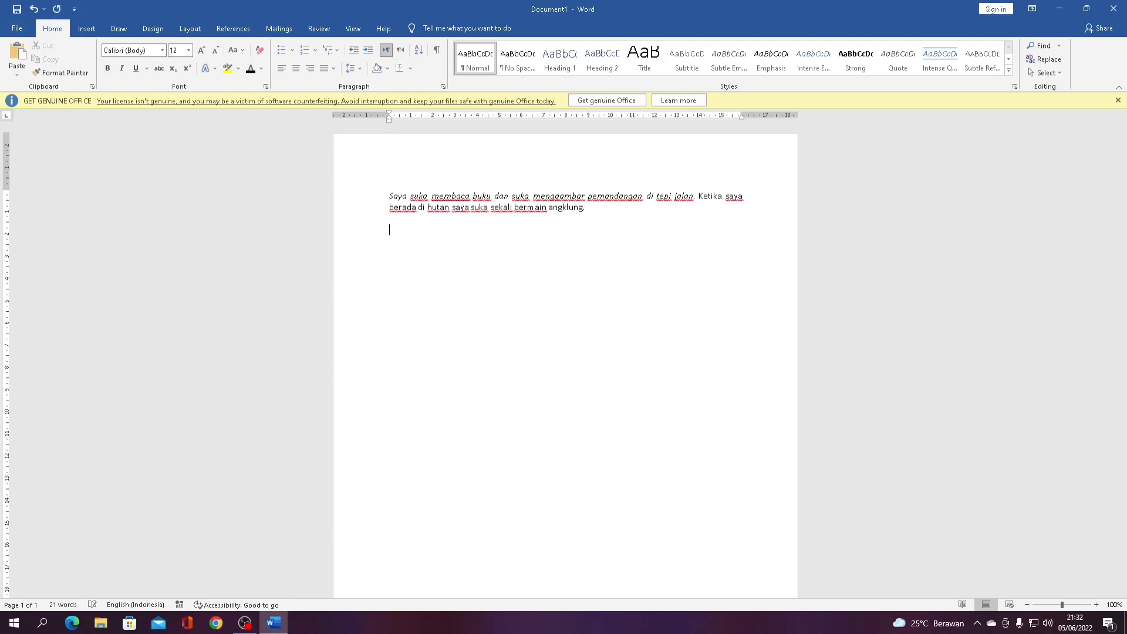
{"action": "left_click", "coordinate": [22, 56]}
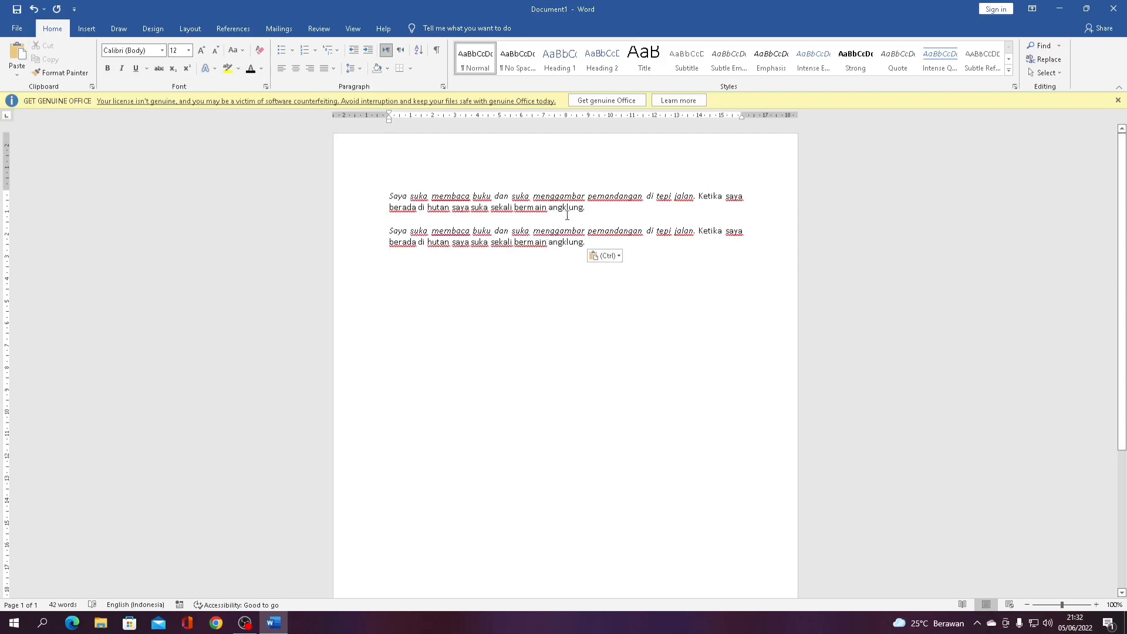
{"action": "key", "text": "Return"}
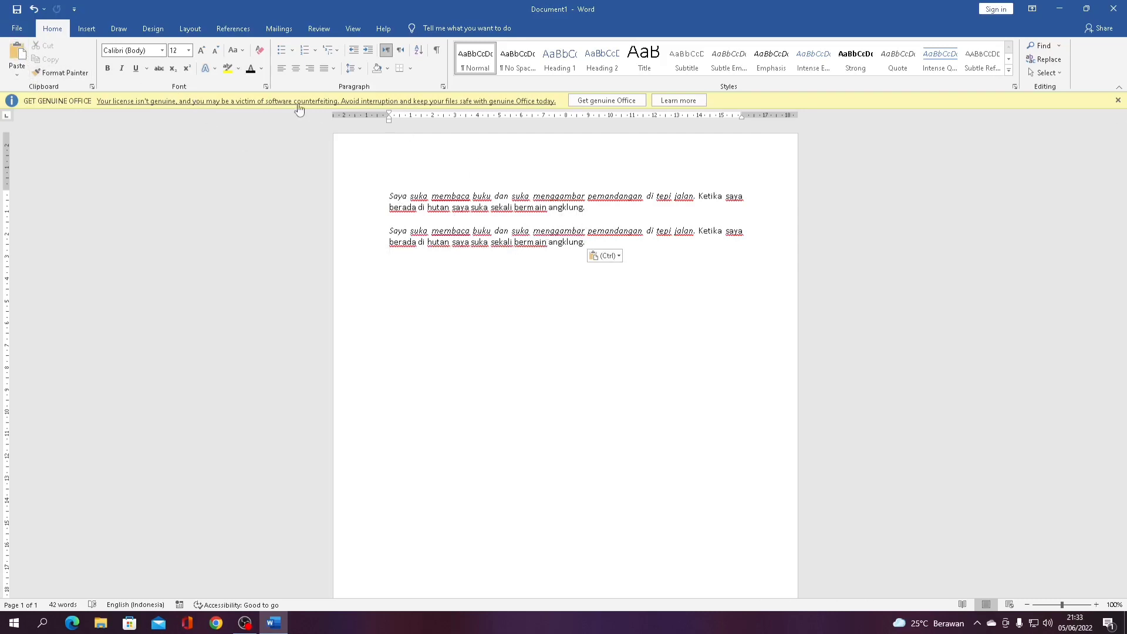
Add the heading 'Tabel Siswa' below the paragraphs, centred and bold
{"action": "left_click", "coordinate": [83, 30]}
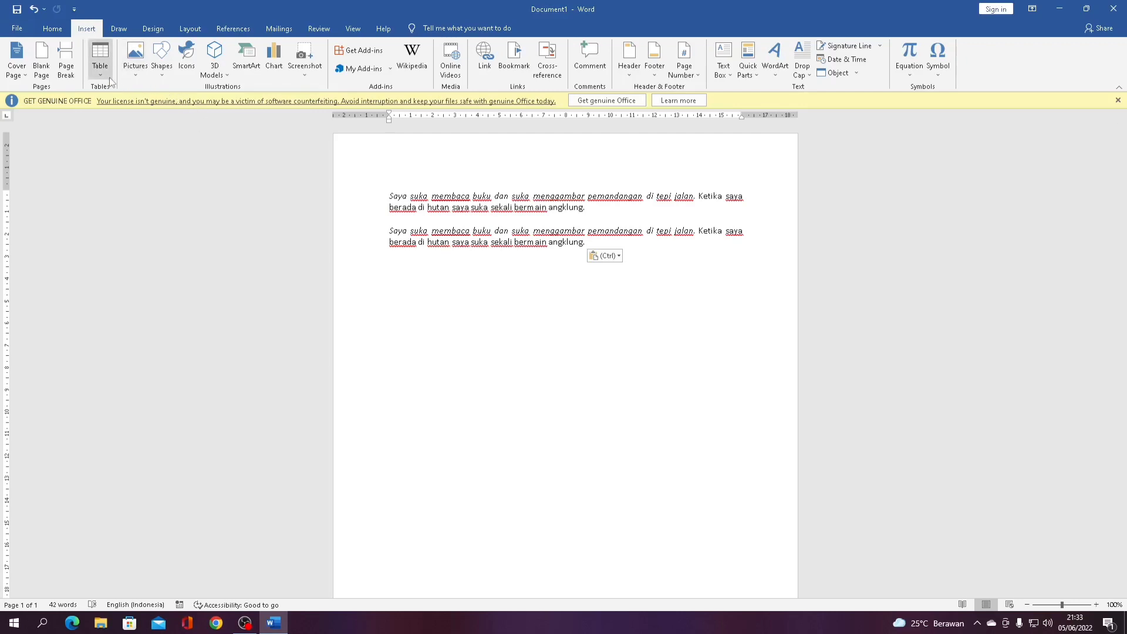
{"action": "key", "text": "Return"}
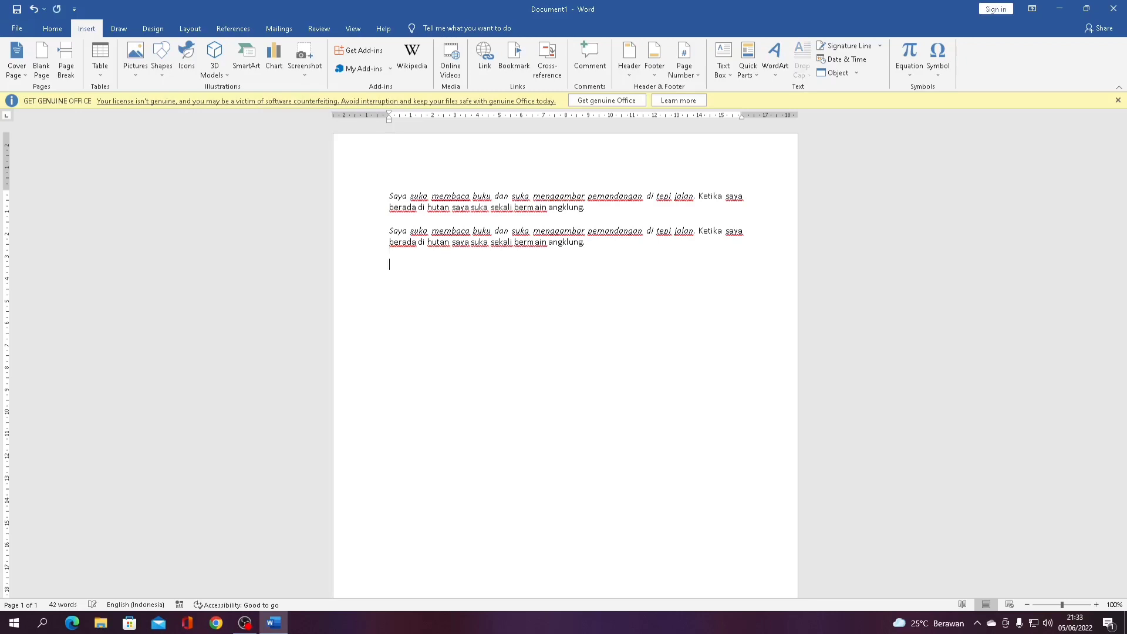
{"action": "type", "text": "Tabel Siswa"}
{"action": "key", "text": "shift+Left"}
{"action": "key", "text": "shift+Left"}
{"action": "key", "text": "shift+Left"}
{"action": "key", "text": "shift+Left"}
{"action": "key", "text": "shift+Left"}
{"action": "key", "text": "shift+Left"}
{"action": "key", "text": "shift+Left"}
{"action": "key", "text": "shift+Left"}
{"action": "key", "text": "shift+Left"}
{"action": "key", "text": "shift+Left"}
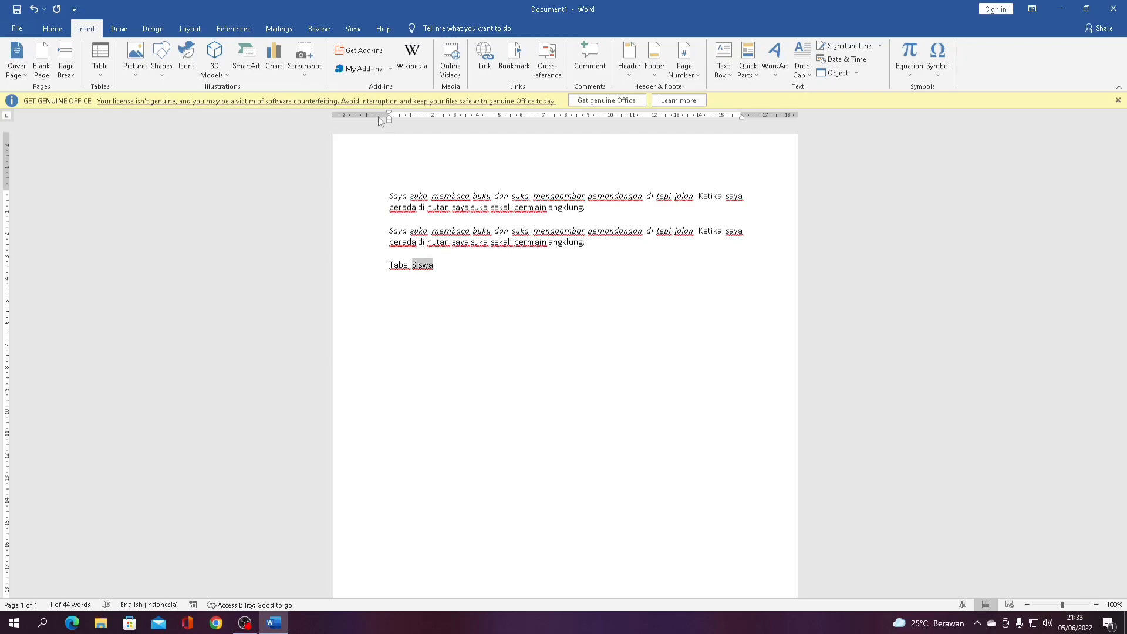
{"action": "key", "text": "shift+Left"}
{"action": "key", "text": "ctrl+e"}
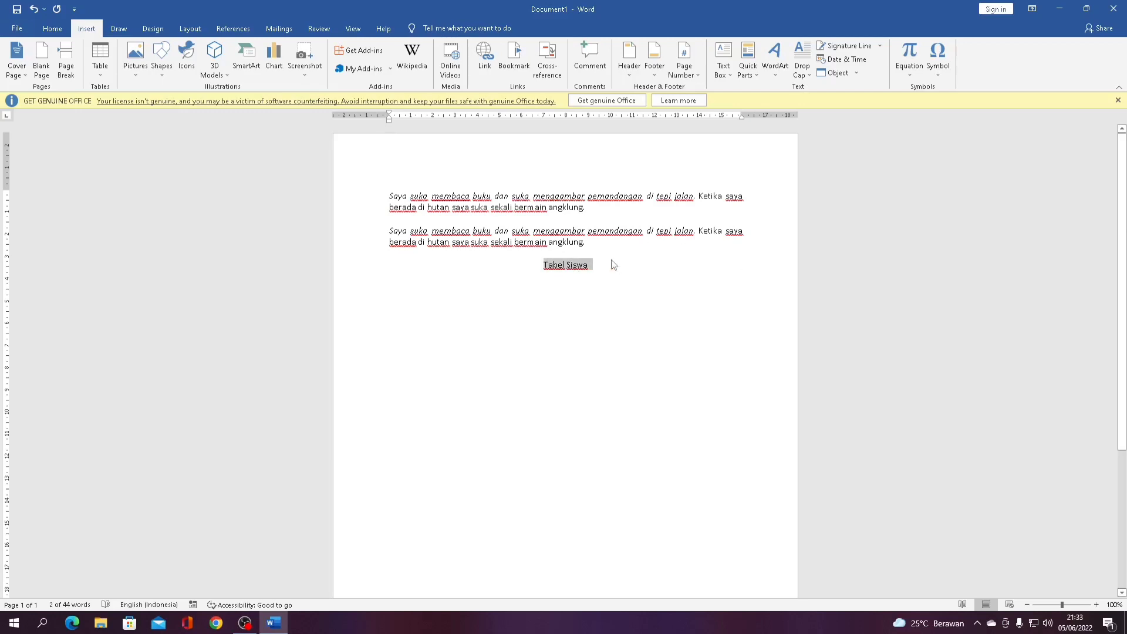
{"action": "key", "text": "ctrl+b"}
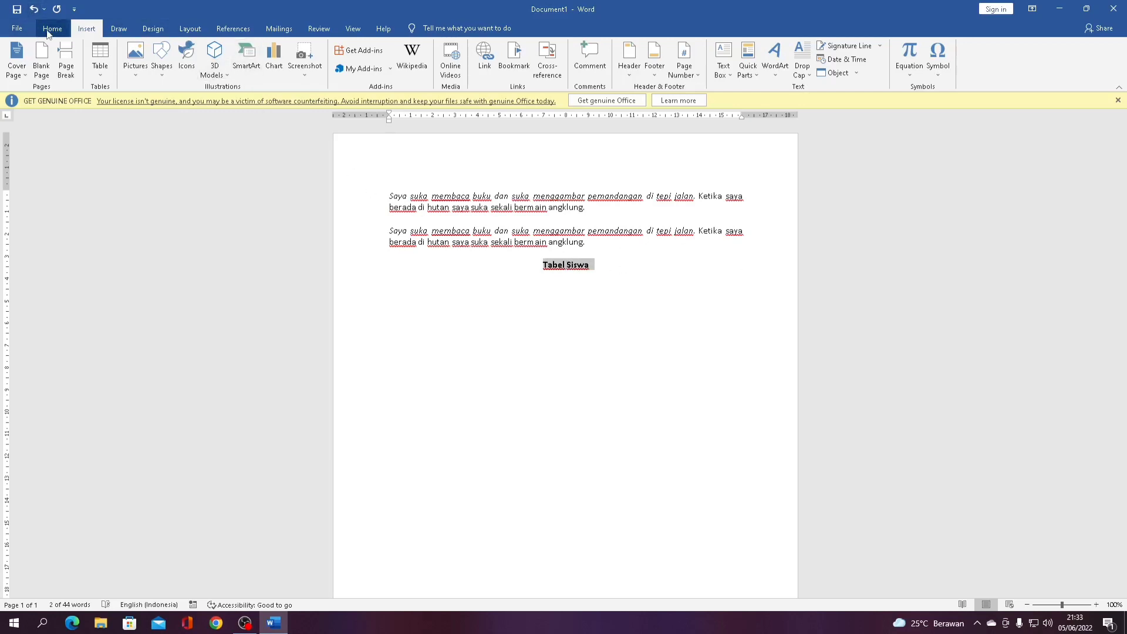
Keep the heading bold and start an empty left-aligned line below it
{"action": "left_click", "coordinate": [51, 31]}
{"action": "left_click", "coordinate": [106, 70]}
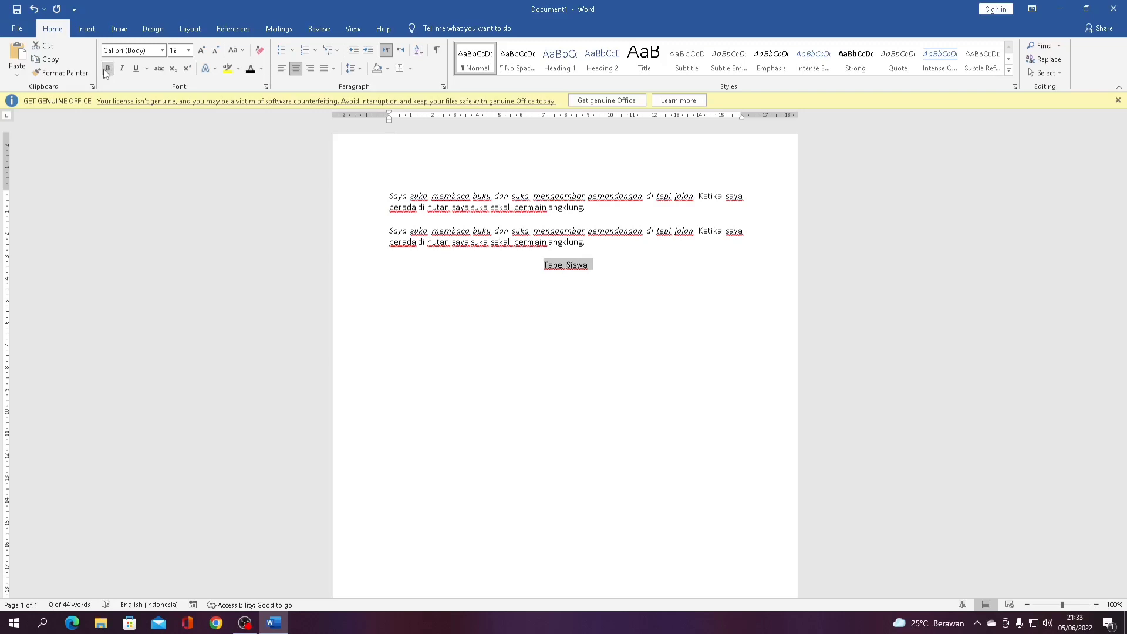
{"action": "left_click", "coordinate": [105, 69]}
{"action": "left_click", "coordinate": [576, 256]}
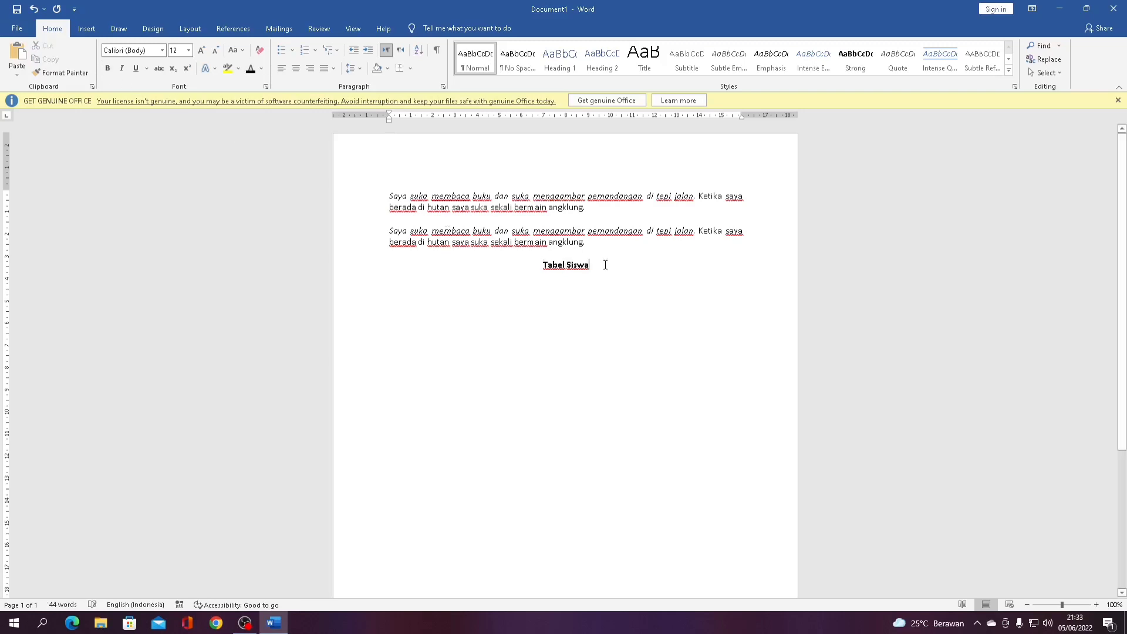
{"action": "left_click", "coordinate": [603, 264]}
{"action": "key", "text": "Return"}
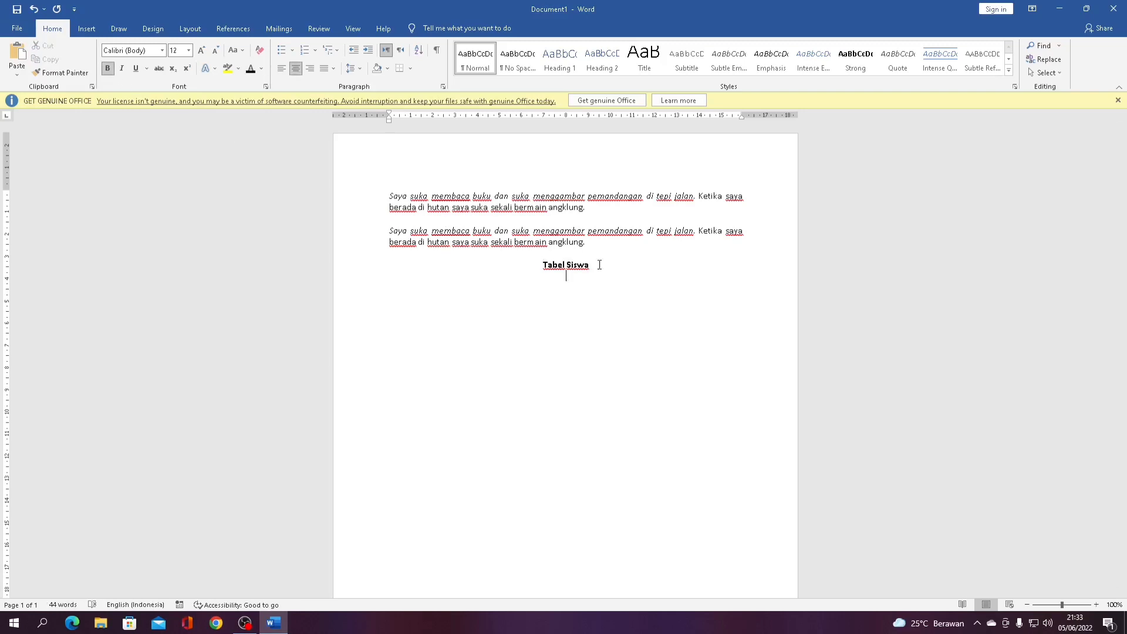
{"action": "left_click", "coordinate": [282, 69]}
Insert a 3×3 table directly below the Tabel Siswa heading
{"action": "left_click", "coordinate": [84, 28]}
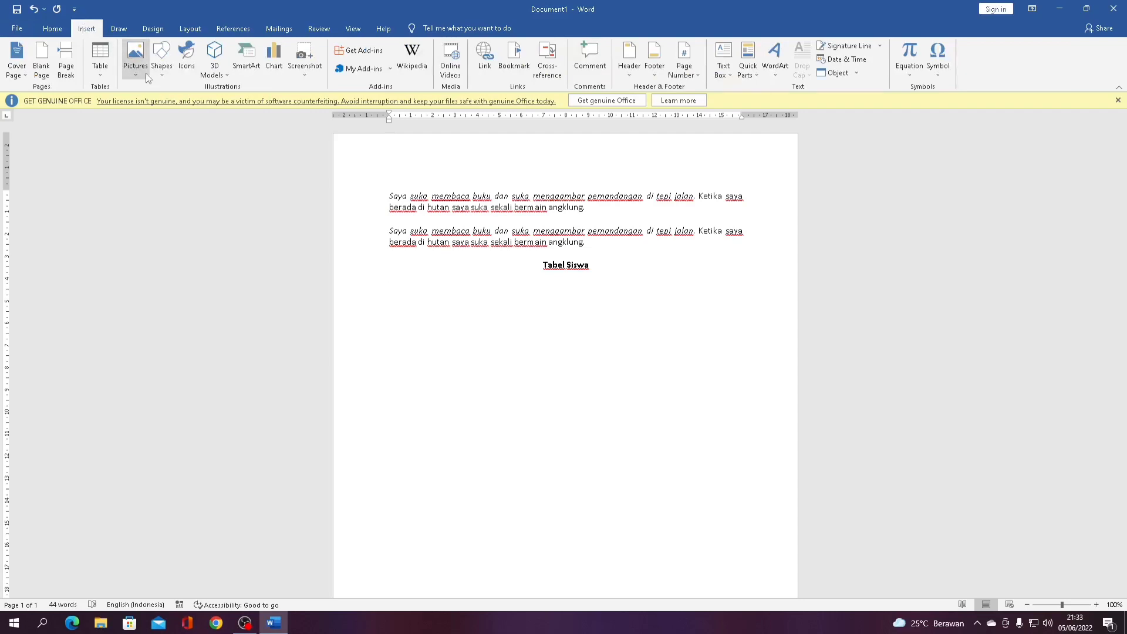
{"action": "left_click", "coordinate": [103, 74]}
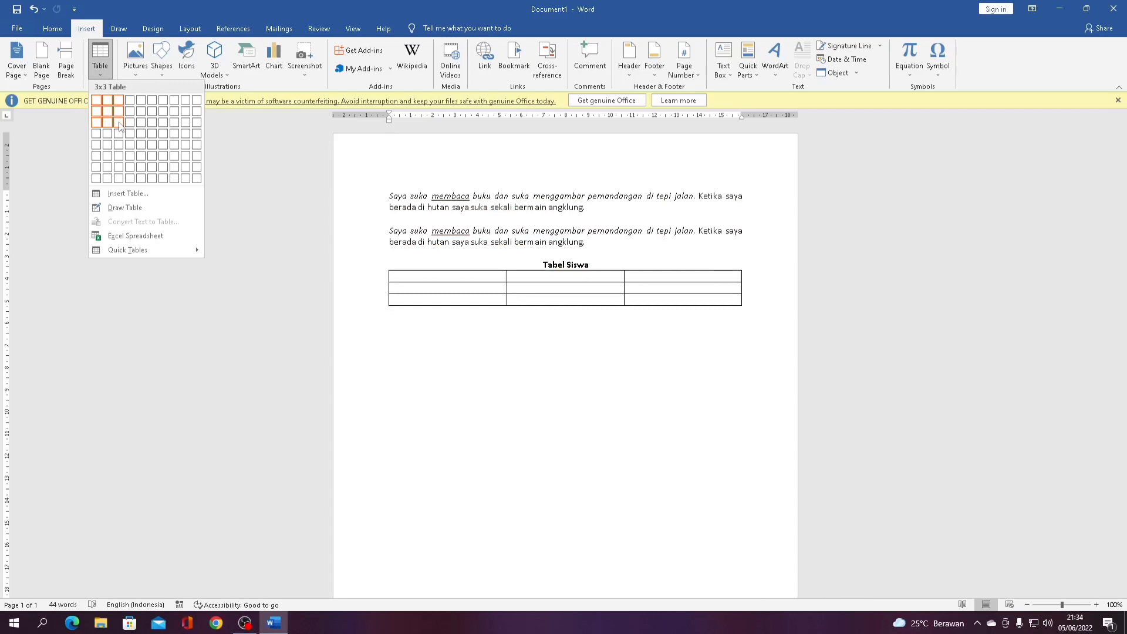
{"action": "left_click", "coordinate": [119, 122]}
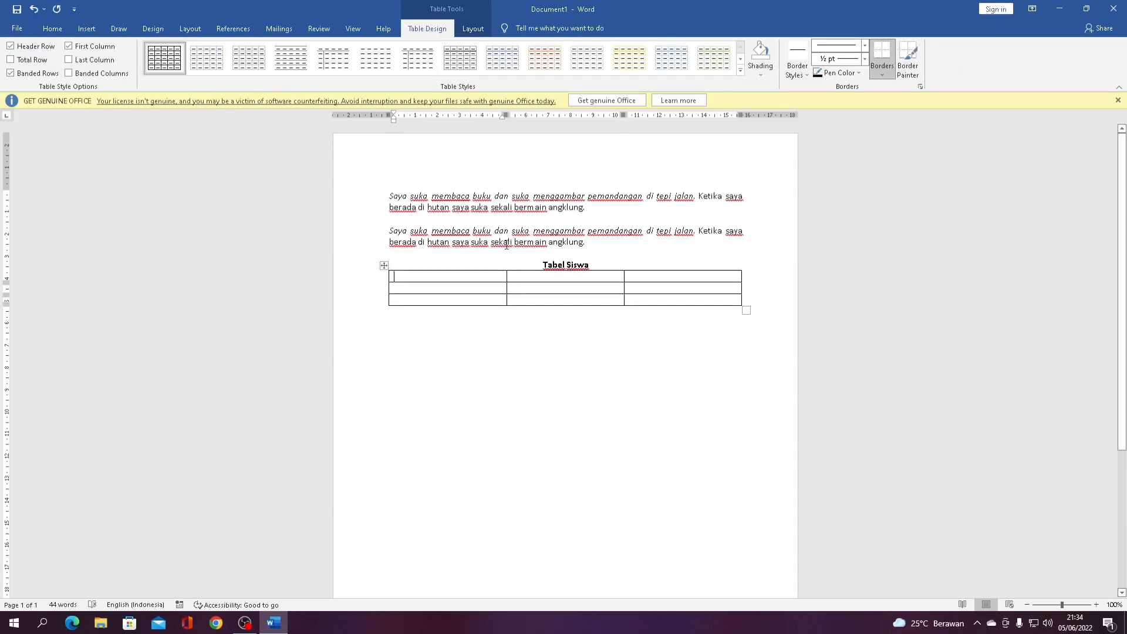
Narrow the first two columns and add a centred header row: No, Nama, Alamat
{"action": "left_click_drag", "start_coordinate": [506, 279], "coordinate": [409, 287]}
{"action": "type", "text": "No"}
{"action": "left_click_drag", "start_coordinate": [624, 275], "coordinate": [566, 293]}
{"action": "left_click", "coordinate": [464, 280]}
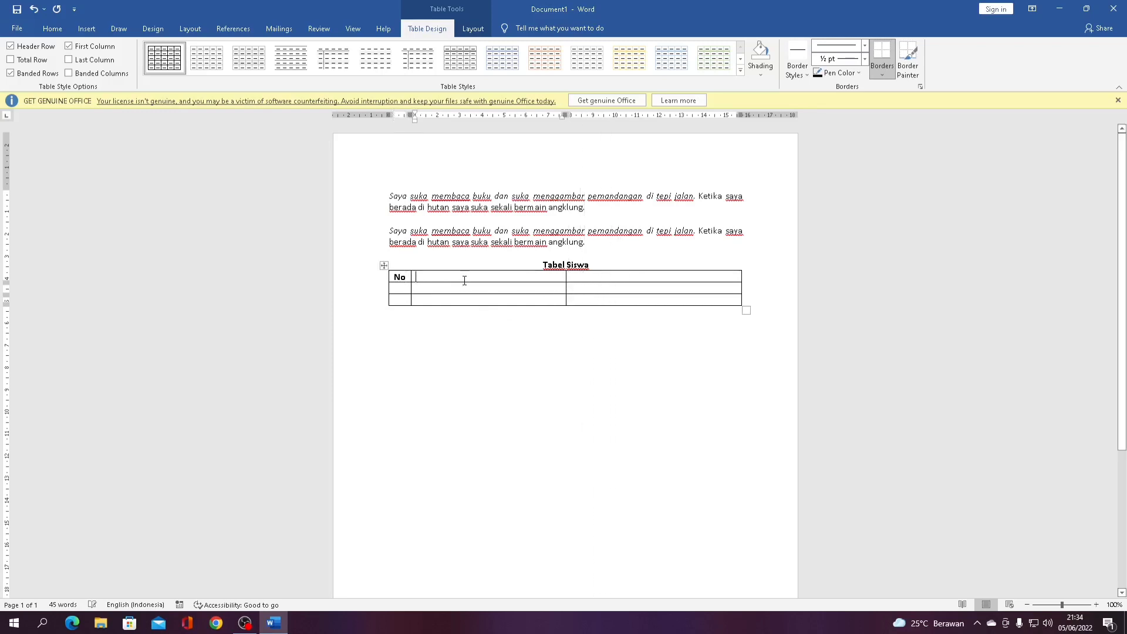
{"action": "type", "text": "Nama"}
{"action": "key", "text": "Tab"}
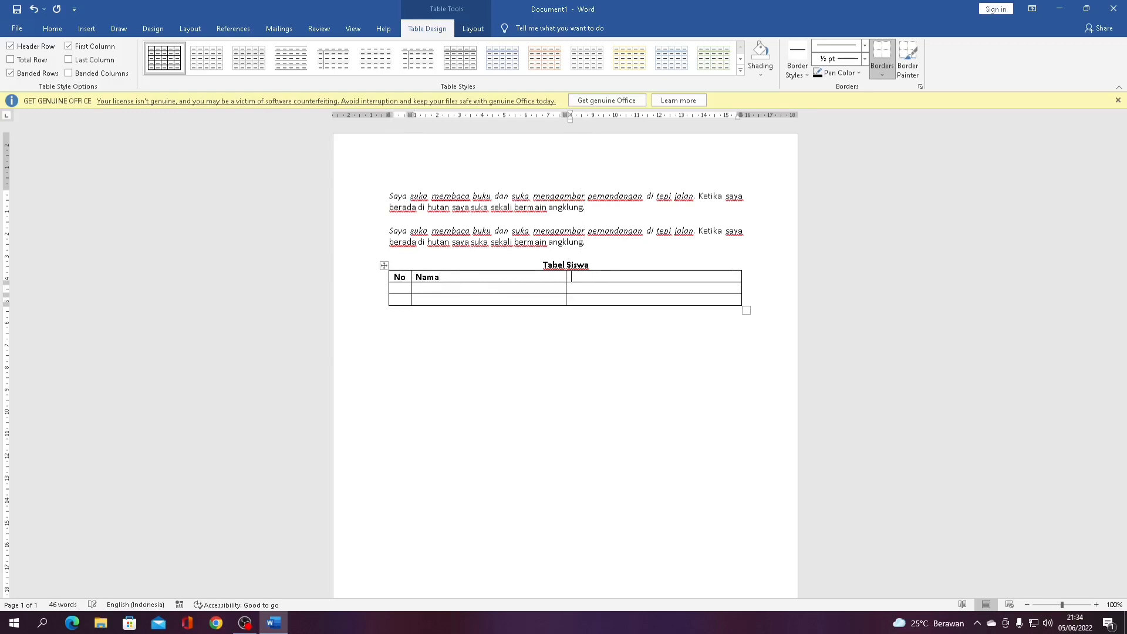
{"action": "type", "text": "Alamat"}
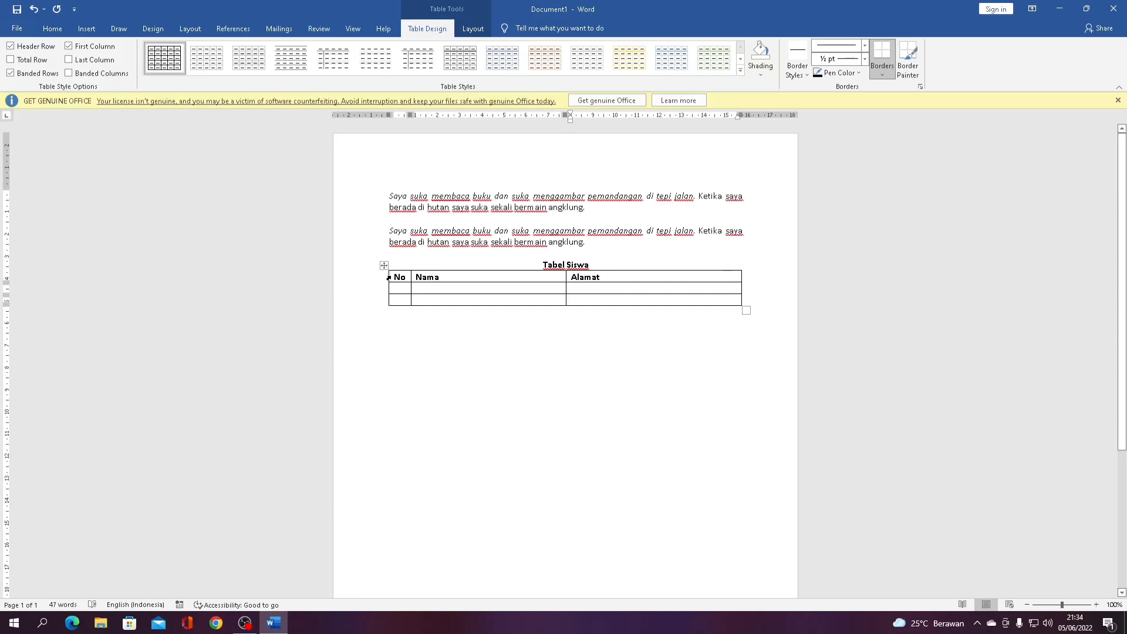
{"action": "left_click_drag", "start_coordinate": [388, 277], "coordinate": [642, 279]}
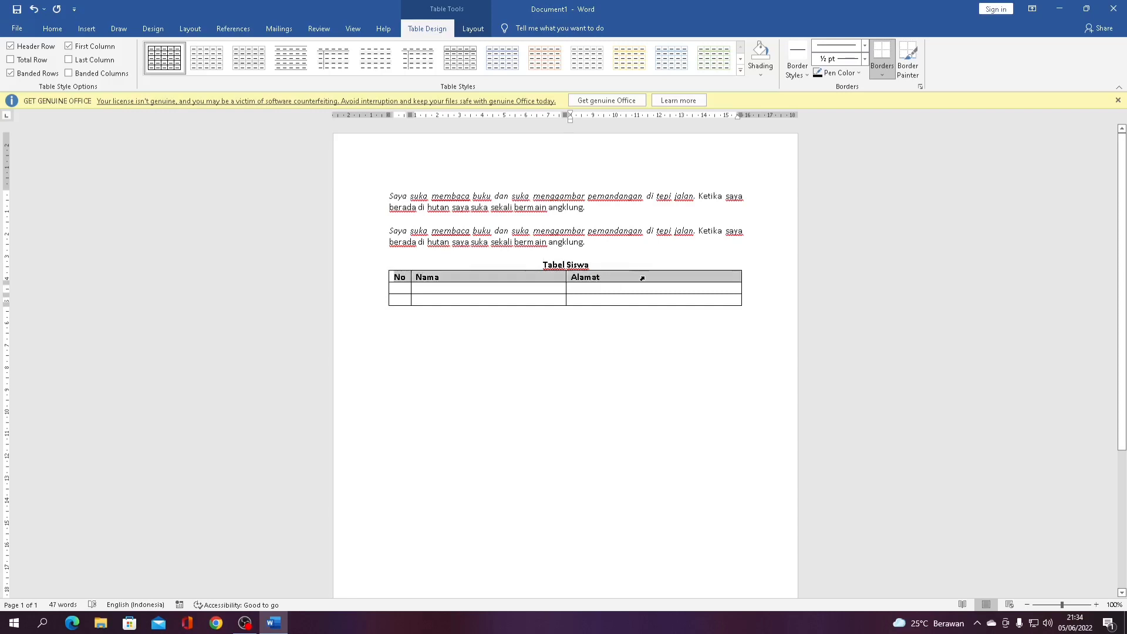
{"action": "left_click", "coordinate": [54, 30]}
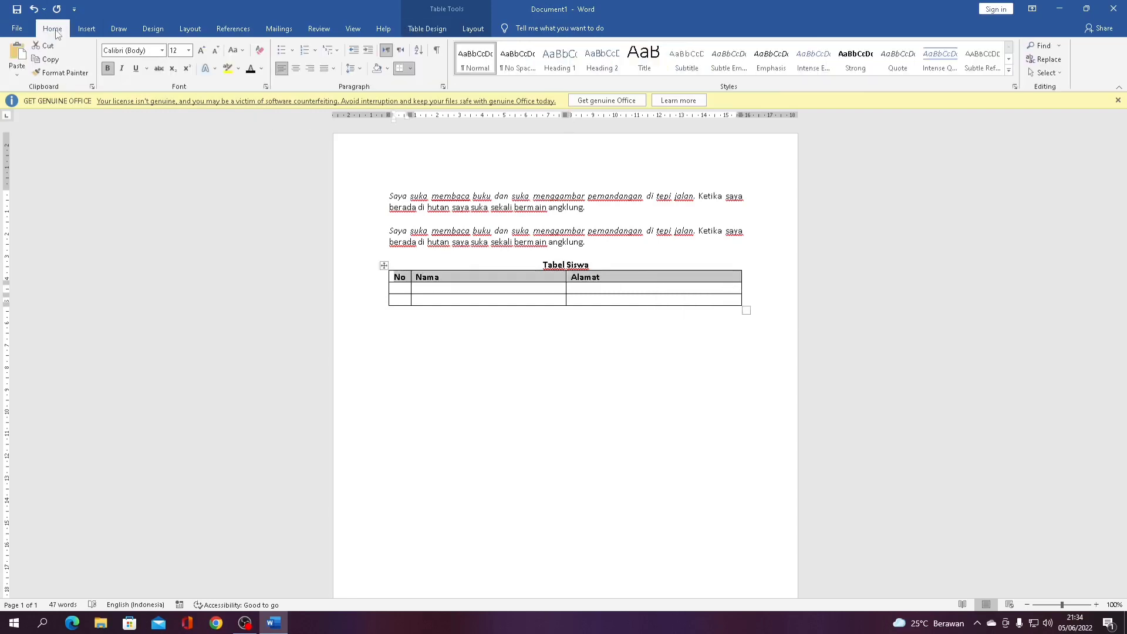
{"action": "left_click", "coordinate": [295, 69]}
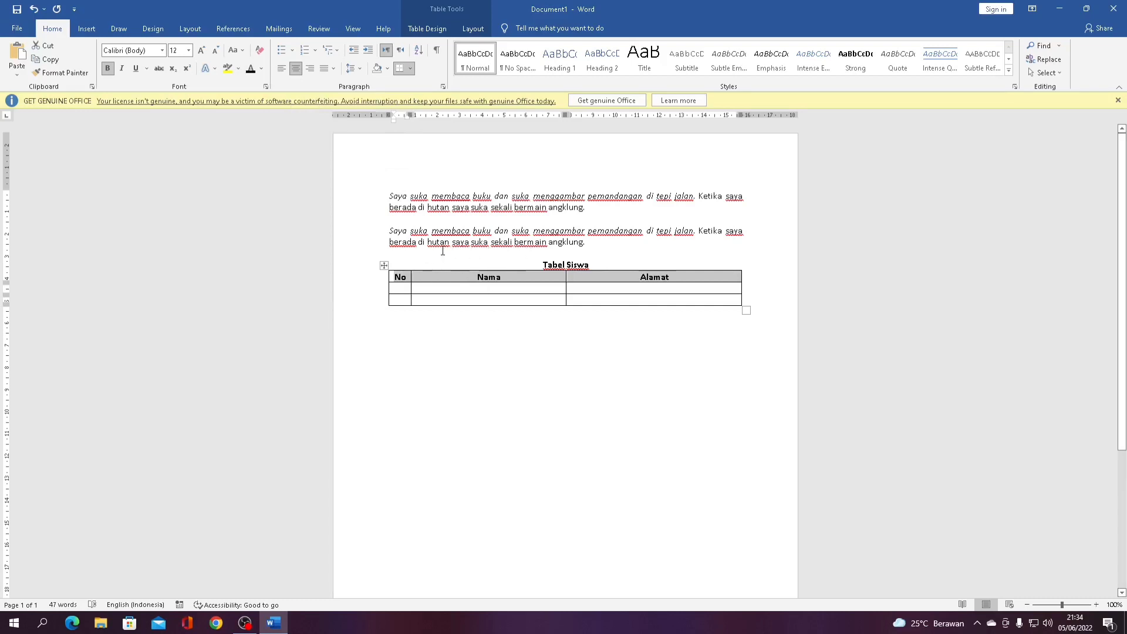
{"action": "left_click", "coordinate": [507, 288]}
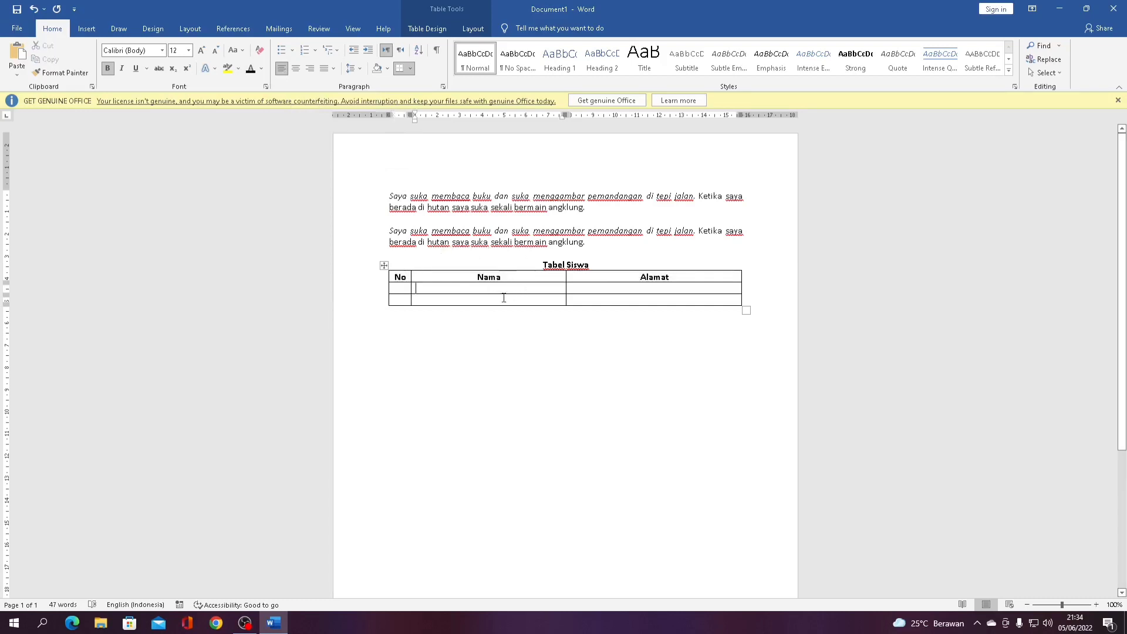
Fill the body rows with numbers 1 and 2, a student name, and towns Jogja and Bantul
{"action": "left_click", "coordinate": [402, 289]}
{"action": "type", "text": "1"}
{"action": "type", "text": "2"}
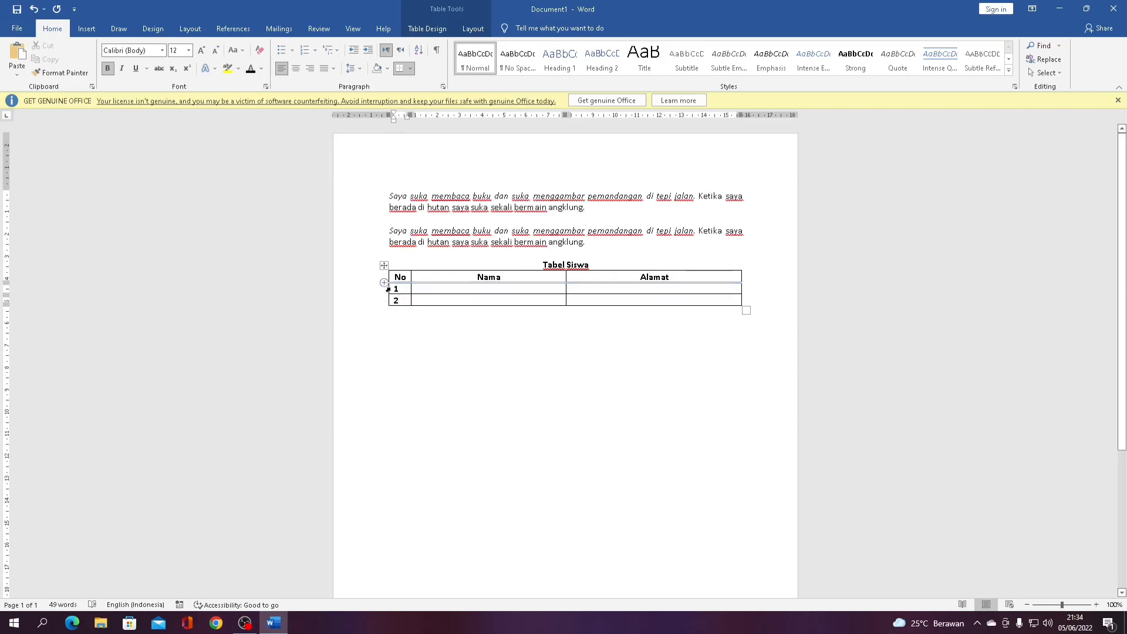
{"action": "left_click_drag", "start_coordinate": [387, 289], "coordinate": [393, 304]}
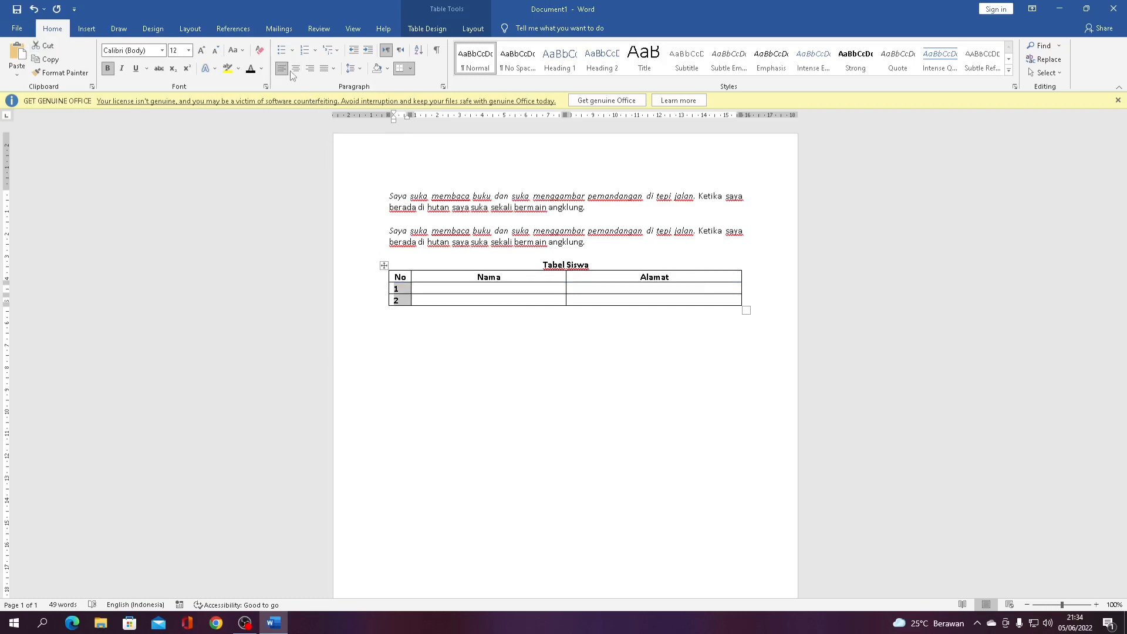
{"action": "left_click", "coordinate": [513, 343]}
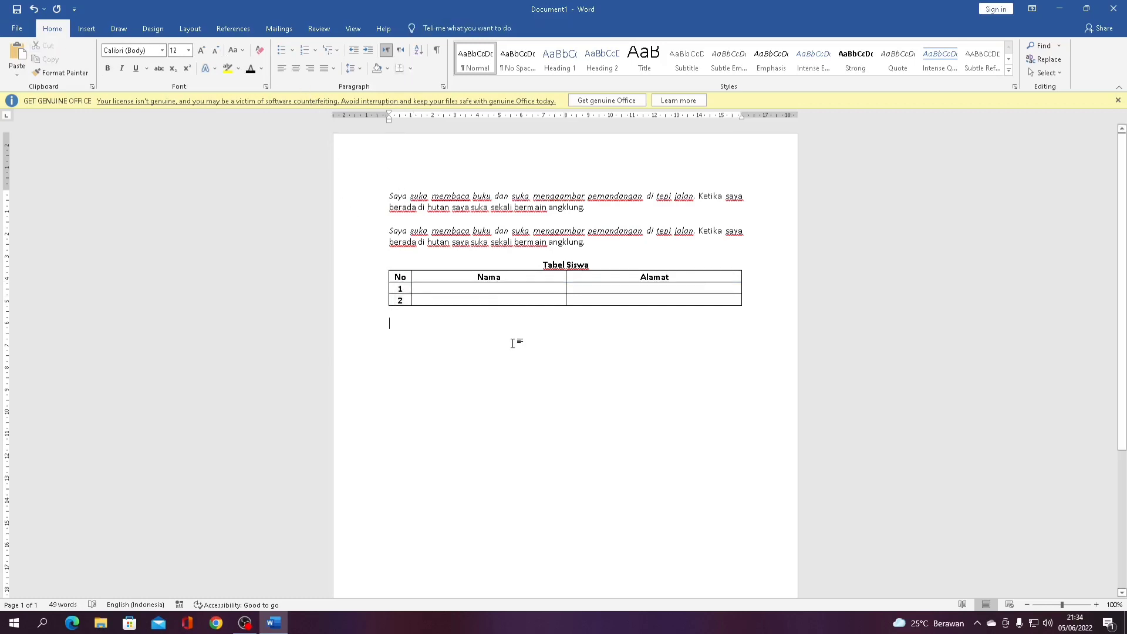
{"action": "left_click", "coordinate": [458, 289]}
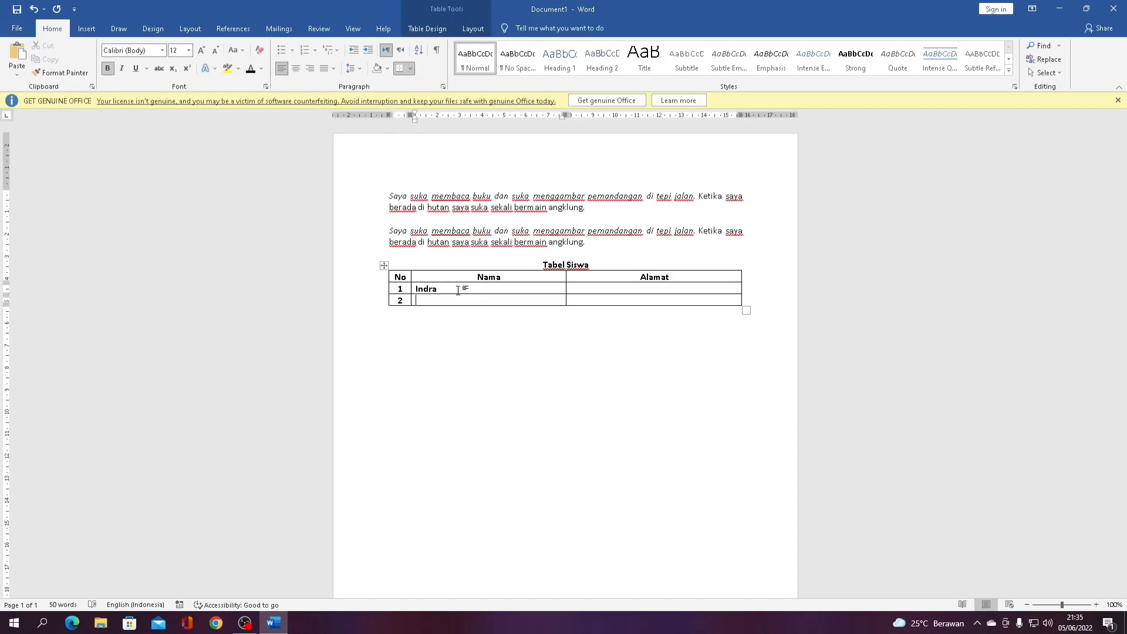
{"action": "key", "text": "Right"}
{"action": "key", "text": "Up"}
{"action": "type", "text": "Jogja"}
{"action": "key", "text": "Down"}
{"action": "type", "text": "Bantul"}
{"action": "left_click", "coordinate": [528, 353]}
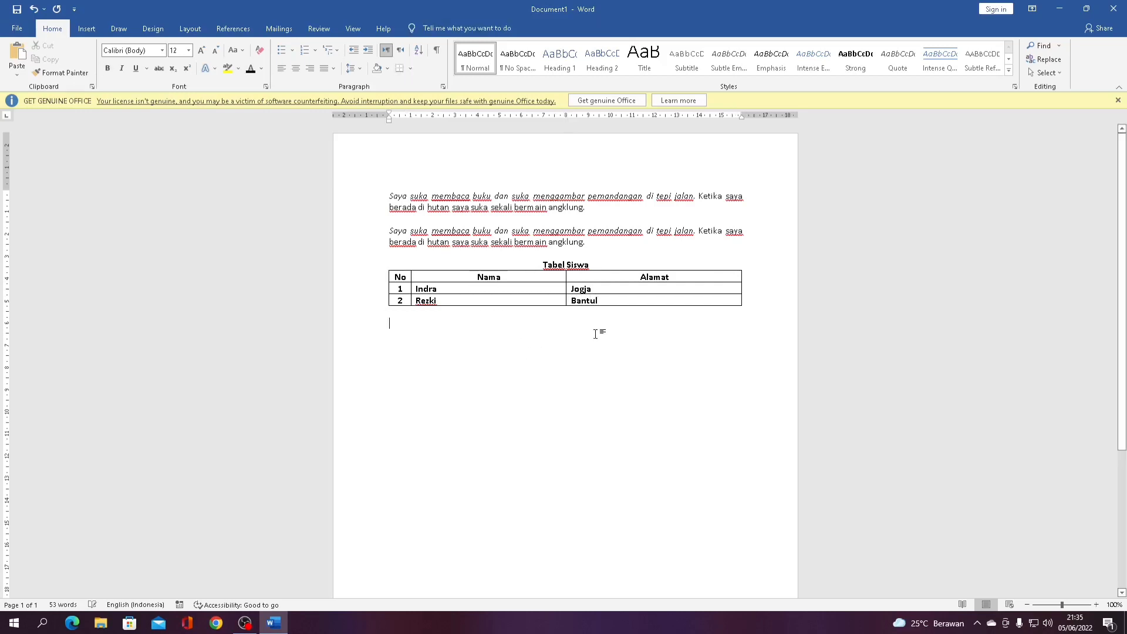
{"action": "left_click", "coordinate": [91, 30]}
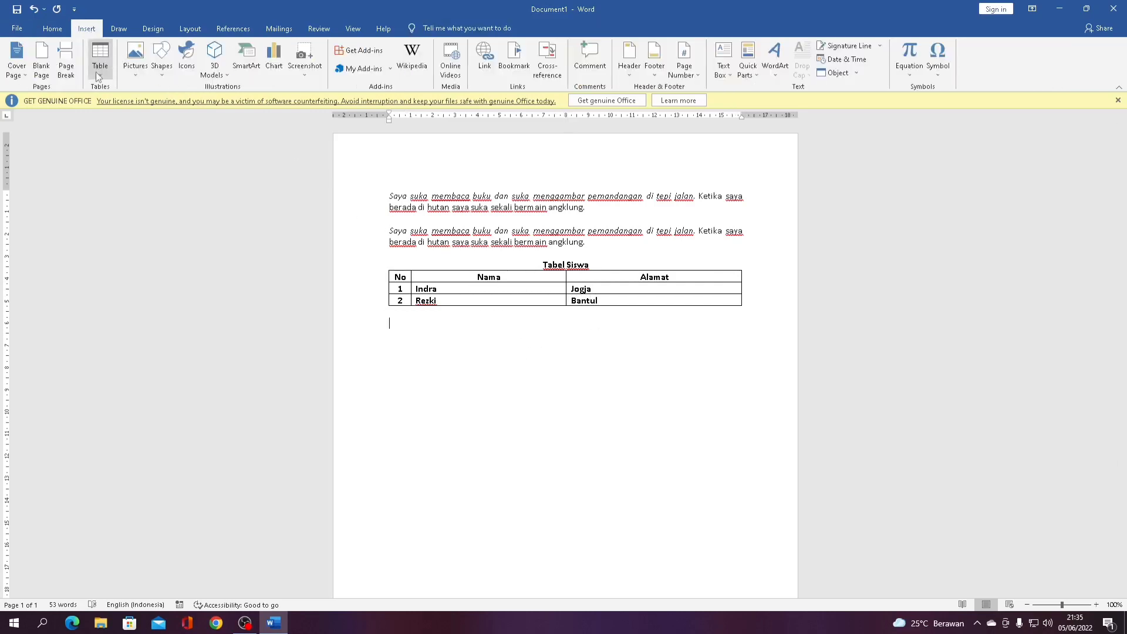
Insert the 'dekstop' picture from this device below the table and set it Behind Text
{"action": "left_click", "coordinate": [138, 70]}
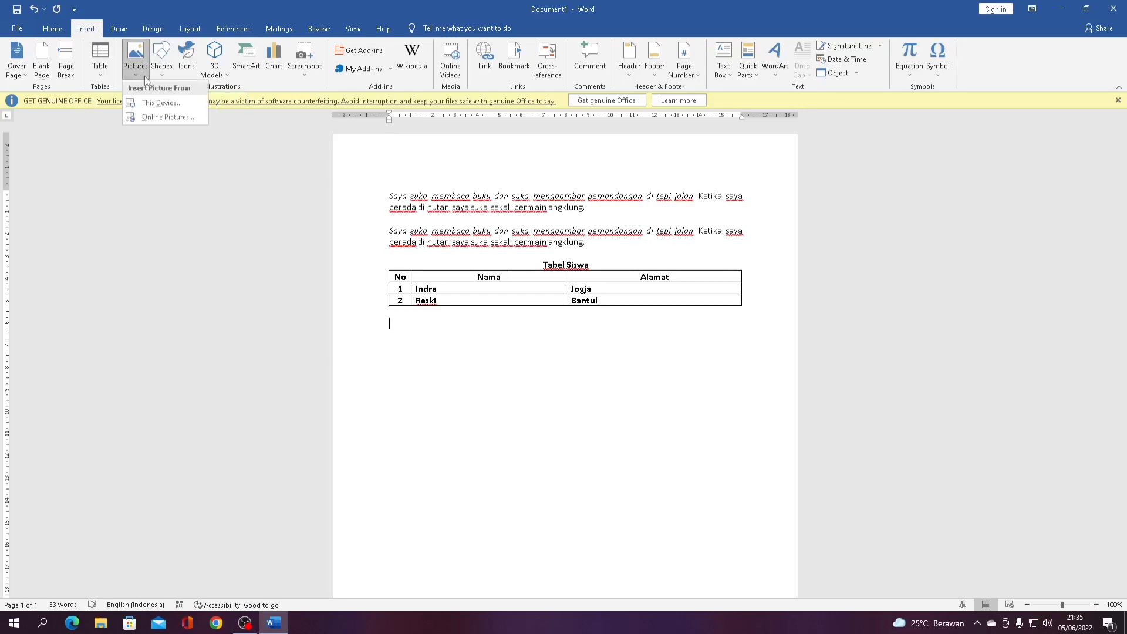
{"action": "left_click", "coordinate": [156, 104]}
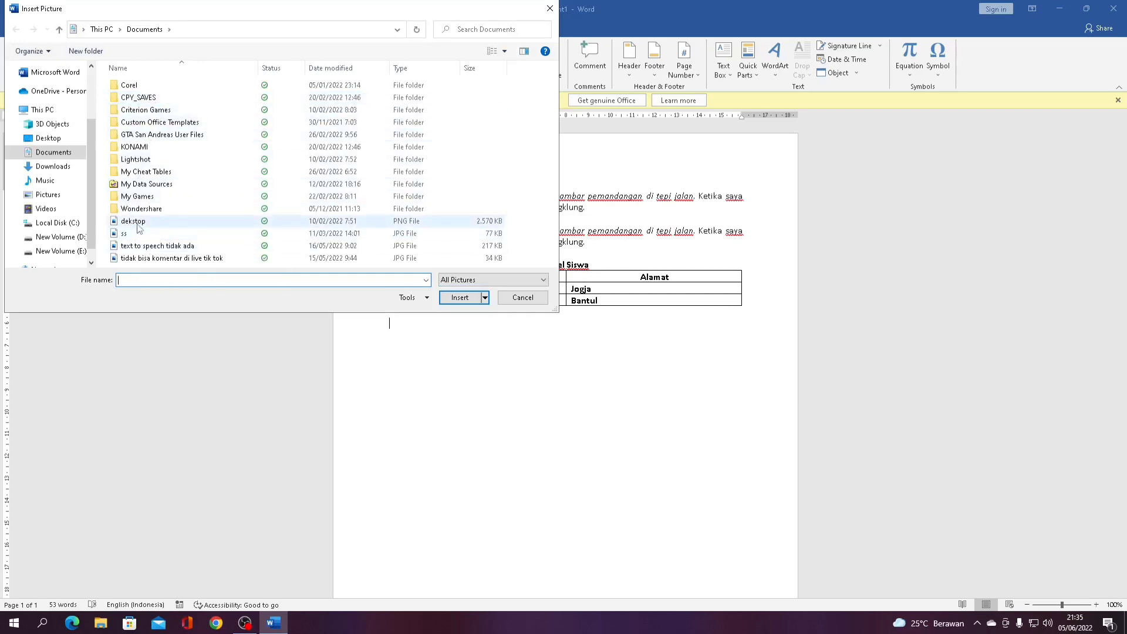
{"action": "double_click", "coordinate": [137, 224]}
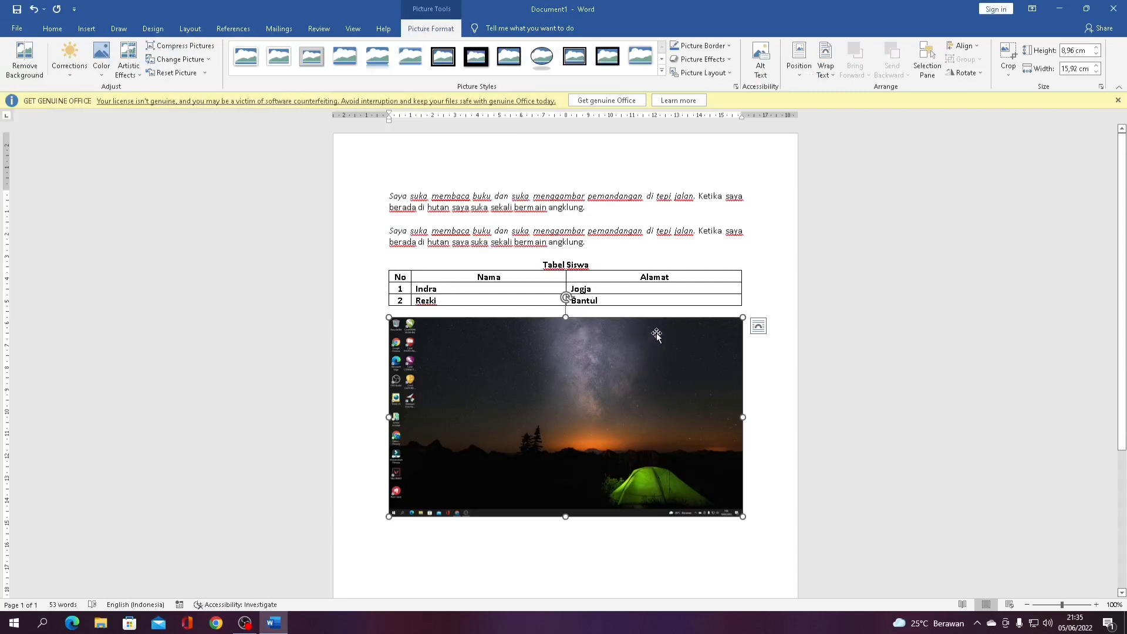
{"action": "right_click", "coordinate": [523, 387]}
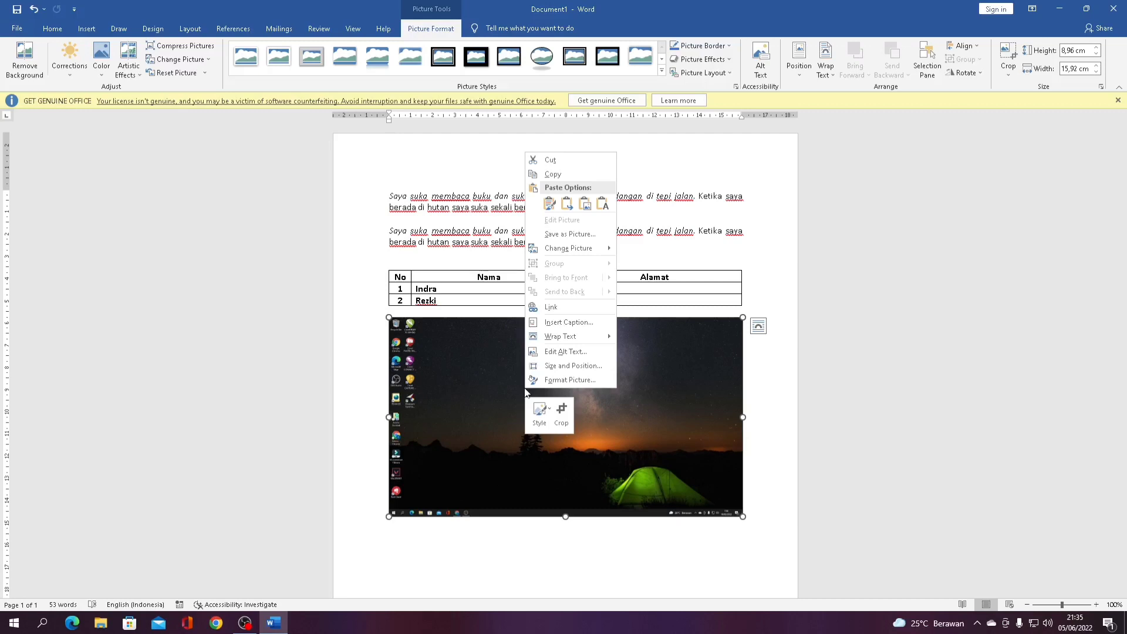
{"action": "left_click", "coordinate": [484, 383]}
{"action": "right_click", "coordinate": [484, 382]}
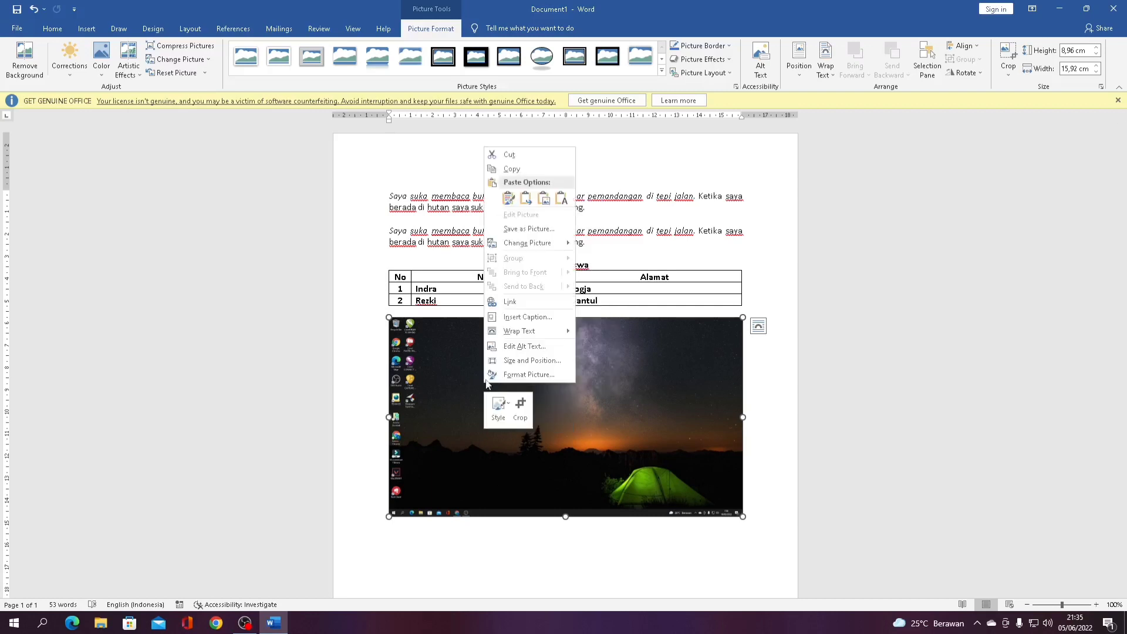
{"action": "mouse_move", "coordinate": [551, 334]}
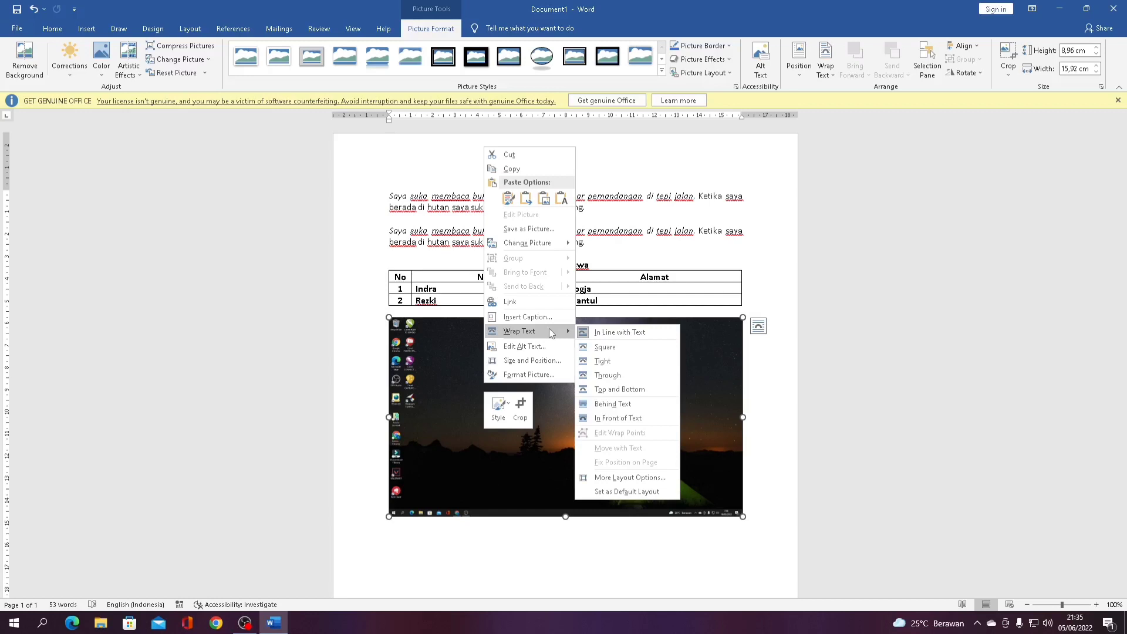
{"action": "left_click", "coordinate": [594, 404]}
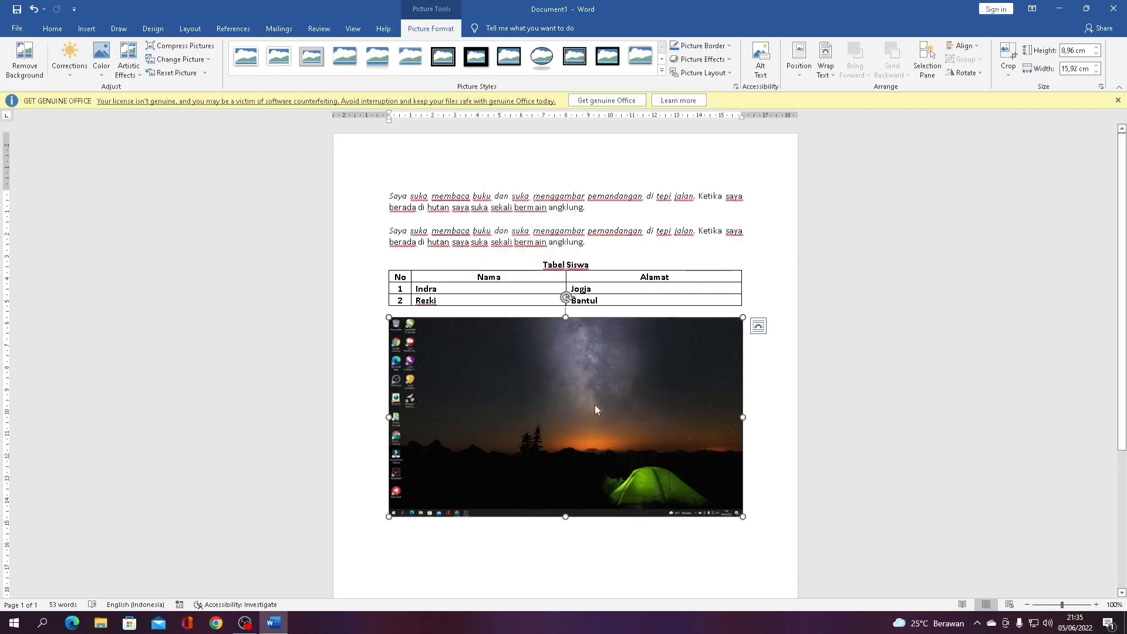
{"action": "mouse_move", "coordinate": [569, 403]}
{"action": "left_mouse_down"}
{"action": "mouse_move", "coordinate": [556, 403]}
{"action": "mouse_move", "coordinate": [572, 404]}
{"action": "left_mouse_up"}
Draw a rectangle below the picture with the white-fill, black-outline shape style
{"action": "left_click", "coordinate": [337, 211]}
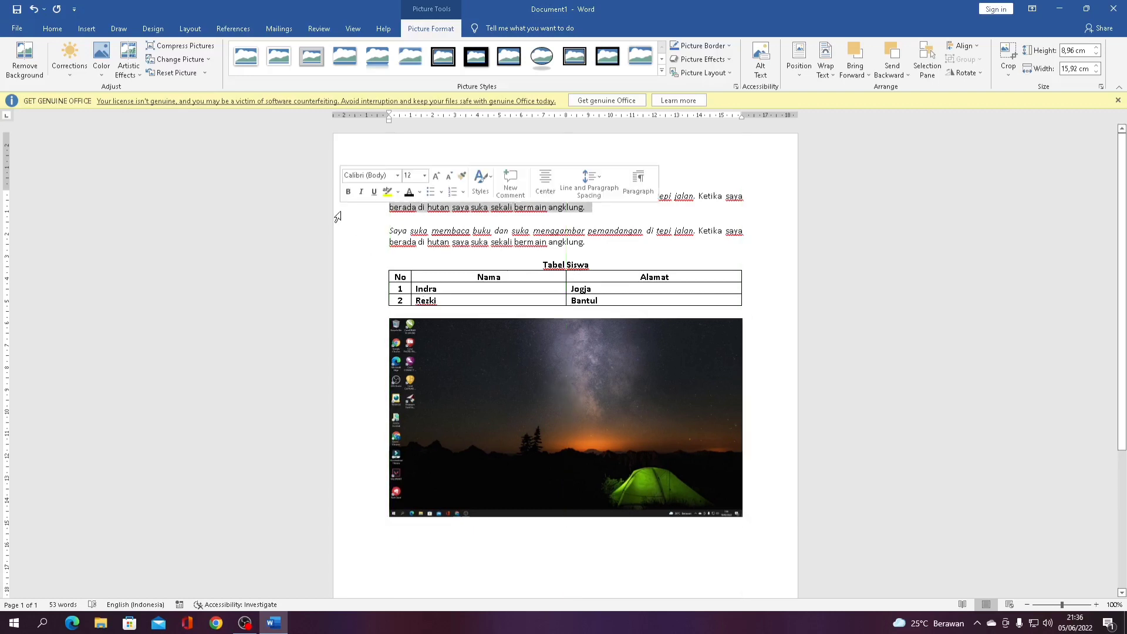
{"action": "left_click", "coordinate": [79, 29]}
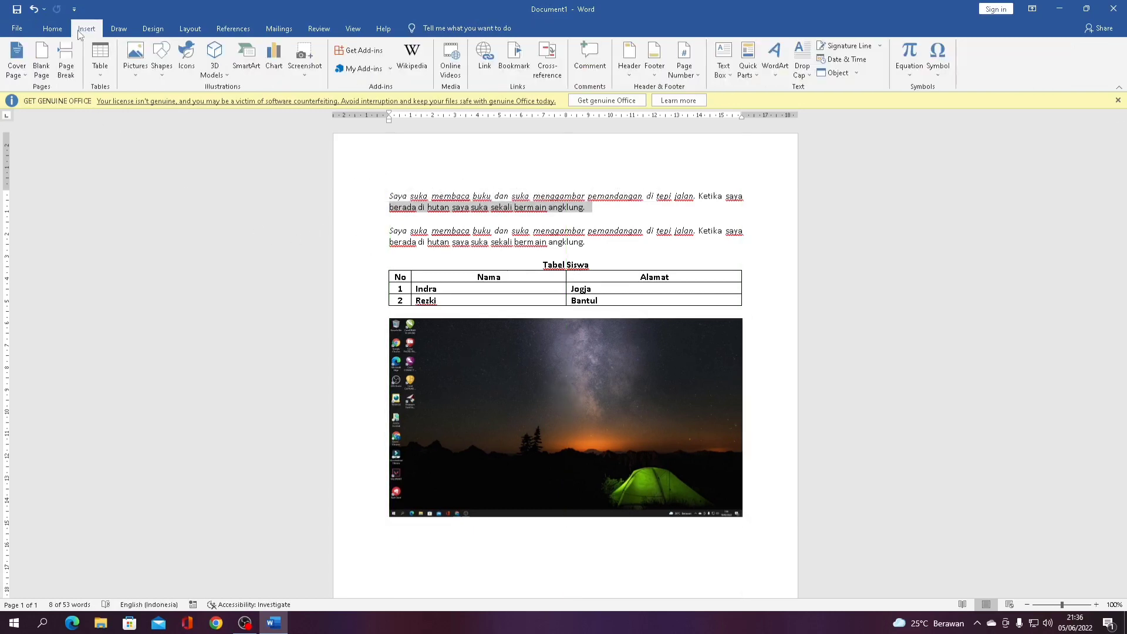
{"action": "scroll", "coordinate": [197, 143], "scroll_direction": "down", "scroll_amount": 2}
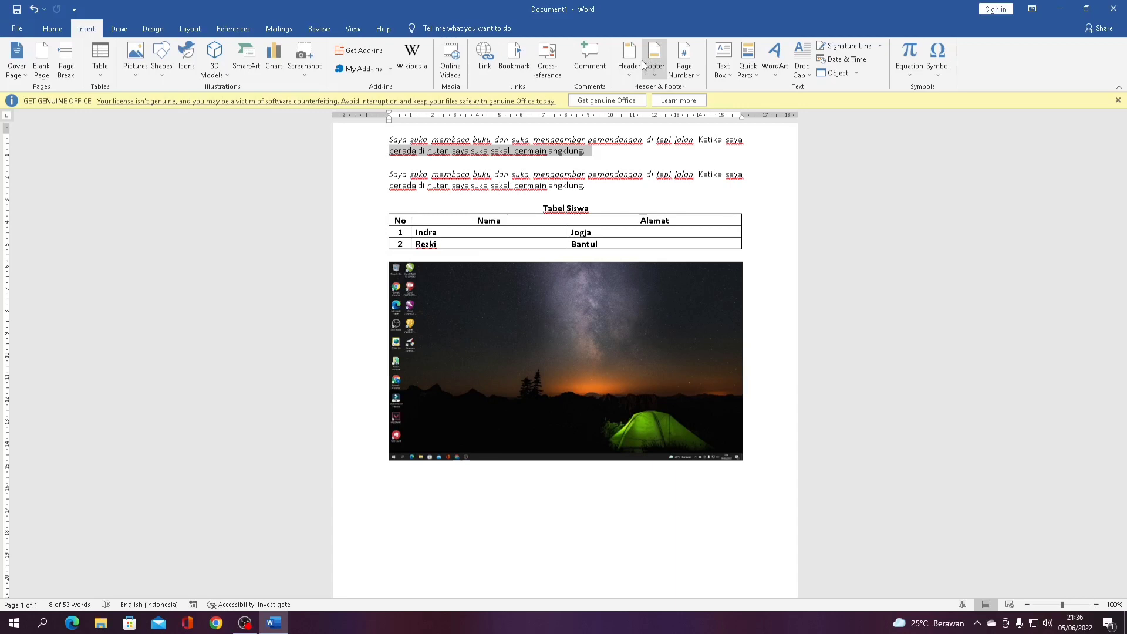
{"action": "scroll", "coordinate": [440, 160], "scroll_direction": "down", "scroll_amount": 1}
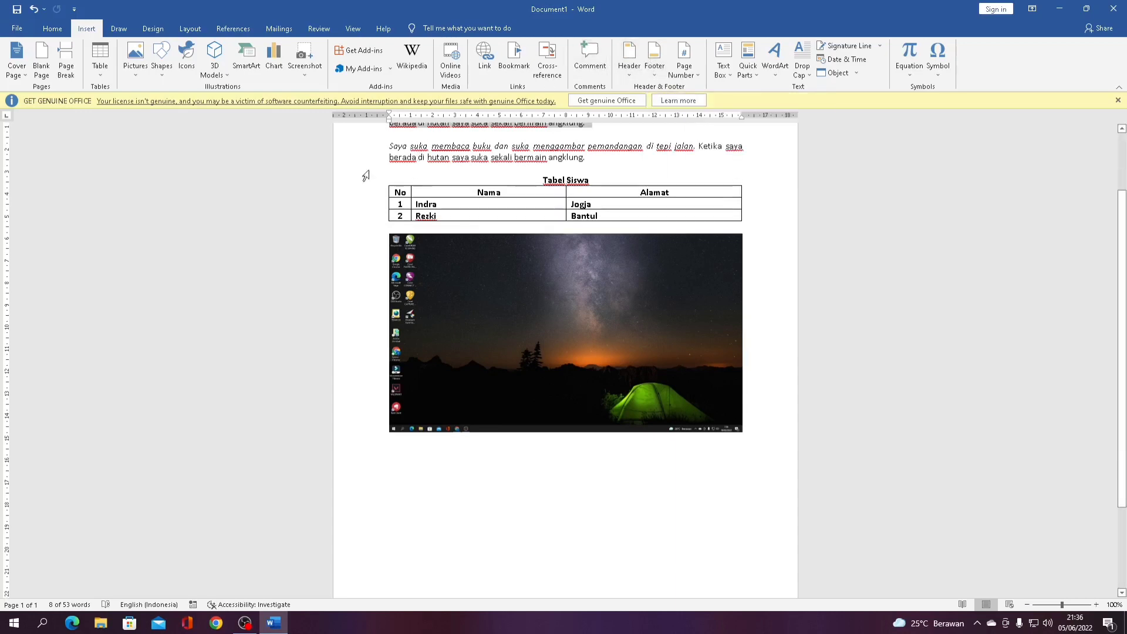
{"action": "left_click", "coordinate": [170, 83]}
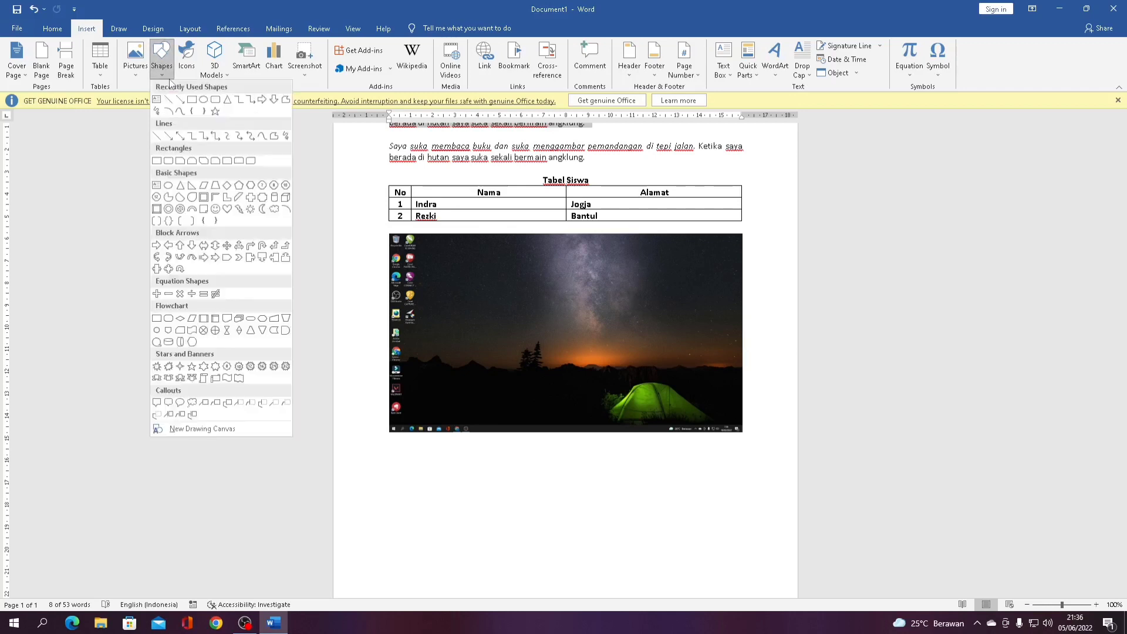
{"action": "left_click", "coordinate": [196, 100]}
{"action": "scroll", "coordinate": [358, 289], "scroll_direction": "down", "scroll_amount": 4}
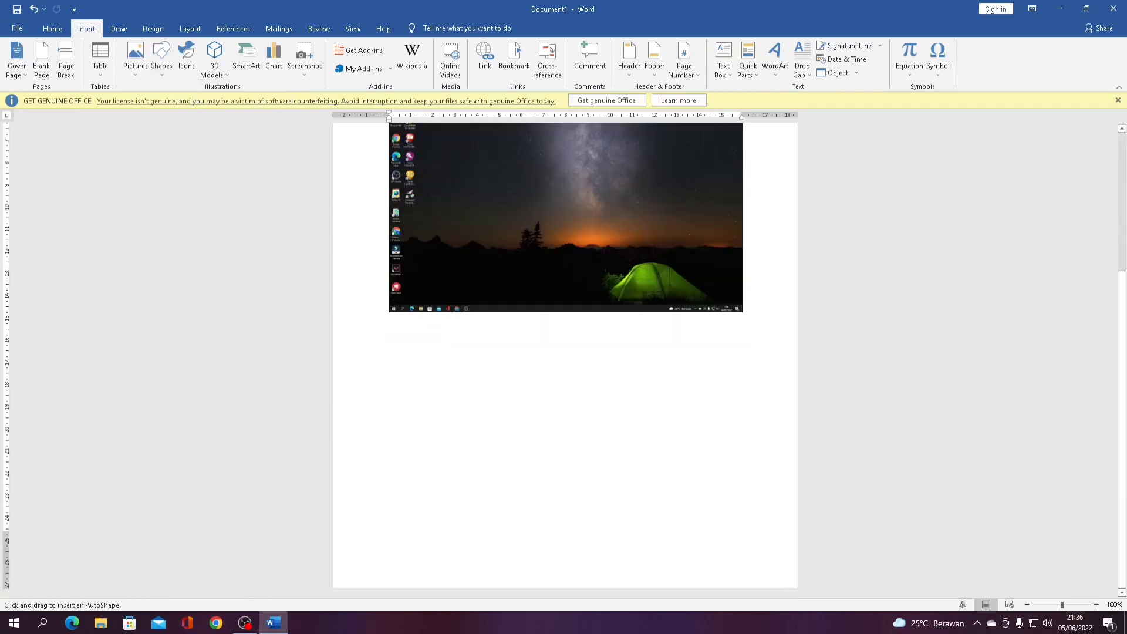
{"action": "left_click_drag", "start_coordinate": [392, 339], "coordinate": [745, 486]}
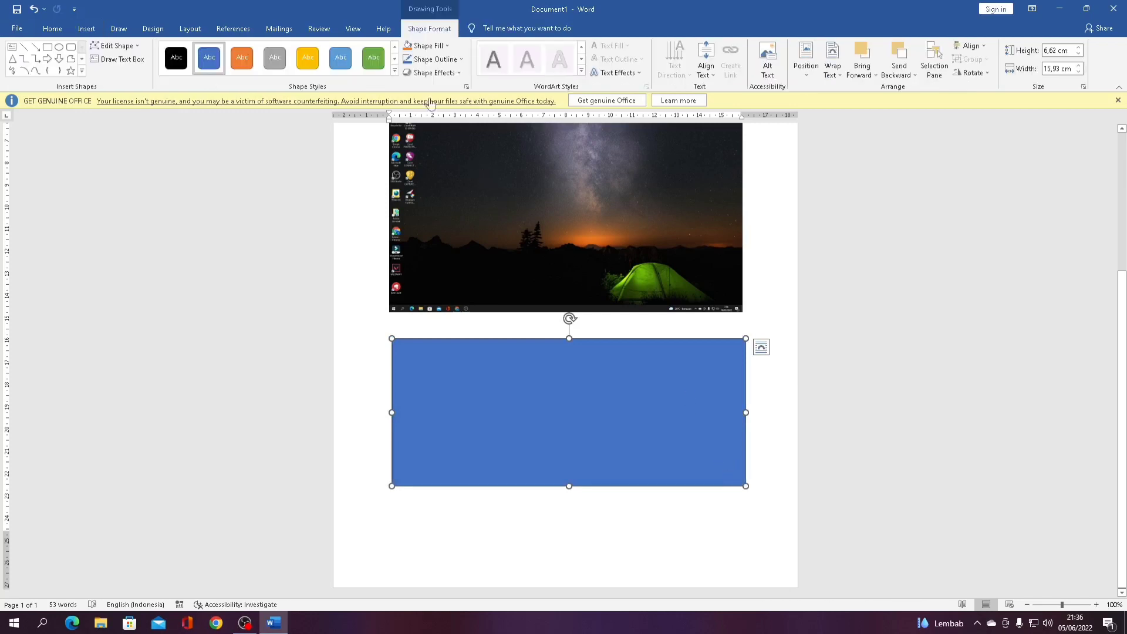
{"action": "left_click", "coordinate": [396, 70]}
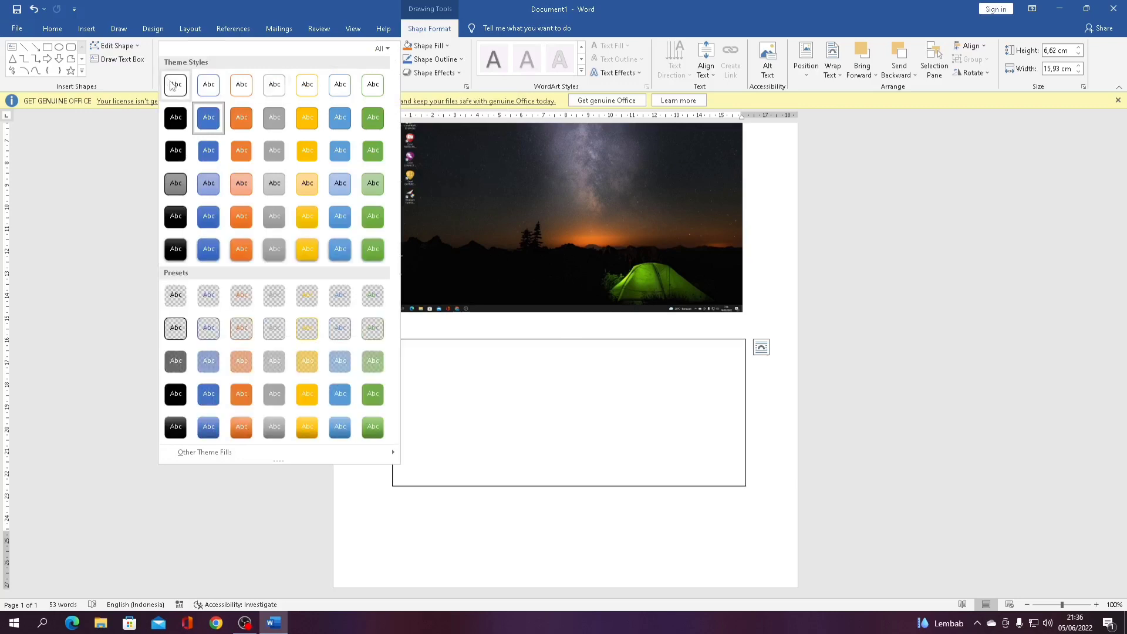
{"action": "left_click", "coordinate": [170, 83]}
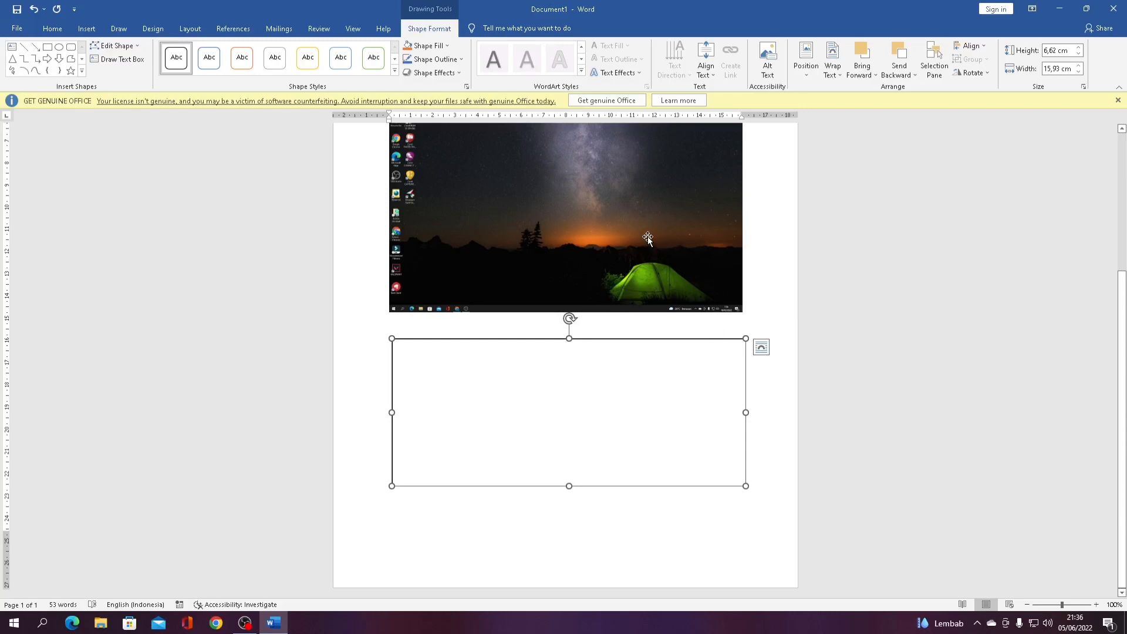
Add blank lines so the picture and rectangle move onto page 2
{"action": "left_click", "coordinate": [462, 503]}
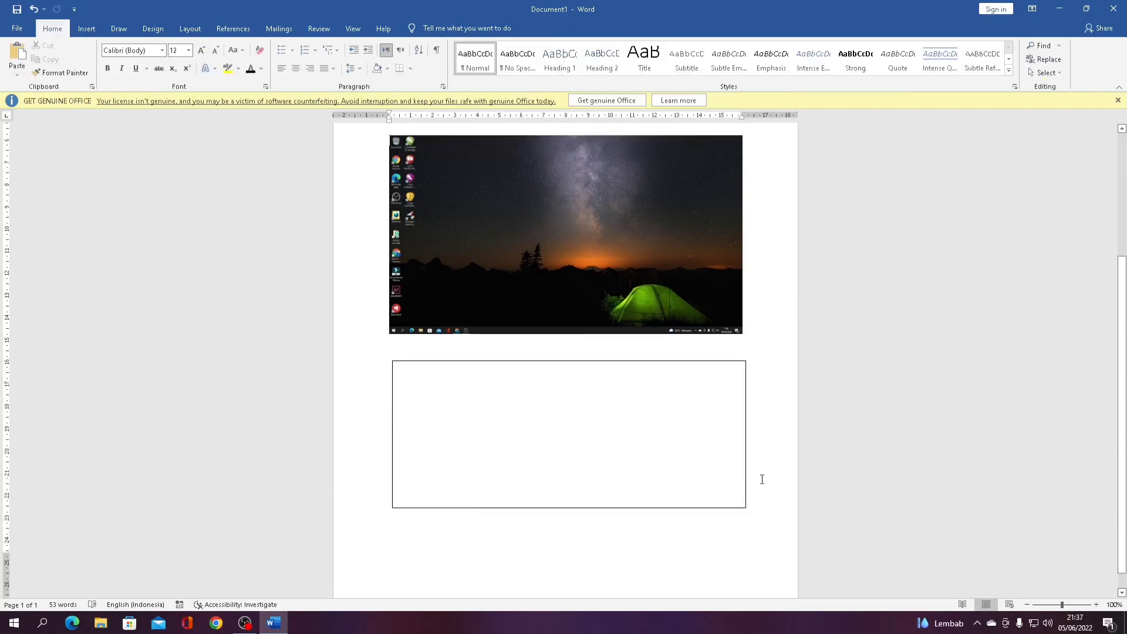
{"action": "scroll", "coordinate": [669, 496], "scroll_direction": "down", "scroll_amount": 1}
{"action": "key", "text": "Return"}
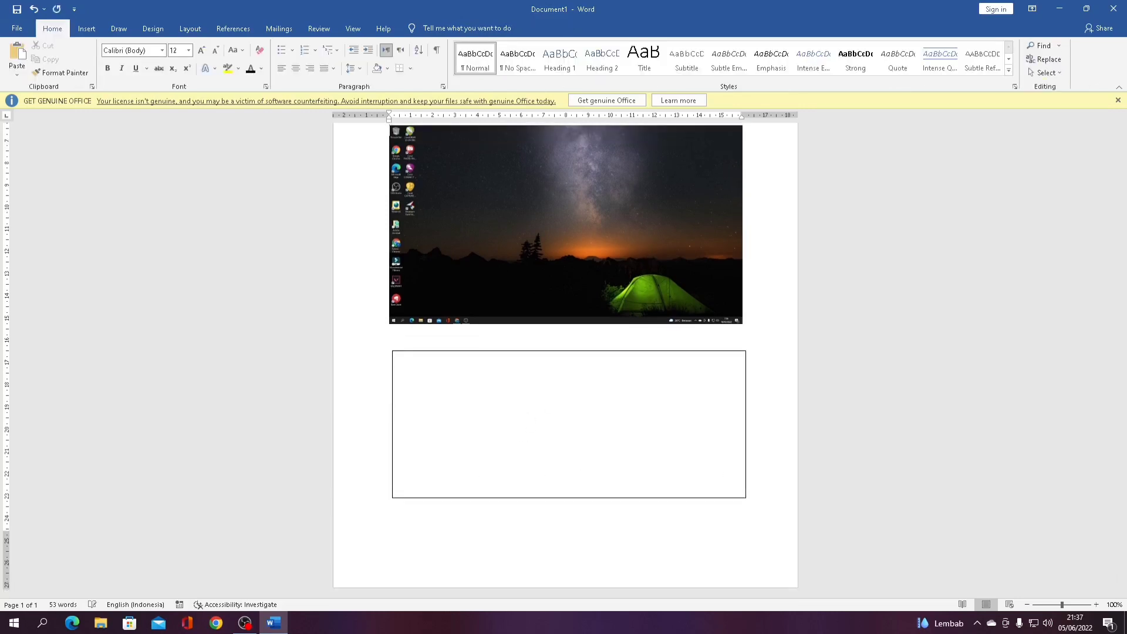
{"action": "key", "text": "Return"}
{"action": "key", "text": "Return"}
{"action": "key", "text": "Return"}
{"action": "key", "text": "Return"}
{"action": "key", "text": "Return"}
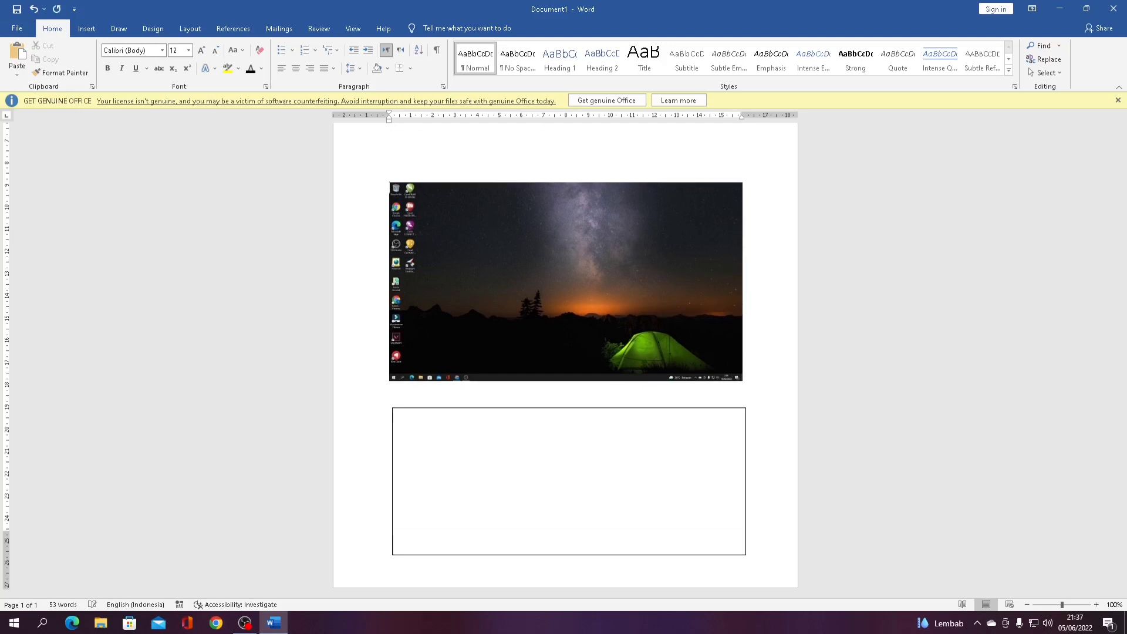
{"action": "key", "text": "Return"}
{"action": "key", "text": "Return"}
{"action": "key", "text": "Return"}
{"action": "key", "text": "Return"}
{"action": "key", "text": "Return"}
{"action": "key", "text": "Return"}
{"action": "key", "text": "Return"}
{"action": "key", "text": "Return"}
{"action": "key", "text": "Return"}
{"action": "key", "text": "Return"}
{"action": "key", "text": "Return"}
{"action": "key", "text": "Return"}
{"action": "key", "text": "Return"}
{"action": "key", "text": "Return"}
{"action": "key", "text": "Return"}
{"action": "key", "text": "Return"}
{"action": "key", "text": "Return"}
{"action": "key", "text": "Return"}
{"action": "key", "text": "Return"}
{"action": "key", "text": "Return"}
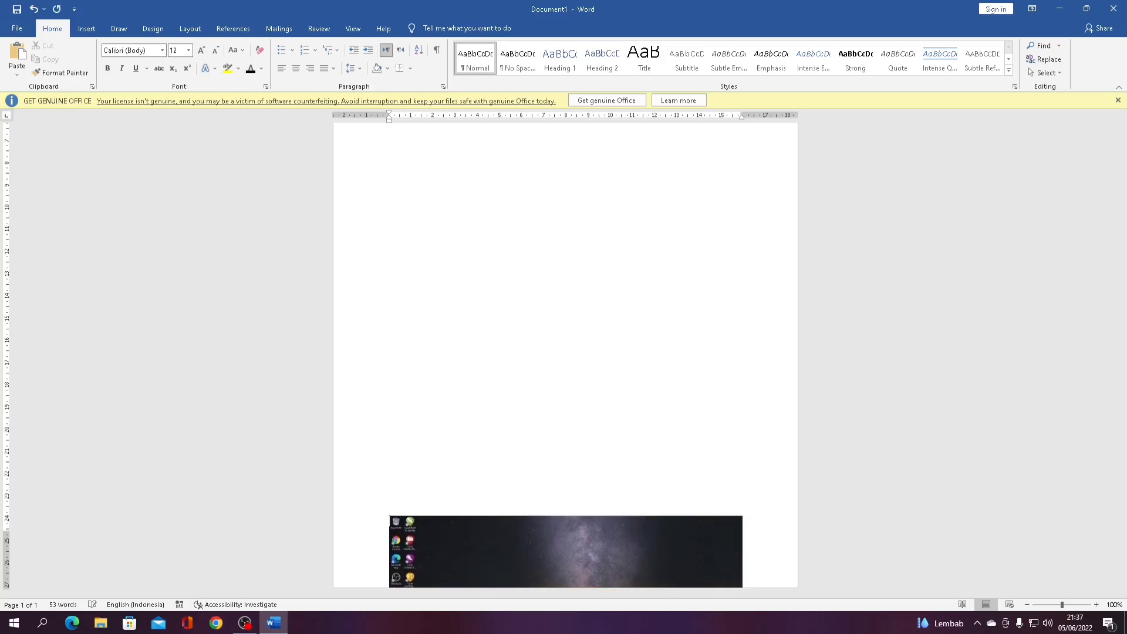
{"action": "key", "text": "Return"}
{"action": "key", "text": "Return"}
{"action": "key", "text": "Return"}
{"action": "scroll", "coordinate": [563, 481], "scroll_direction": "up", "scroll_amount": 6}
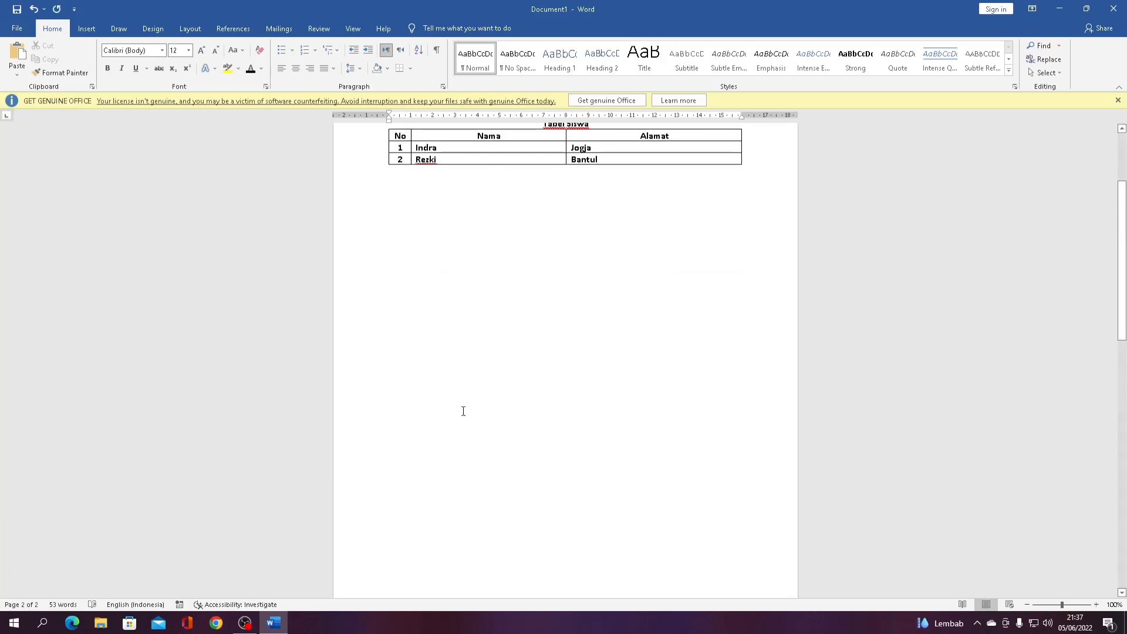
{"action": "left_click", "coordinate": [92, 34]}
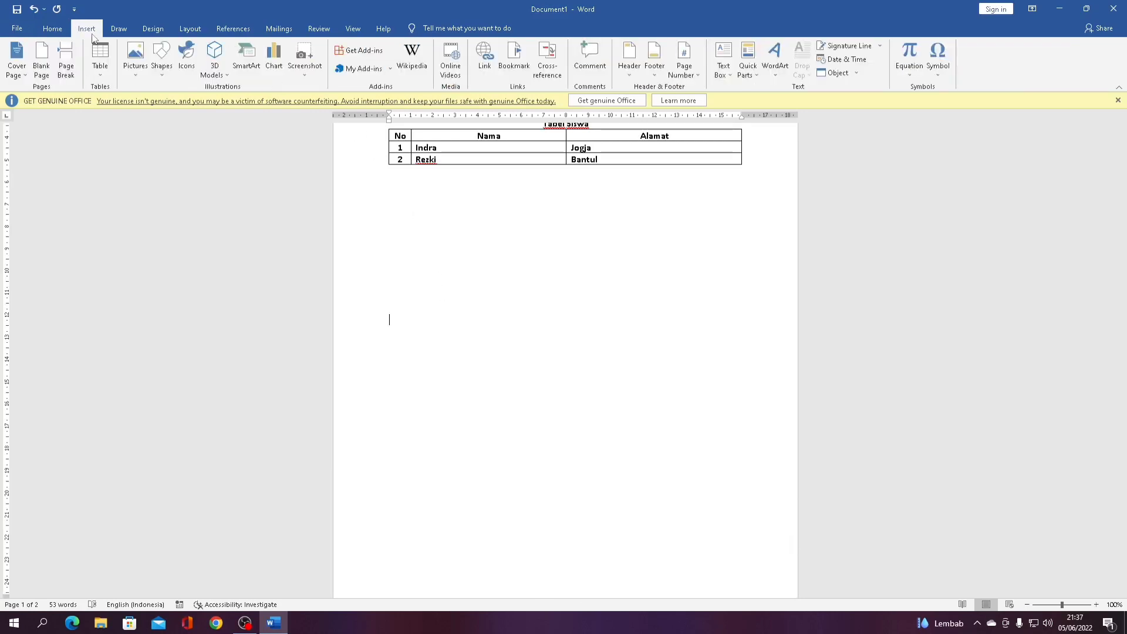
{"action": "left_click", "coordinate": [265, 63]}
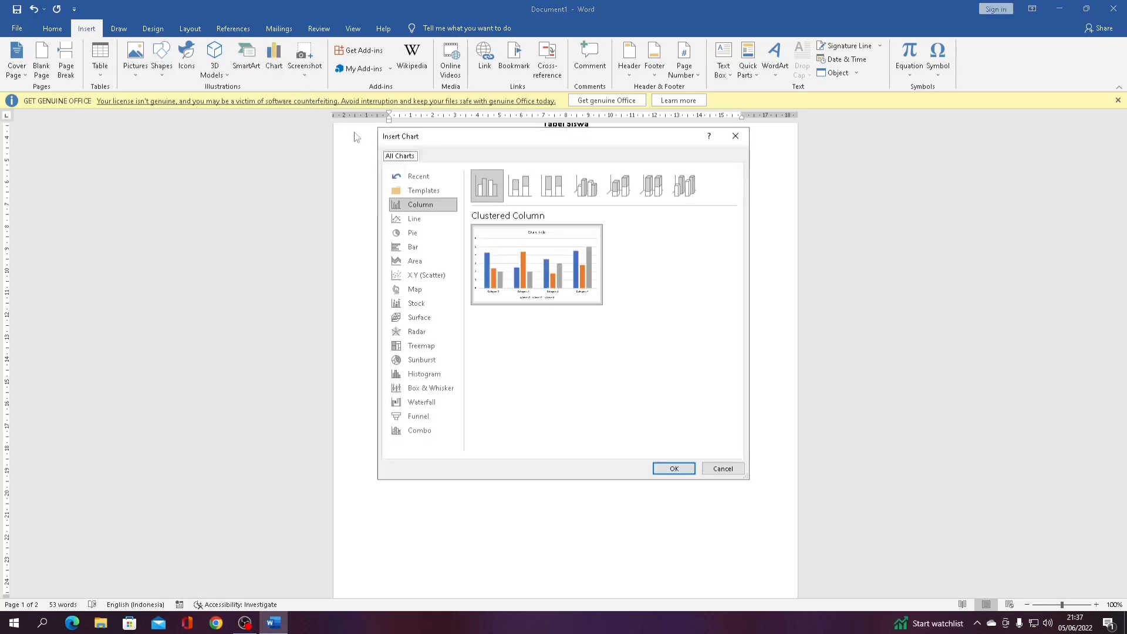
{"action": "left_click", "coordinate": [413, 219]}
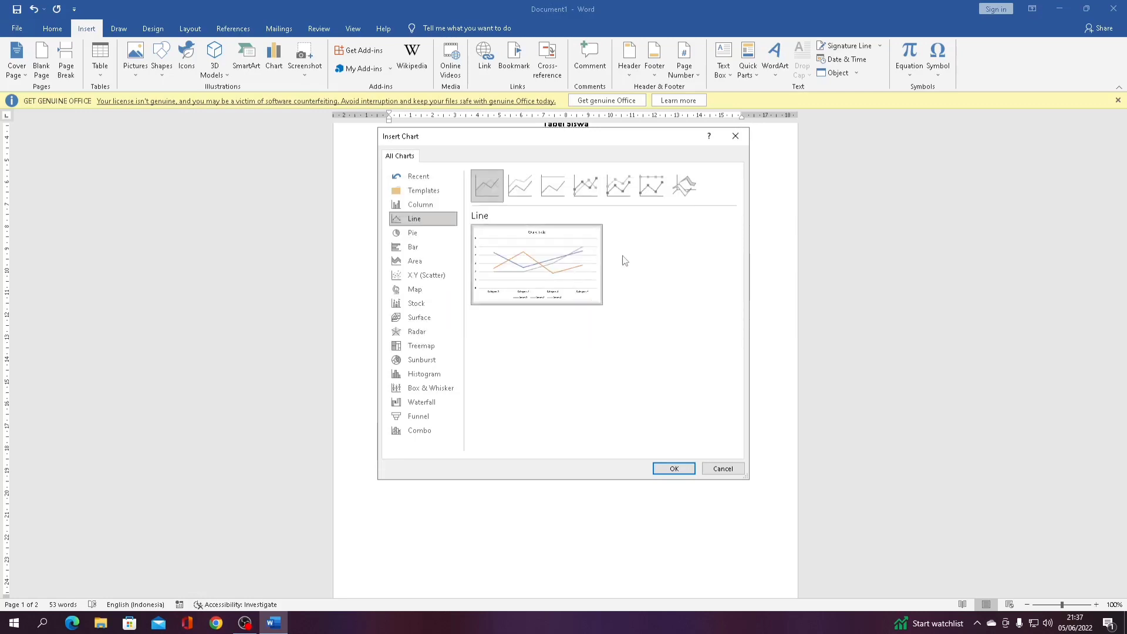
{"action": "left_click", "coordinate": [414, 246]}
{"action": "left_click", "coordinate": [418, 303]}
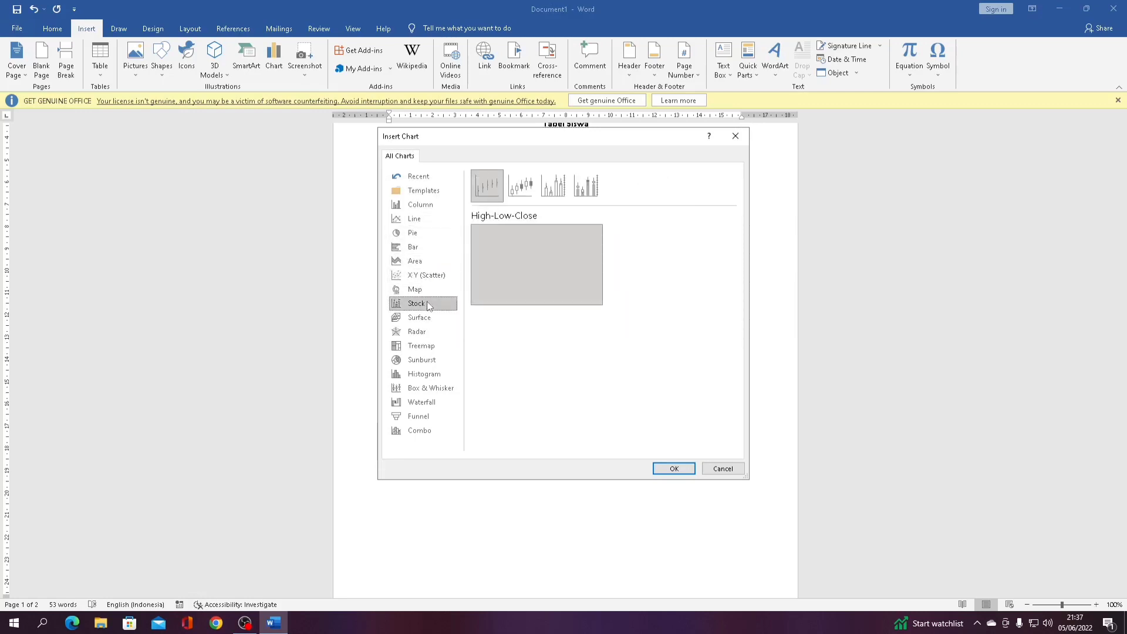
{"action": "left_click", "coordinate": [428, 288]}
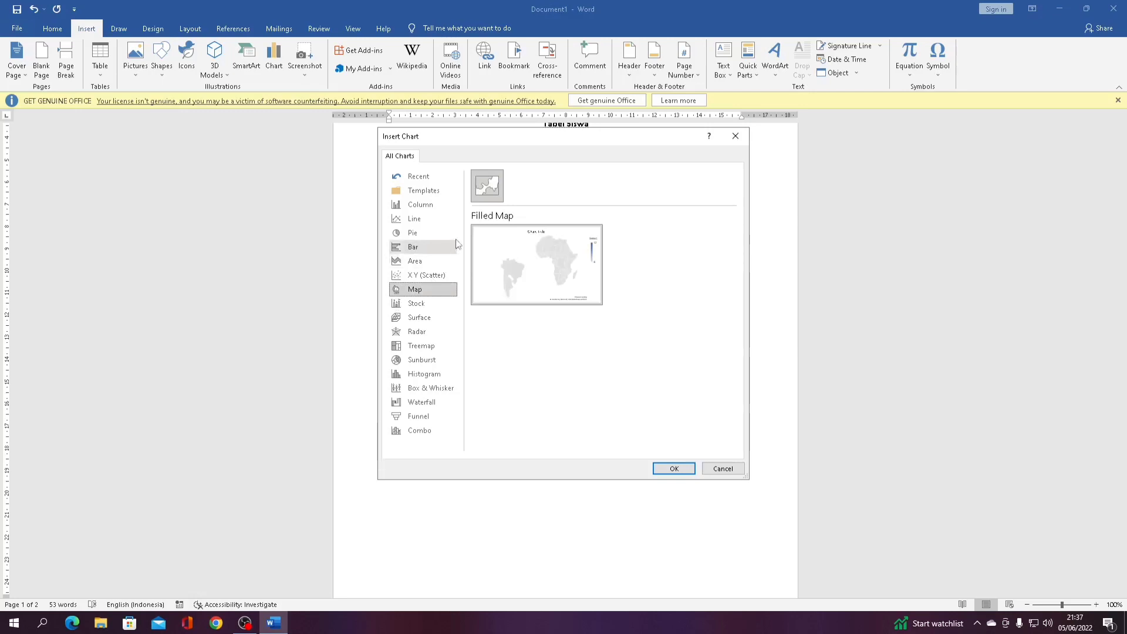
{"action": "left_click", "coordinate": [444, 222]}
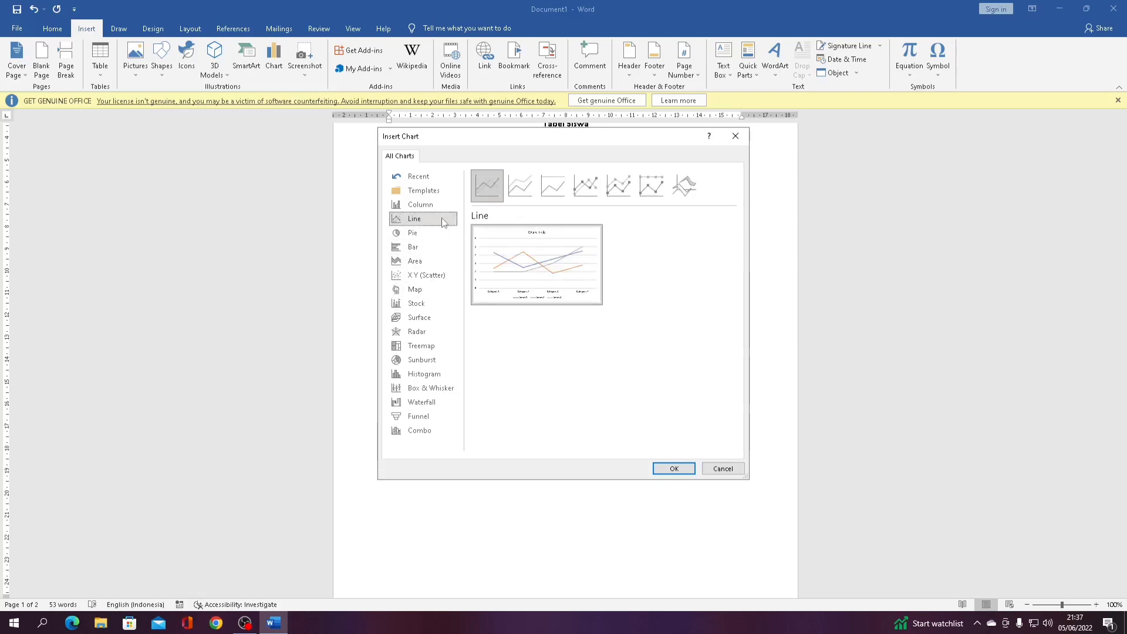
{"action": "left_click", "coordinate": [736, 470]}
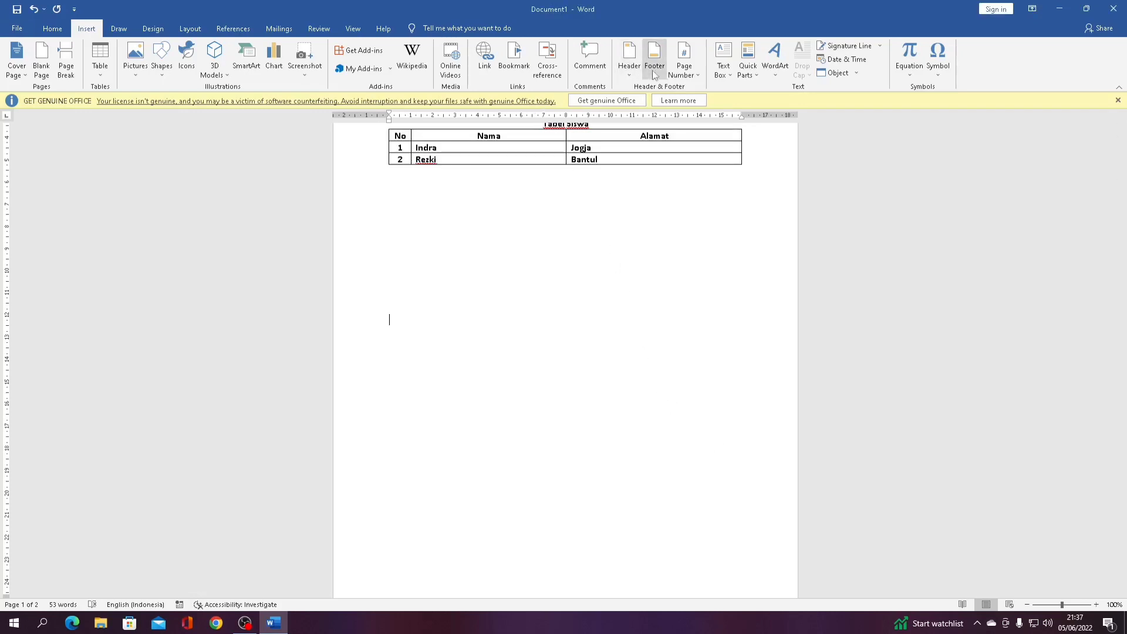
{"action": "scroll", "coordinate": [702, 199], "scroll_direction": "up", "scroll_amount": 5}
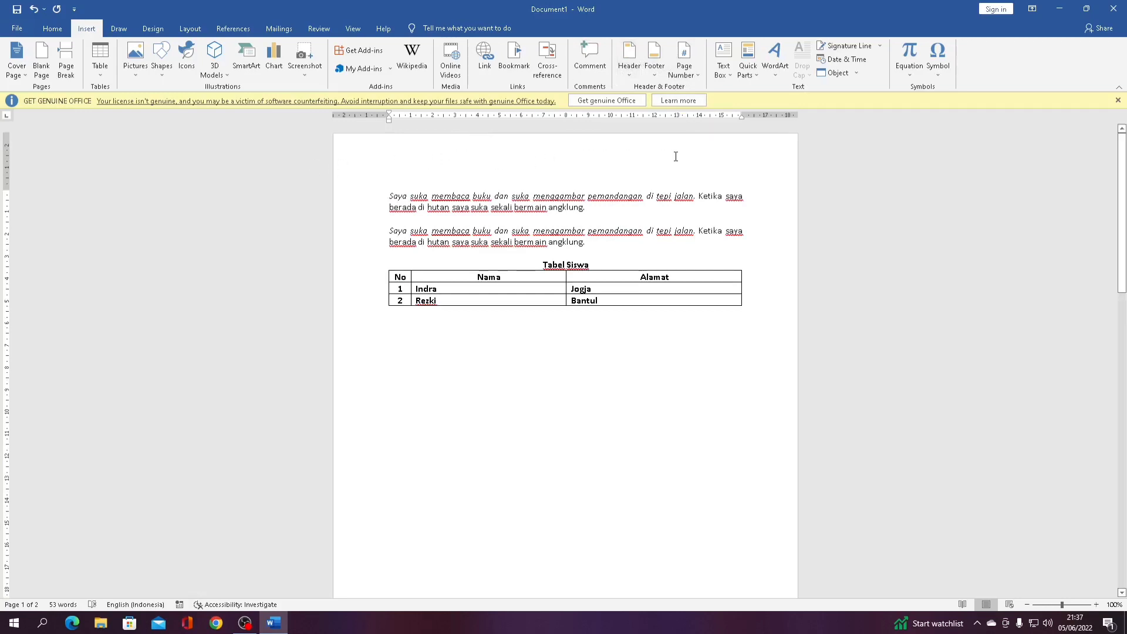
{"action": "left_click", "coordinate": [629, 60]}
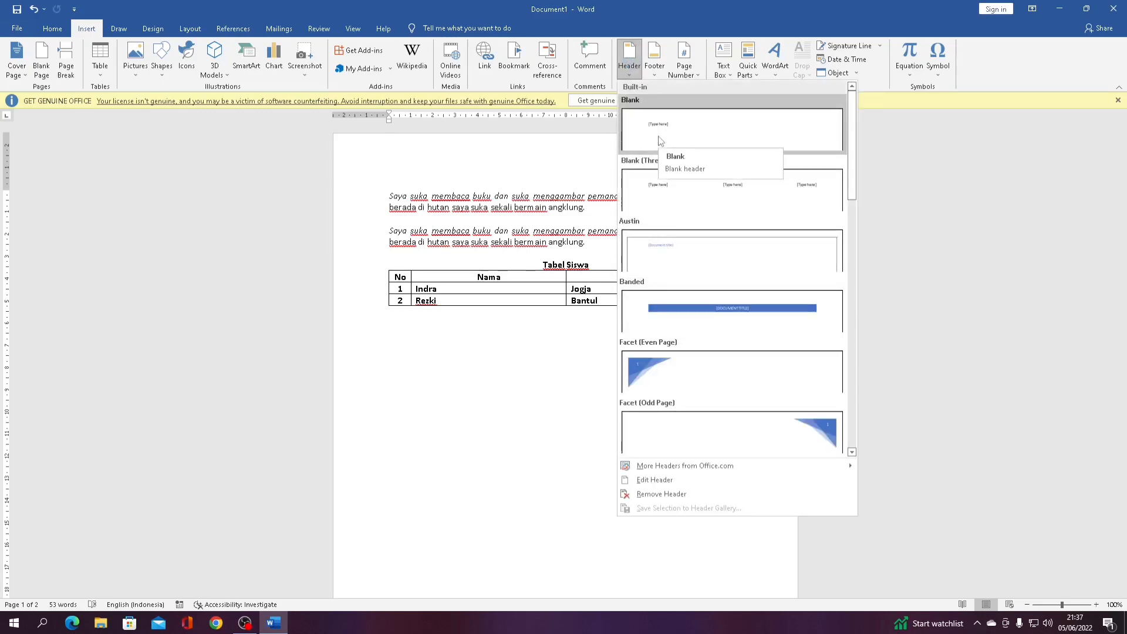
{"action": "scroll", "coordinate": [659, 143], "scroll_direction": "down", "scroll_amount": 3}
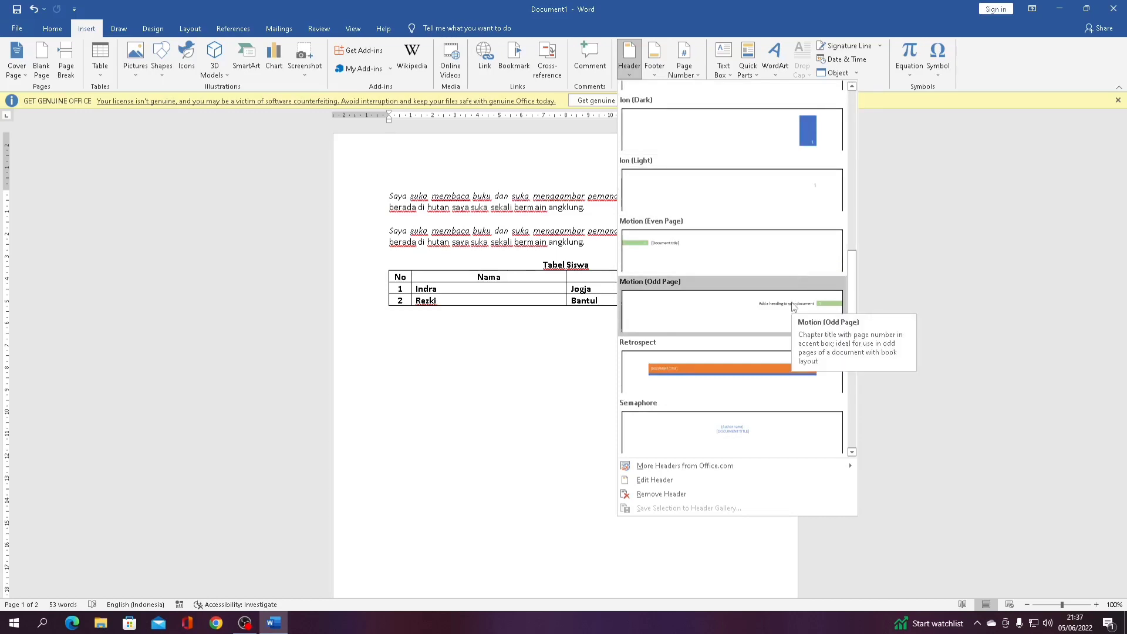
{"action": "left_click", "coordinate": [793, 306]}
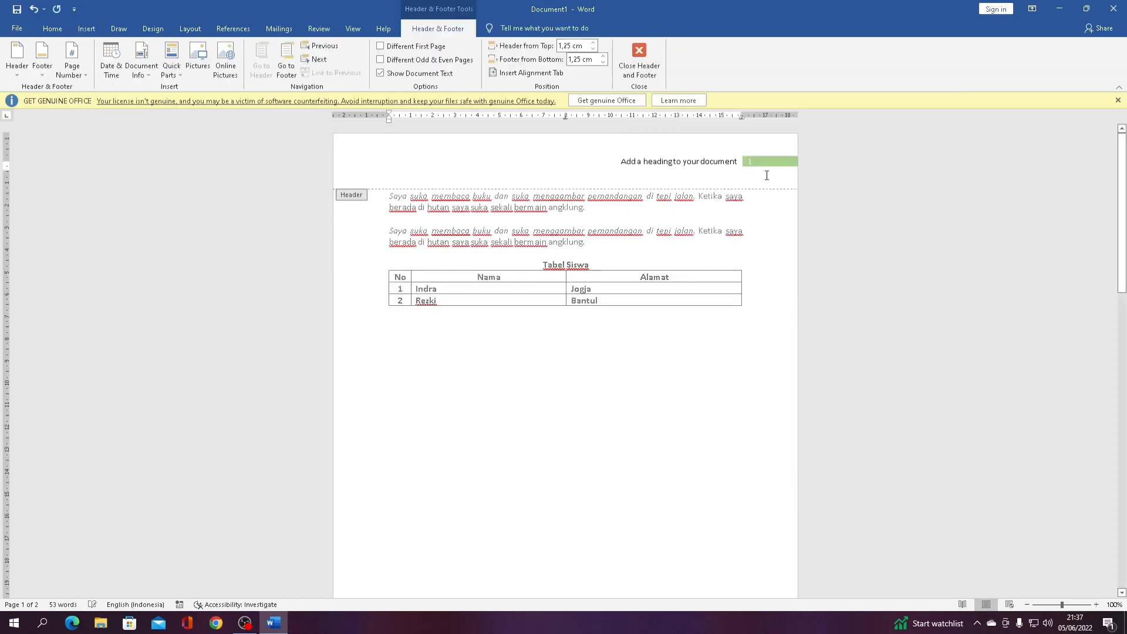
{"action": "left_click", "coordinate": [740, 165]}
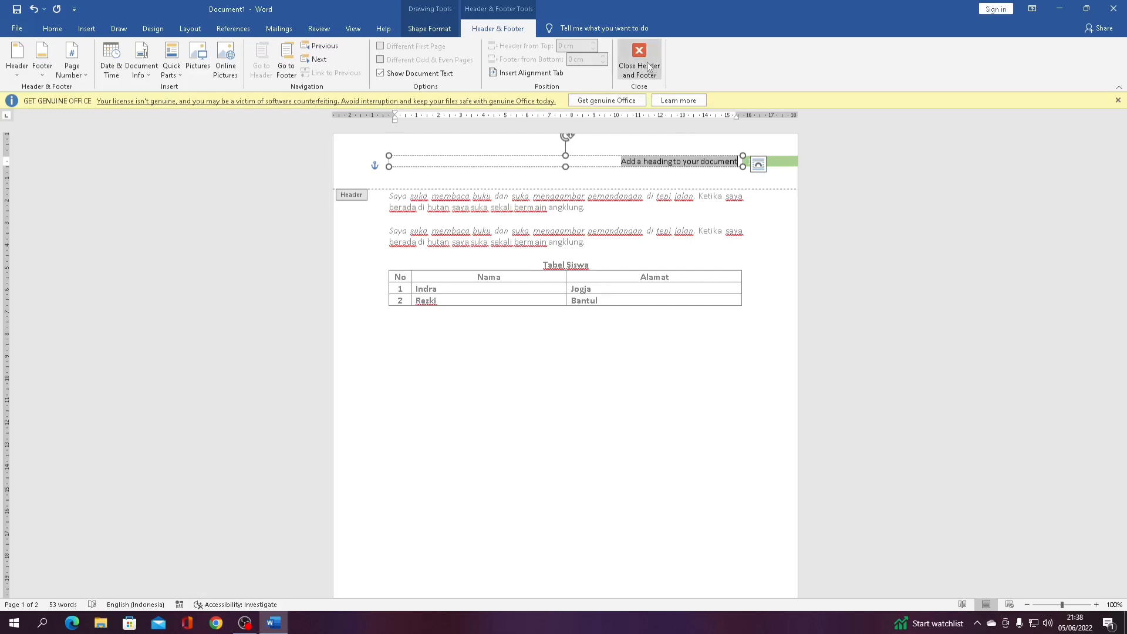
{"action": "left_click", "coordinate": [784, 185]}
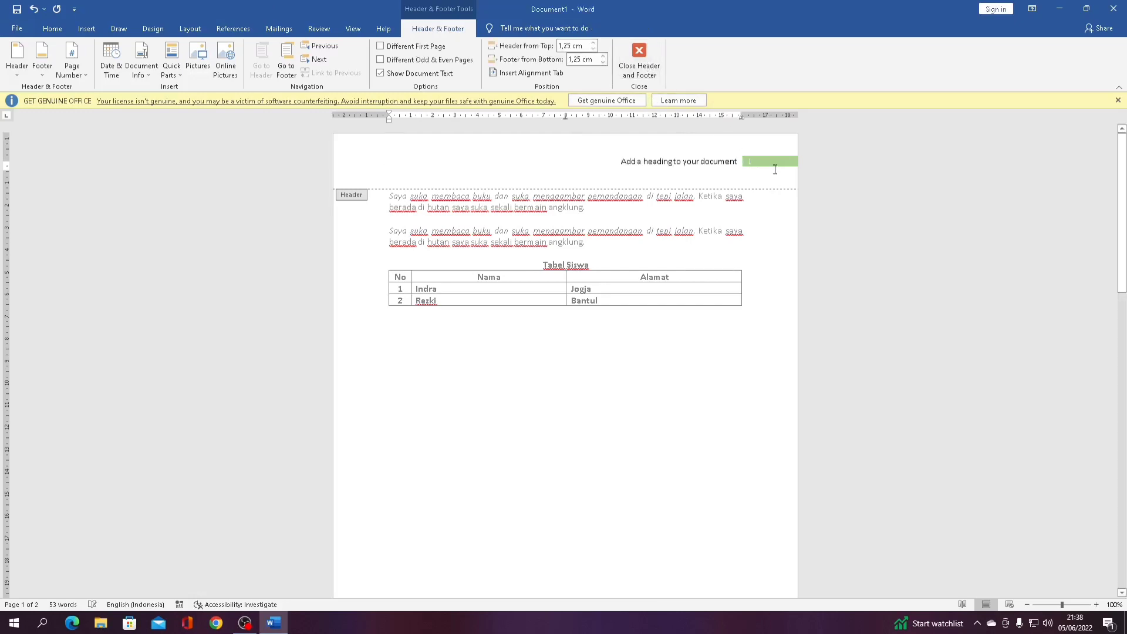
{"action": "left_click", "coordinate": [735, 162]}
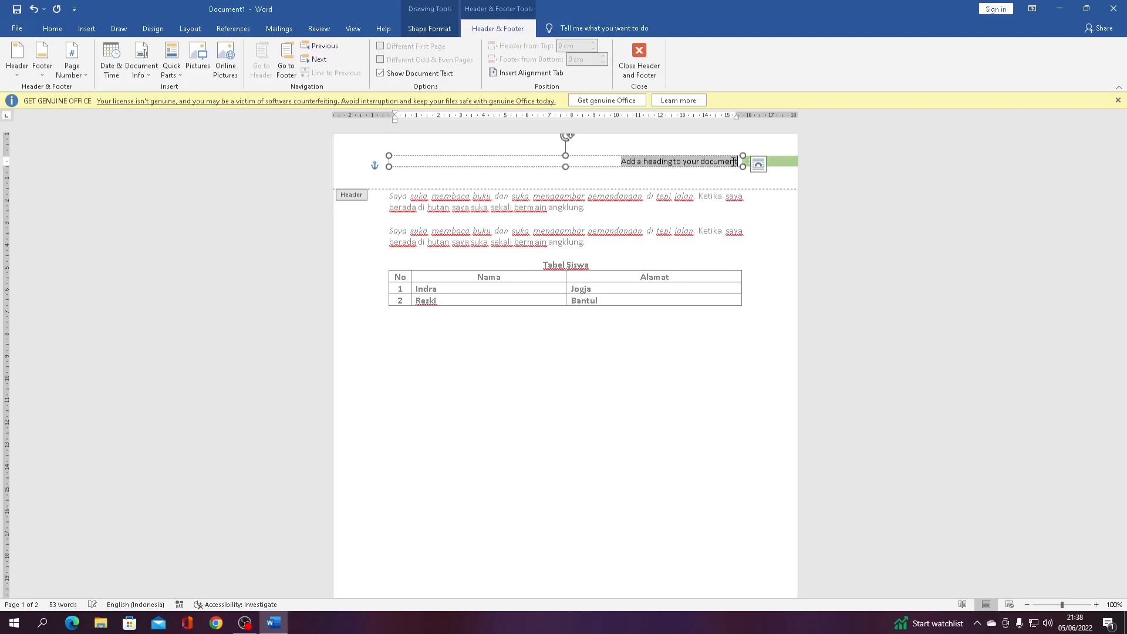
{"action": "left_click", "coordinate": [639, 59]}
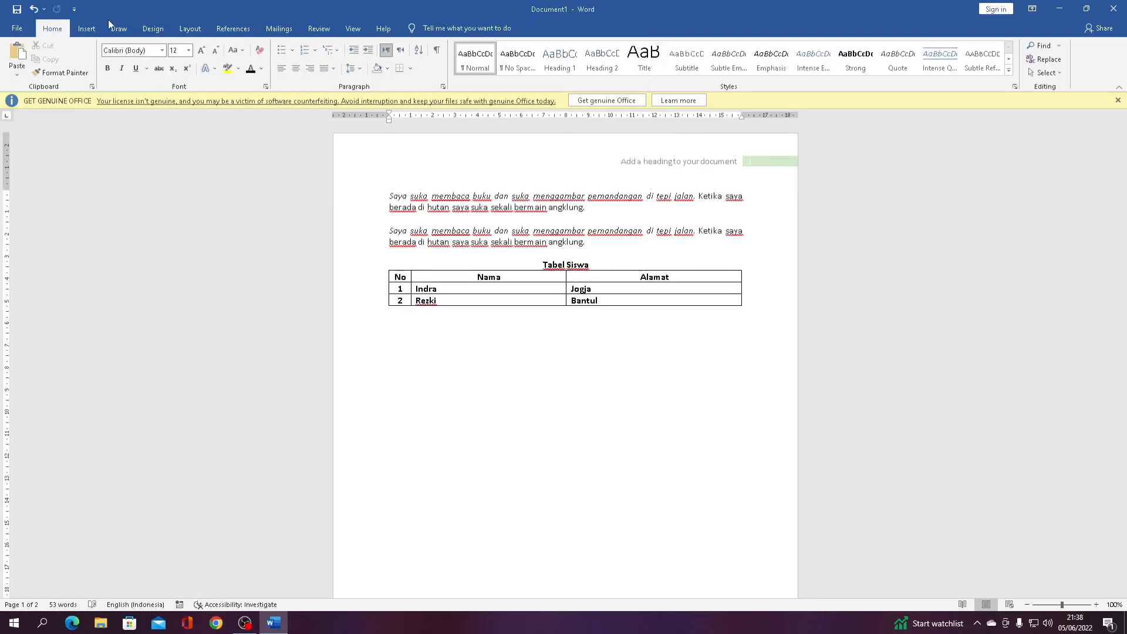
{"action": "left_click", "coordinate": [86, 29]}
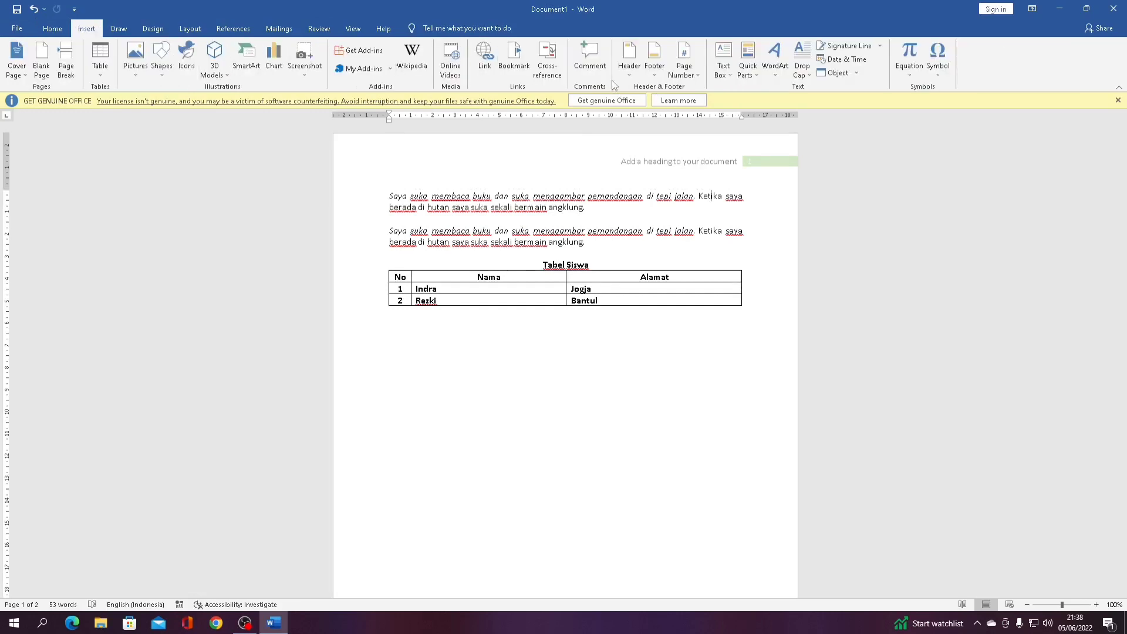
{"action": "left_click", "coordinate": [630, 59]}
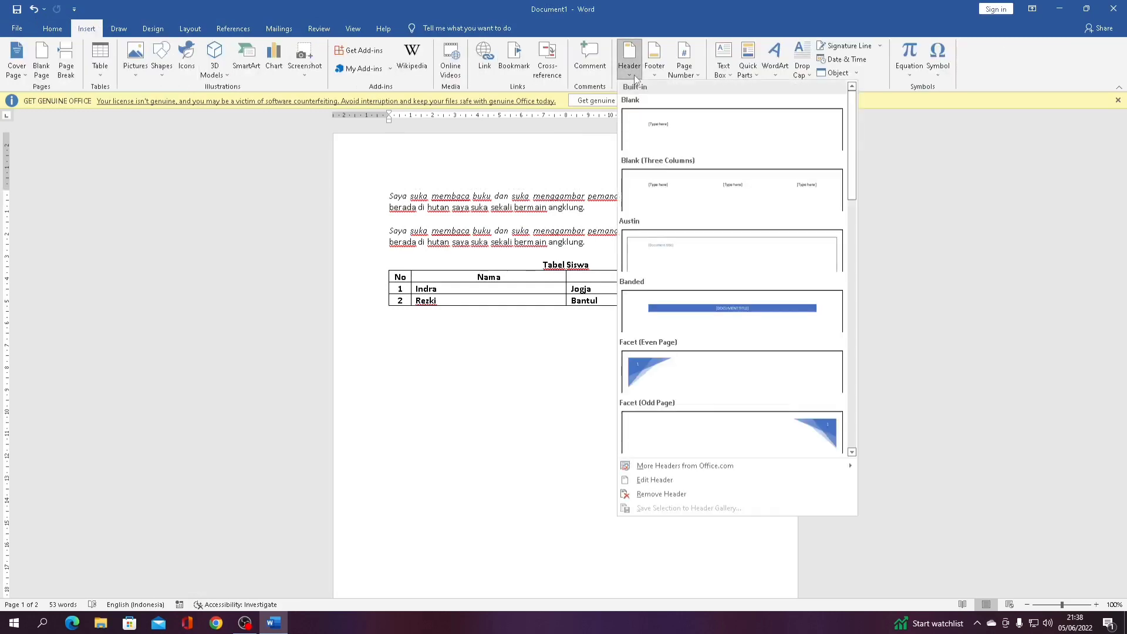
{"action": "left_click", "coordinate": [670, 484]}
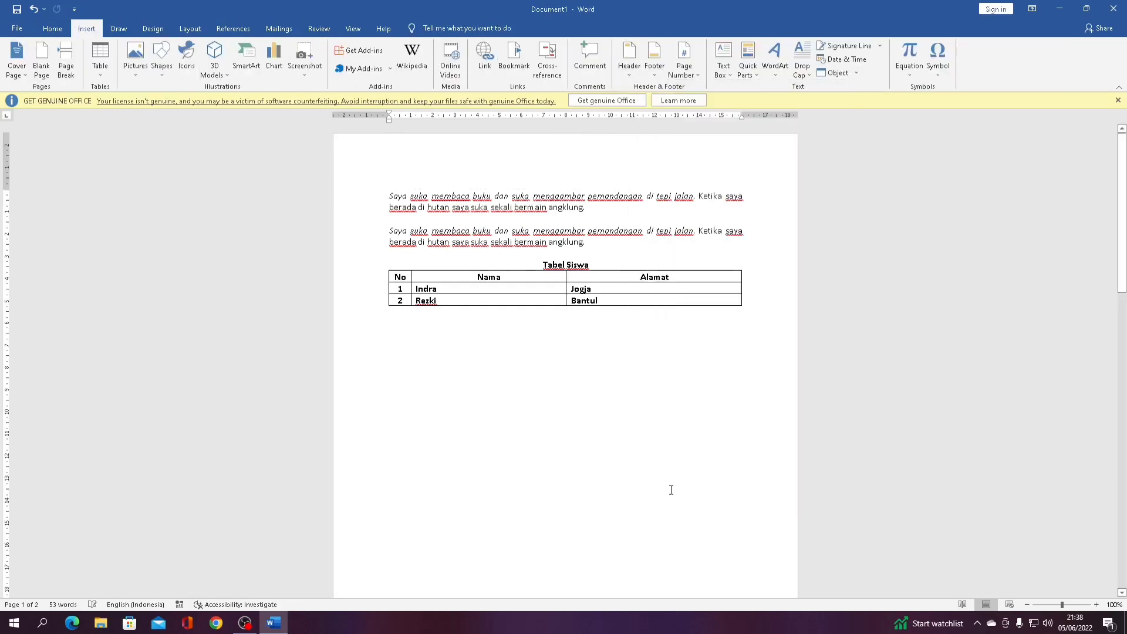
Add a Blank header reading 'Halaman 1' and close header editing
{"action": "left_click", "coordinate": [633, 75]}
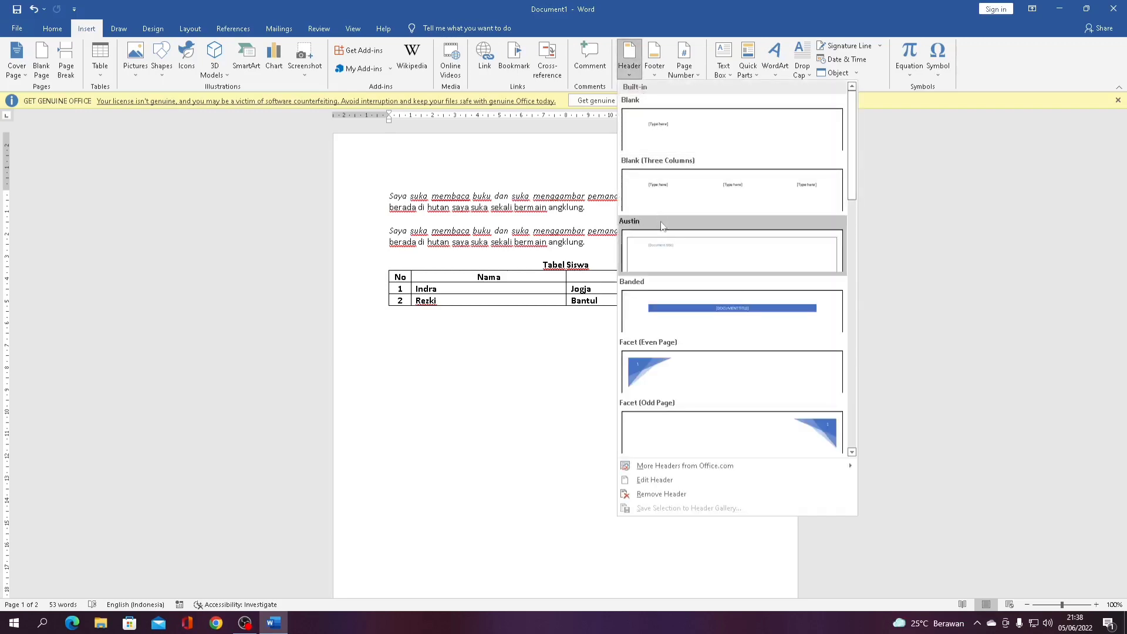
{"action": "left_click", "coordinate": [657, 138]}
{"action": "left_click", "coordinate": [434, 175]}
{"action": "left_click", "coordinate": [428, 168]}
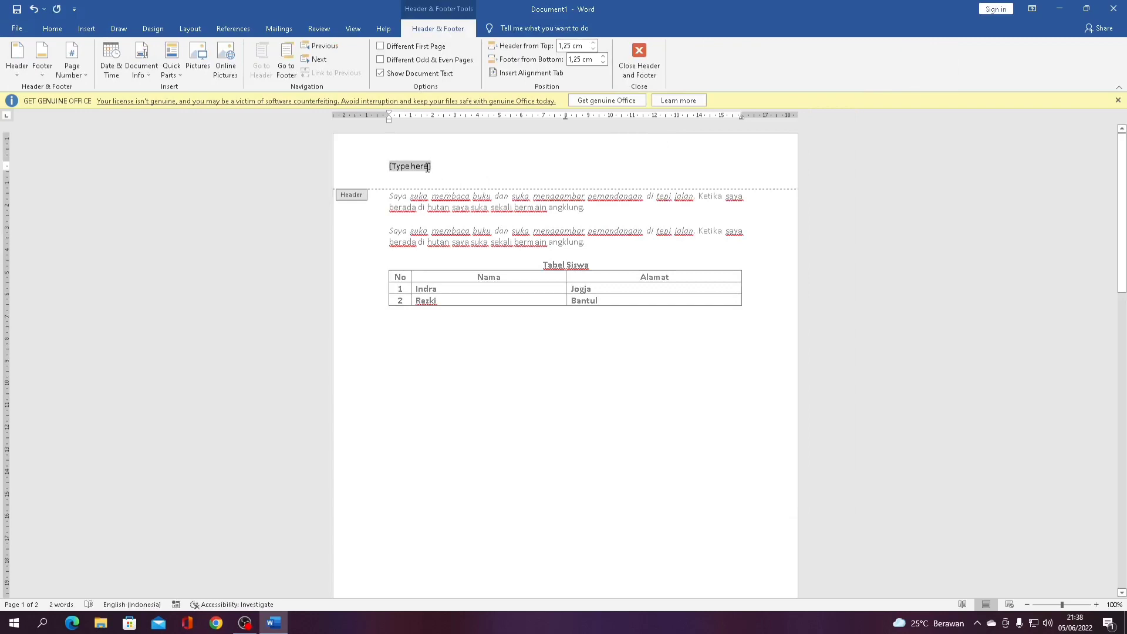
{"action": "type", "text": "asd"}
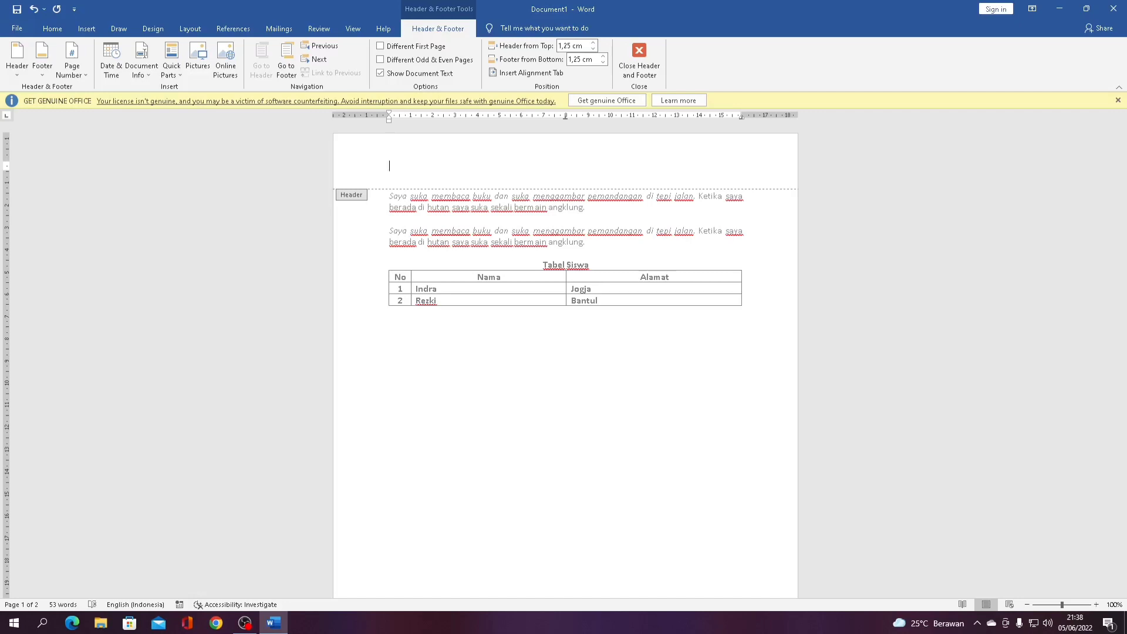
{"action": "type", "text": "alaman 1"}
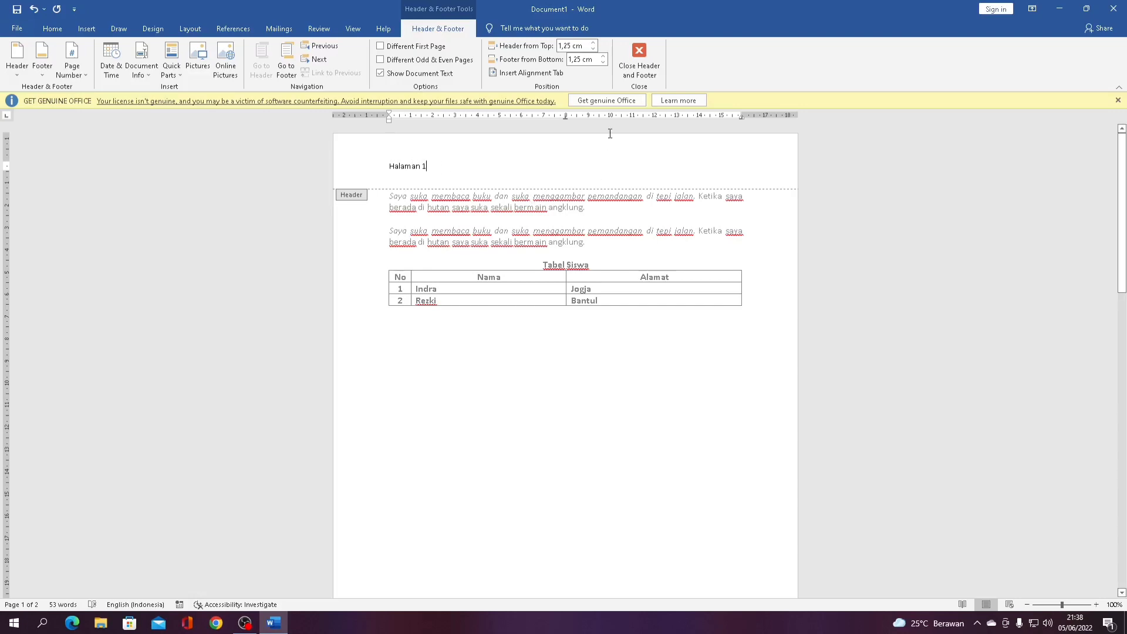
{"action": "left_click", "coordinate": [640, 56]}
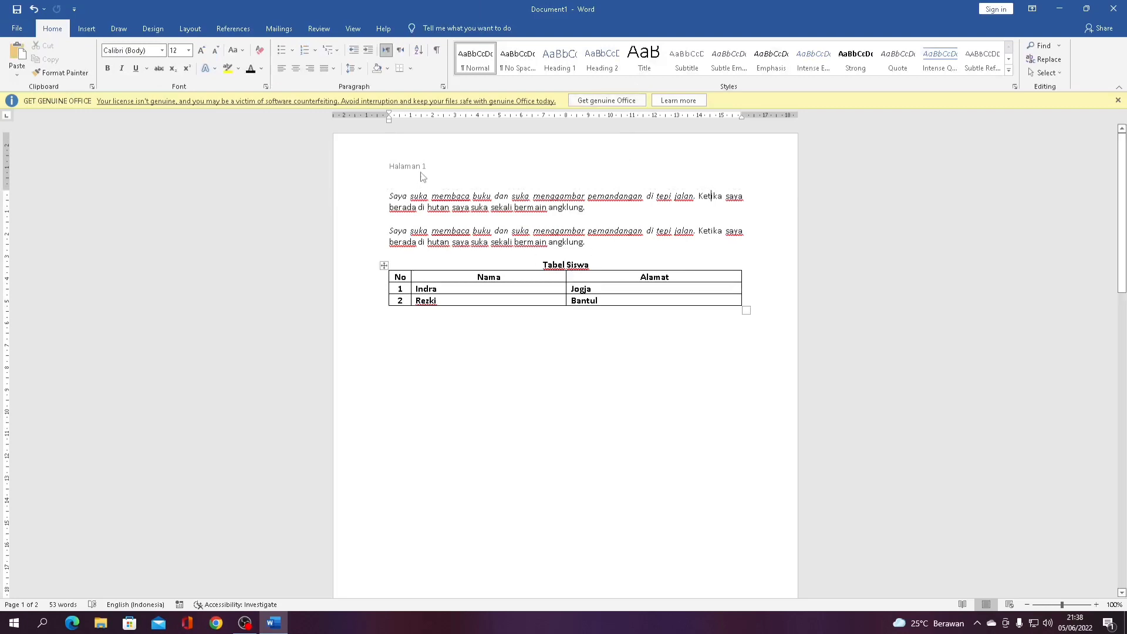
Change the header text from 'Halaman 1' to 'Cerita Tentang Kita' and close the header
{"action": "scroll", "coordinate": [423, 176], "scroll_direction": "down", "scroll_amount": 10}
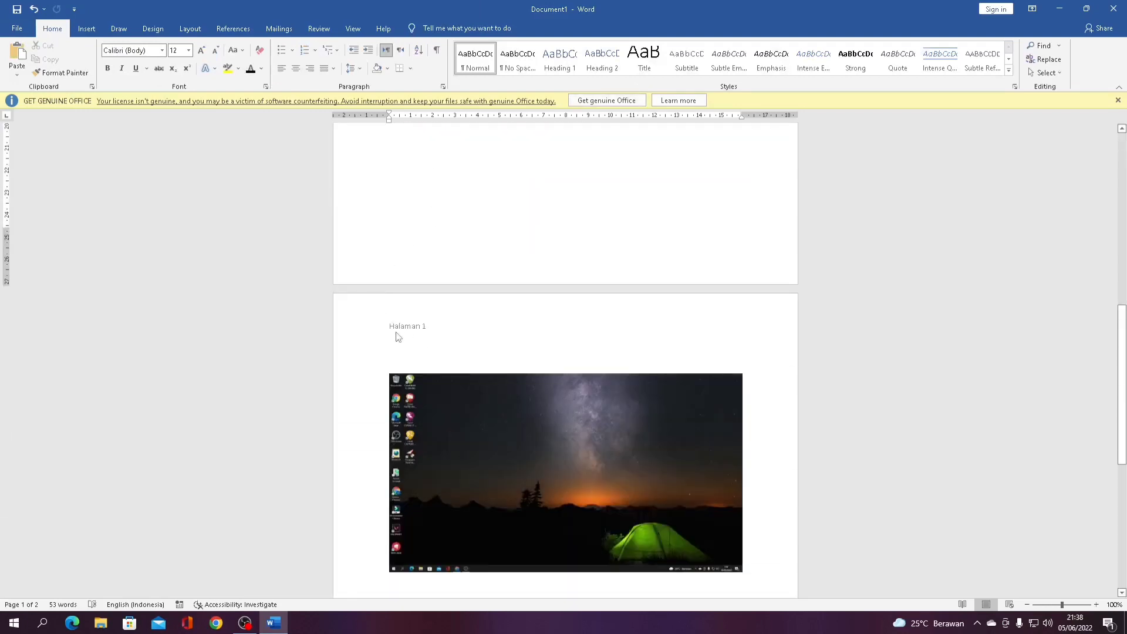
{"action": "scroll", "coordinate": [446, 335], "scroll_direction": "down", "scroll_amount": 3}
{"action": "scroll", "coordinate": [448, 327], "scroll_direction": "up", "scroll_amount": 10}
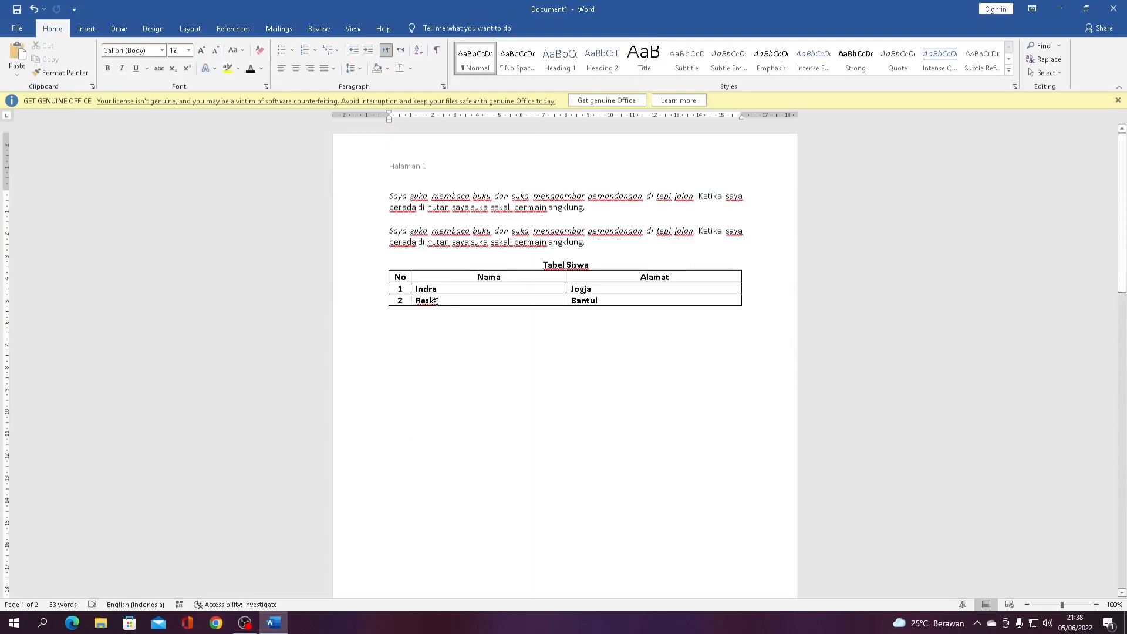
{"action": "left_click", "coordinate": [432, 174]}
{"action": "double_click", "coordinate": [423, 168]}
{"action": "key", "text": "BackSpace"}
{"action": "key", "text": "BackSpace"}
{"action": "key", "text": "BackSpace"}
{"action": "key", "text": "BackSpace"}
{"action": "key", "text": "BackSpace"}
{"action": "key", "text": "BackSpace"}
{"action": "key", "text": "BackSpace"}
{"action": "key", "text": "BackSpace"}
{"action": "key", "text": "BackSpace"}
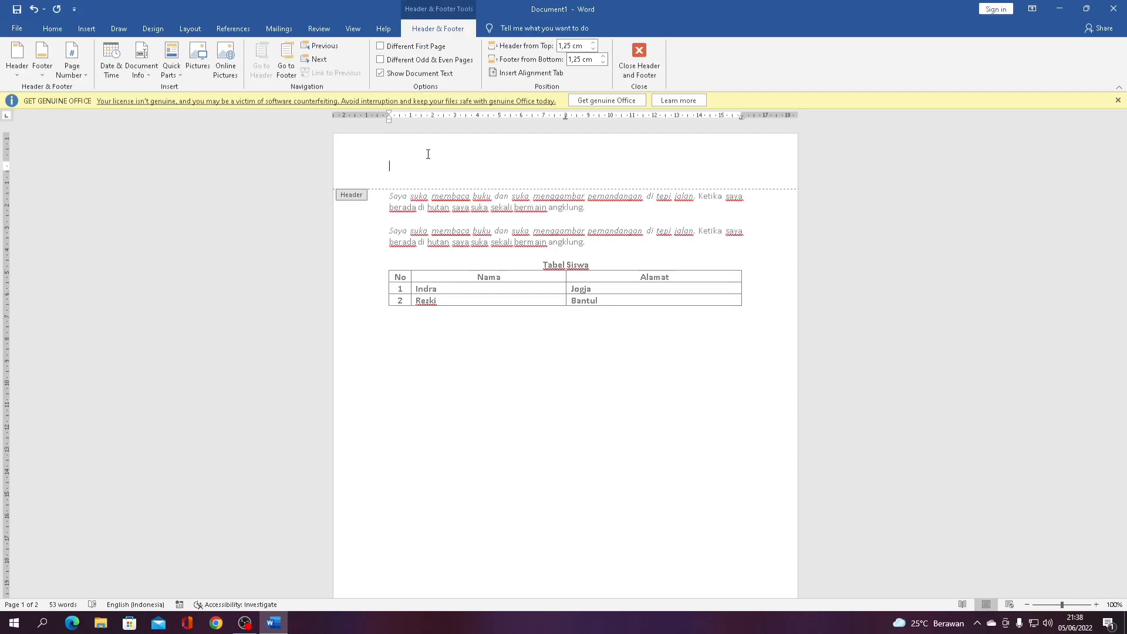
{"action": "type", "text": "Cerita Tentang Kita"}
{"action": "left_click", "coordinate": [640, 58]}
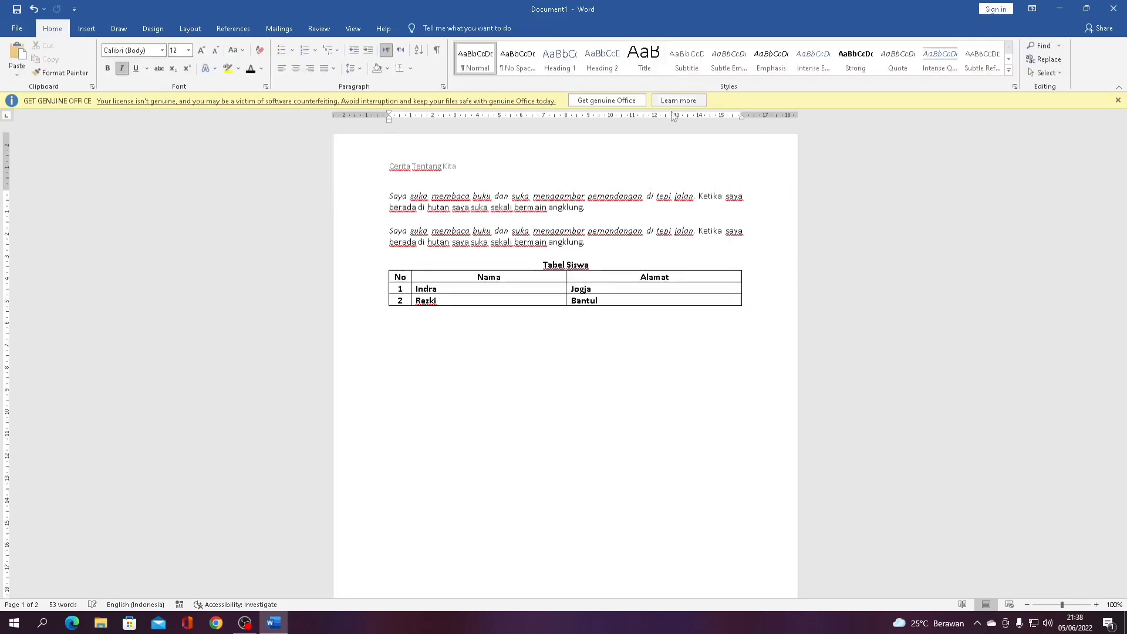
{"action": "scroll", "coordinate": [445, 157], "scroll_direction": "down", "scroll_amount": 2}
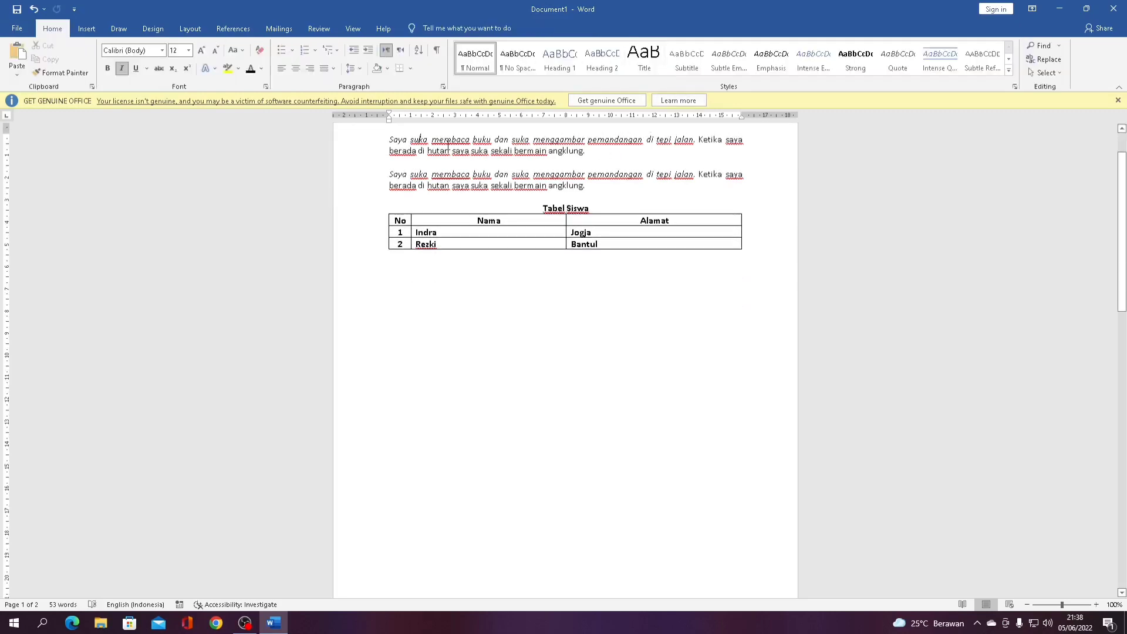
Add a Blank footer reading 'Jangan Menyerah' and close footer editing
{"action": "left_click", "coordinate": [96, 30]}
{"action": "scroll", "coordinate": [633, 167], "scroll_direction": "down", "scroll_amount": 1}
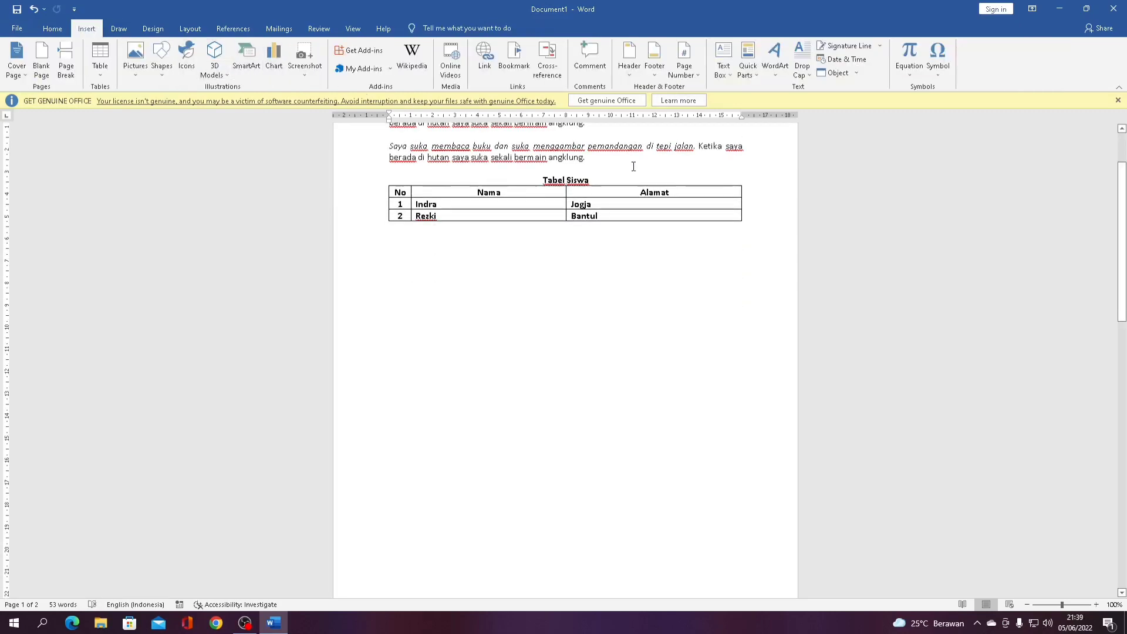
{"action": "left_click", "coordinate": [654, 74]}
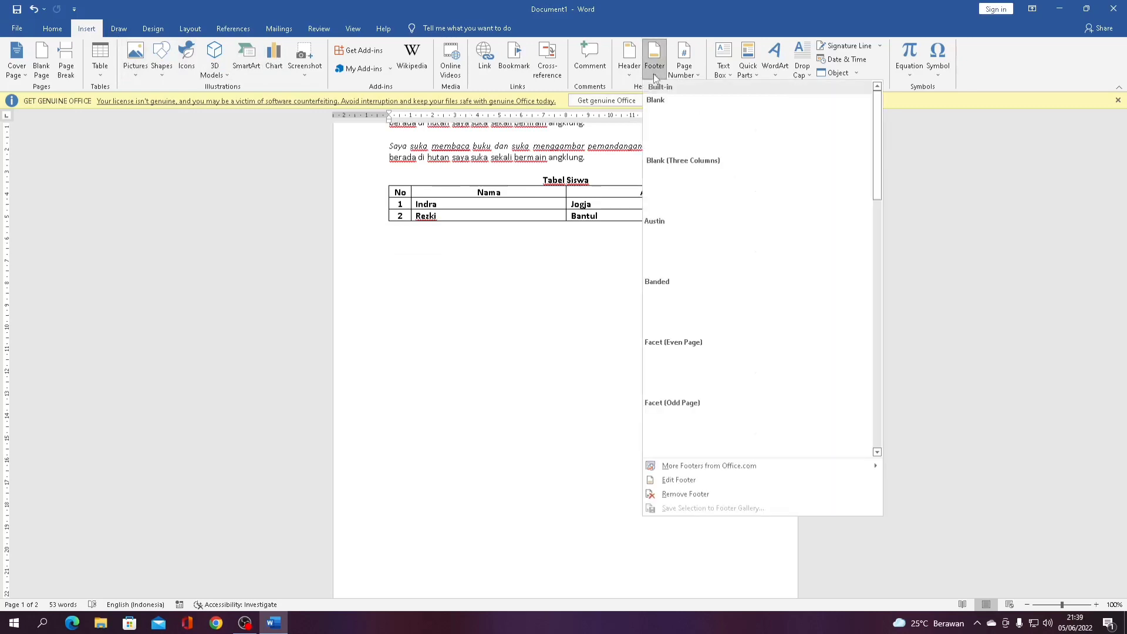
{"action": "left_click", "coordinate": [675, 142]}
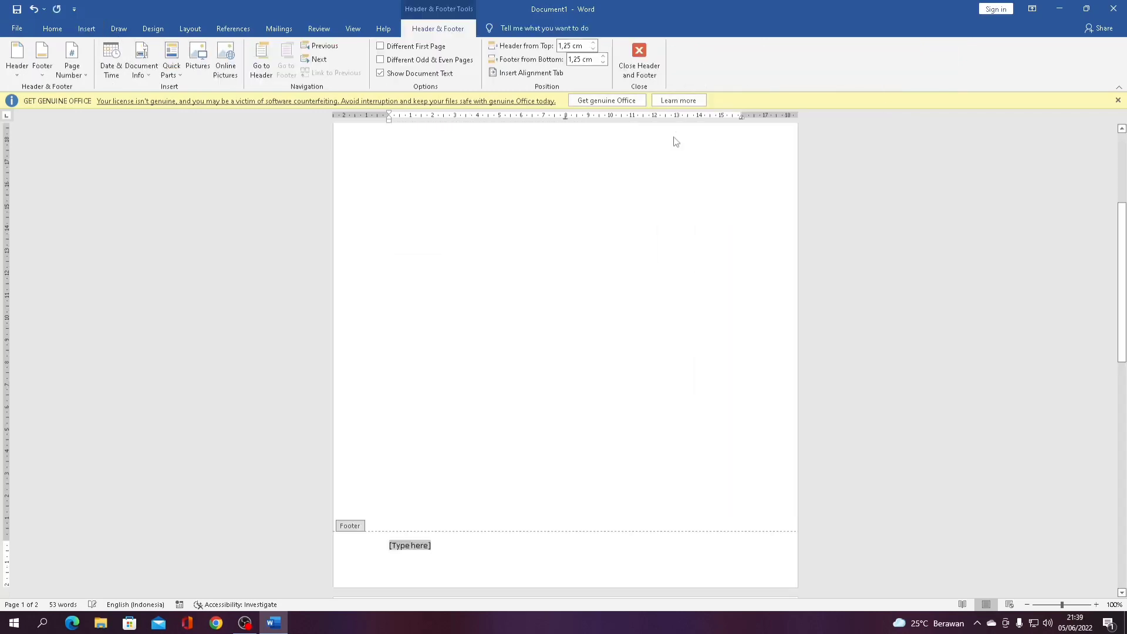
{"action": "scroll", "coordinate": [544, 280], "scroll_direction": "down", "scroll_amount": 3}
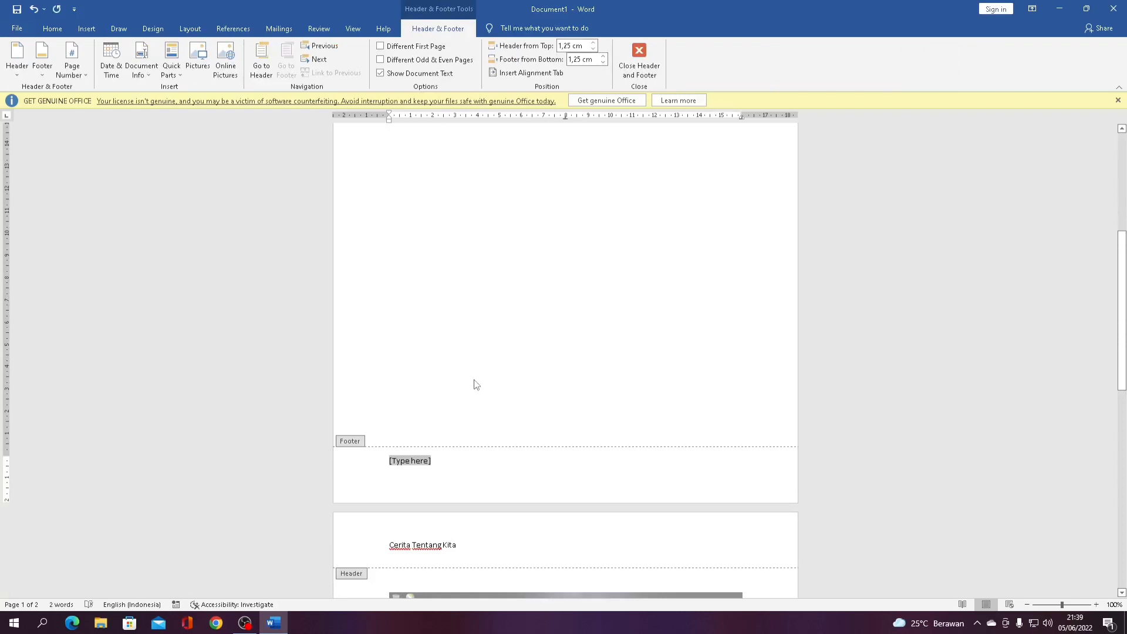
{"action": "type", "text": "Jangan Mn"}
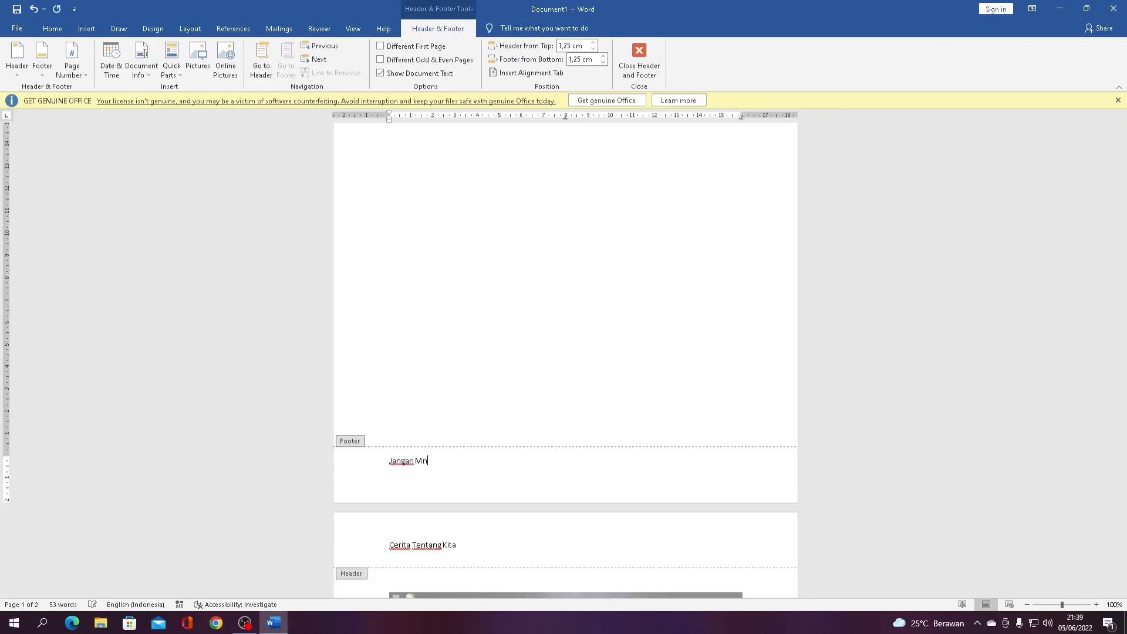
{"action": "key", "text": "BackSpace"}
{"action": "type", "text": "enyerah"}
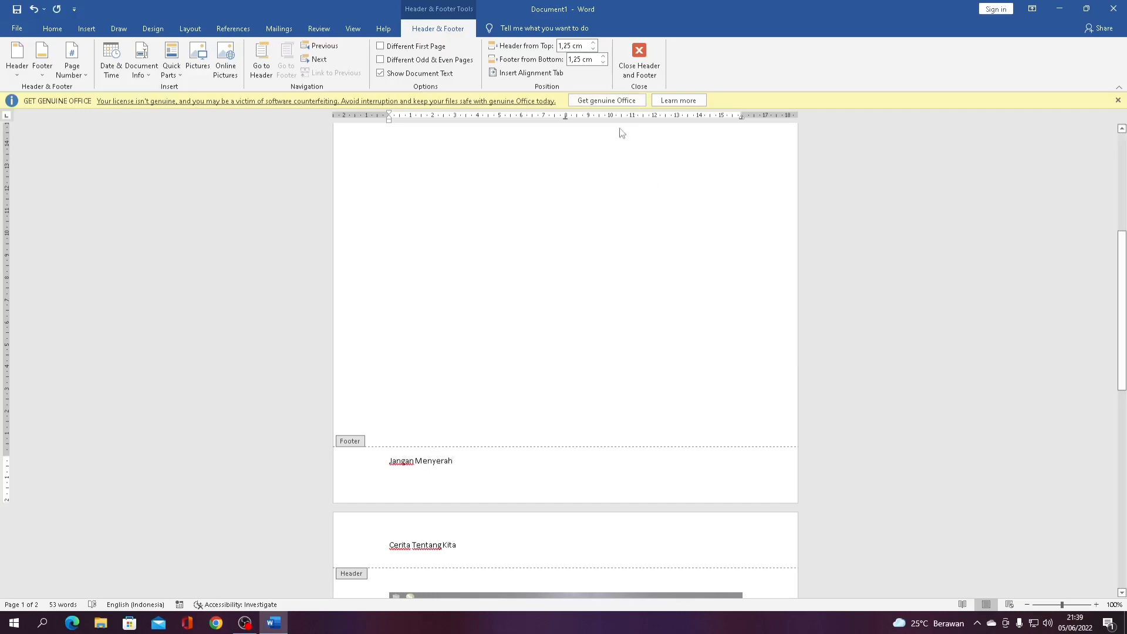
{"action": "left_click", "coordinate": [638, 68]}
{"action": "scroll", "coordinate": [561, 231], "scroll_direction": "down", "scroll_amount": 15}
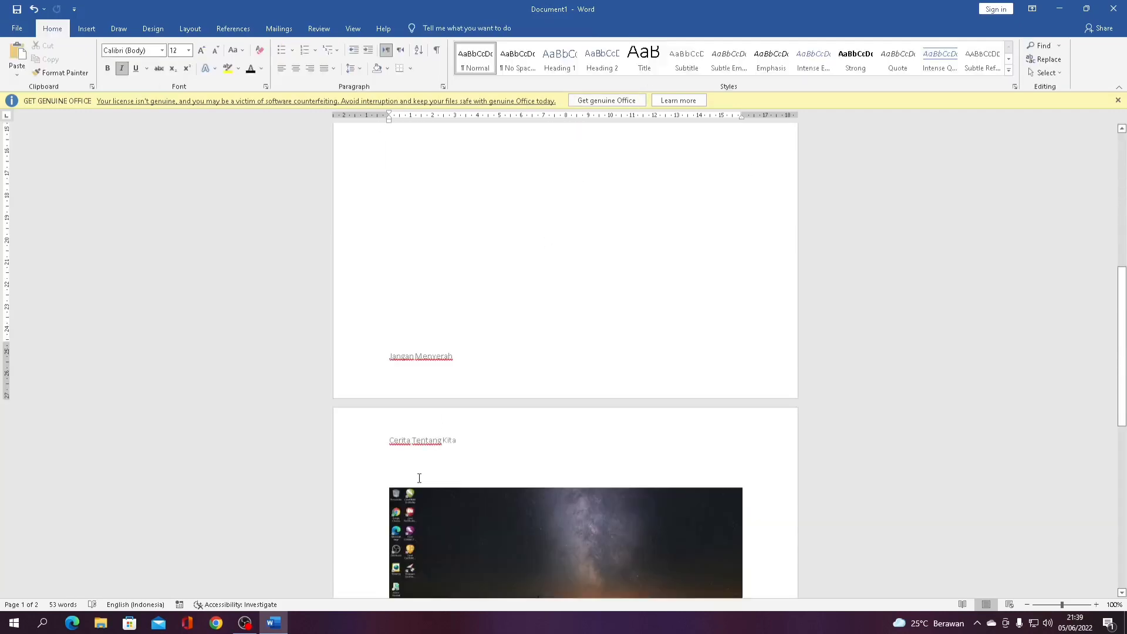
{"action": "scroll", "coordinate": [435, 223], "scroll_direction": "up", "scroll_amount": 3}
{"action": "scroll", "coordinate": [431, 194], "scroll_direction": "down", "scroll_amount": 8}
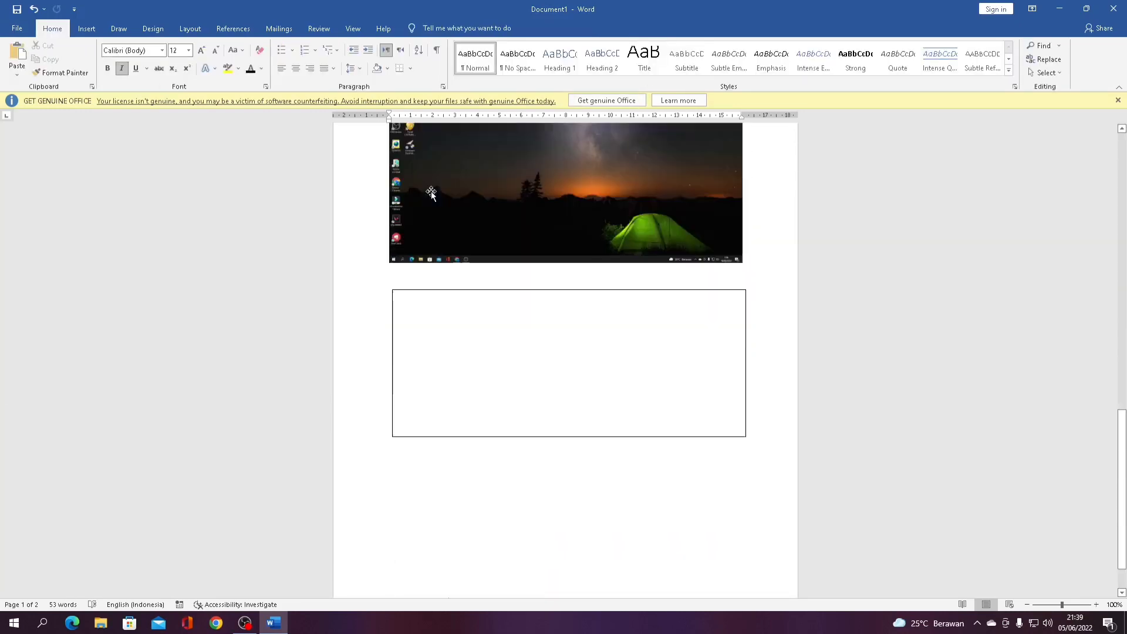
{"action": "scroll", "coordinate": [427, 427], "scroll_direction": "up", "scroll_amount": 15}
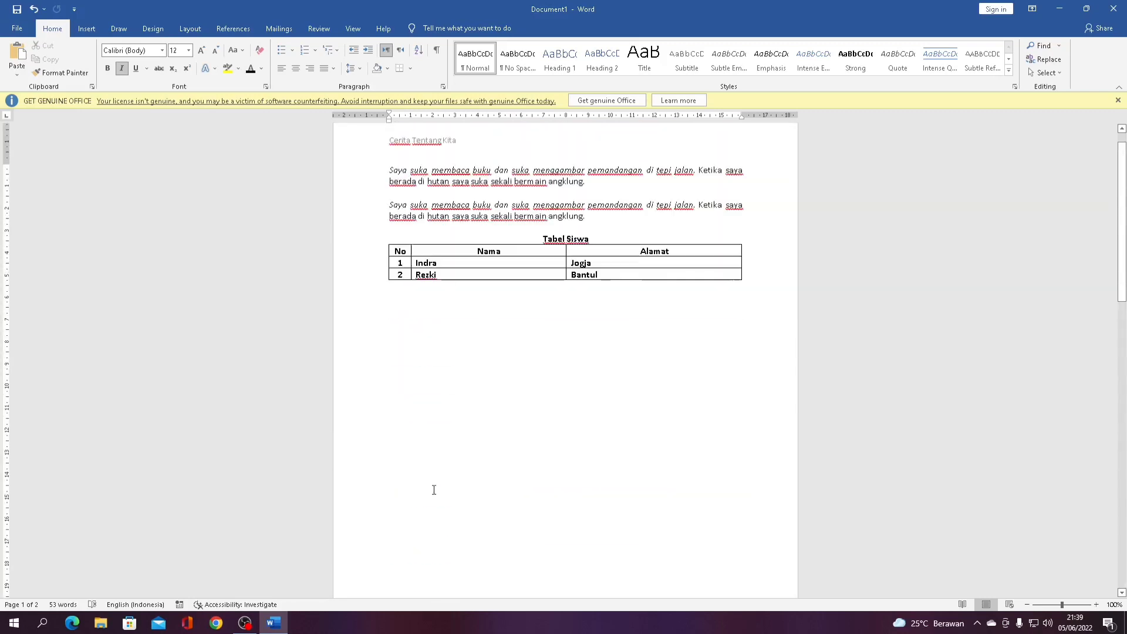
{"action": "left_click", "coordinate": [541, 393]}
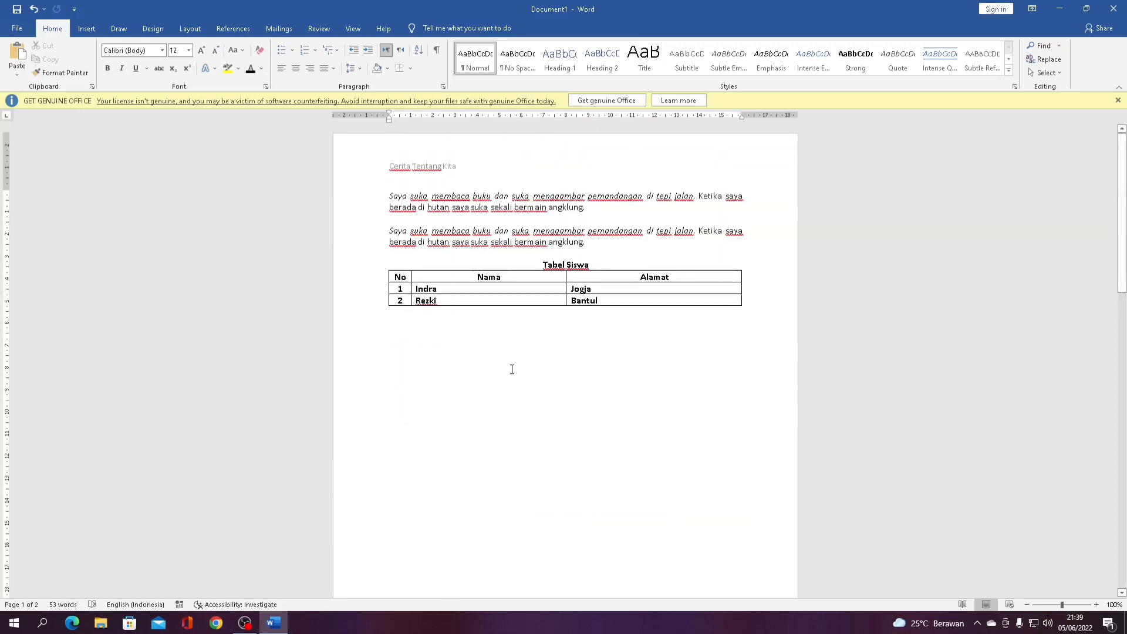
{"action": "left_click", "coordinate": [76, 33]}
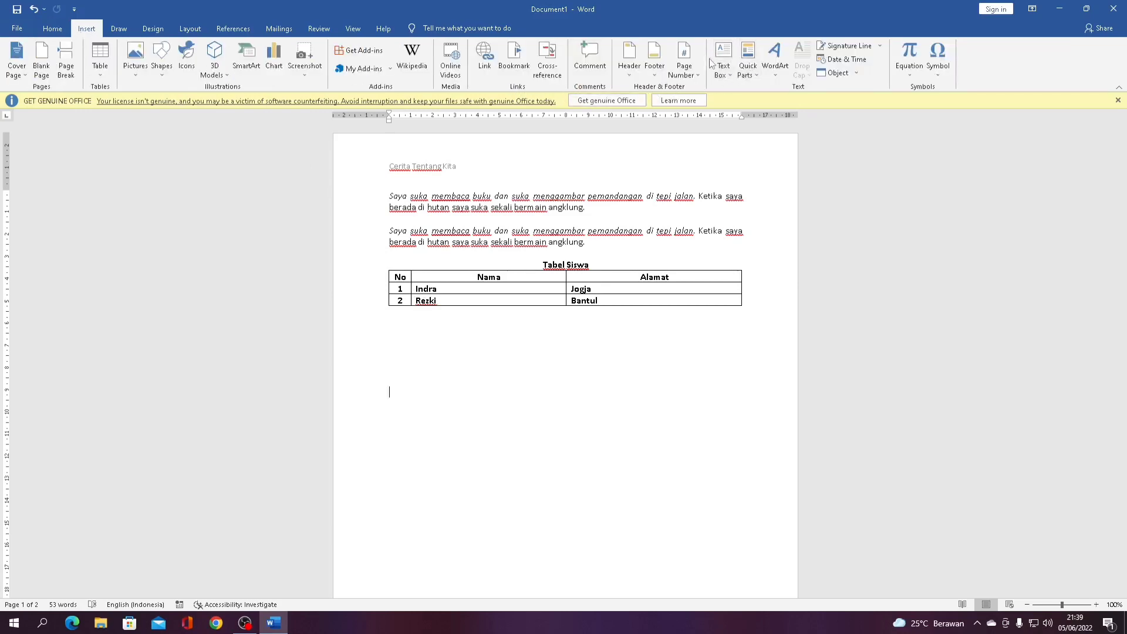
{"action": "scroll", "coordinate": [677, 193], "scroll_direction": "down", "scroll_amount": 15}
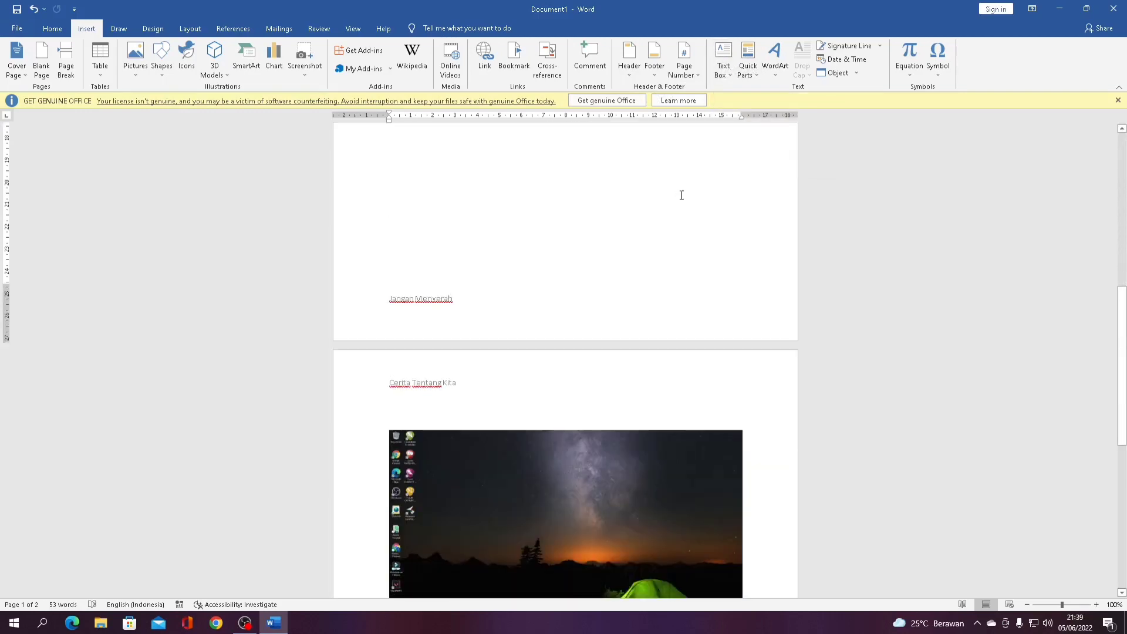
{"action": "scroll", "coordinate": [678, 197], "scroll_direction": "down", "scroll_amount": 3}
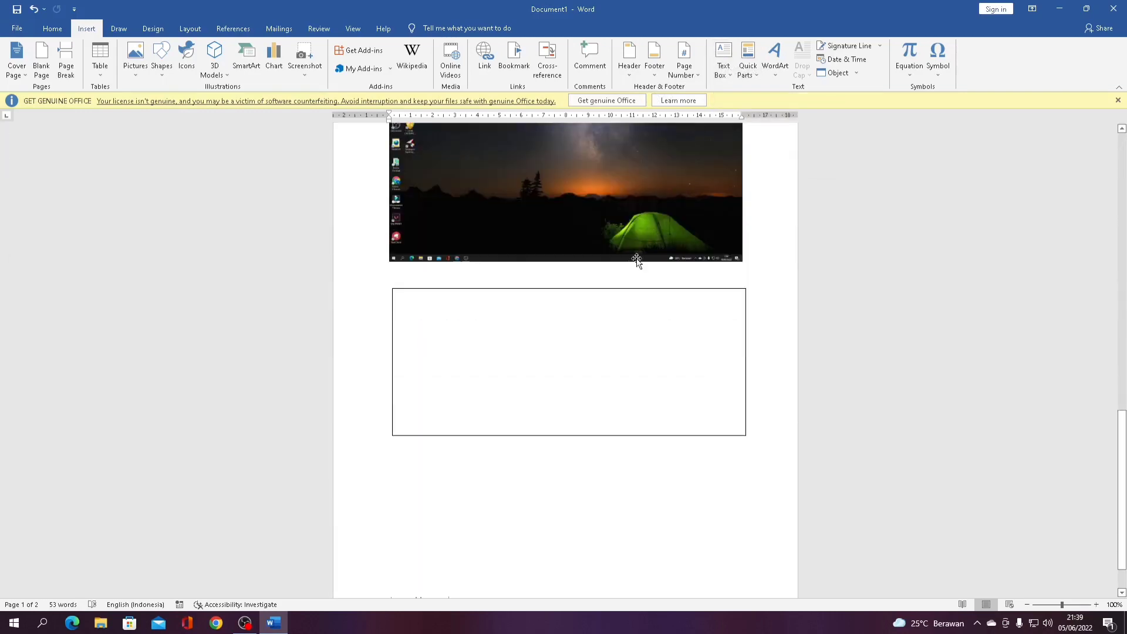
Insert a Simple Text Box on page 1
{"action": "left_click", "coordinate": [726, 68]}
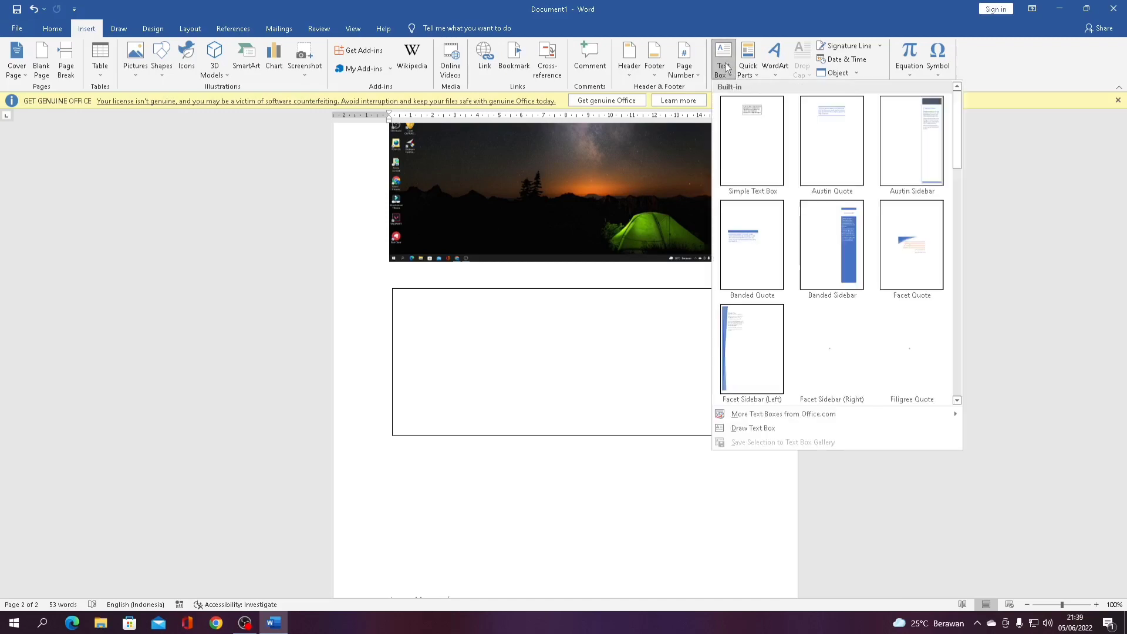
{"action": "left_click", "coordinate": [757, 137]}
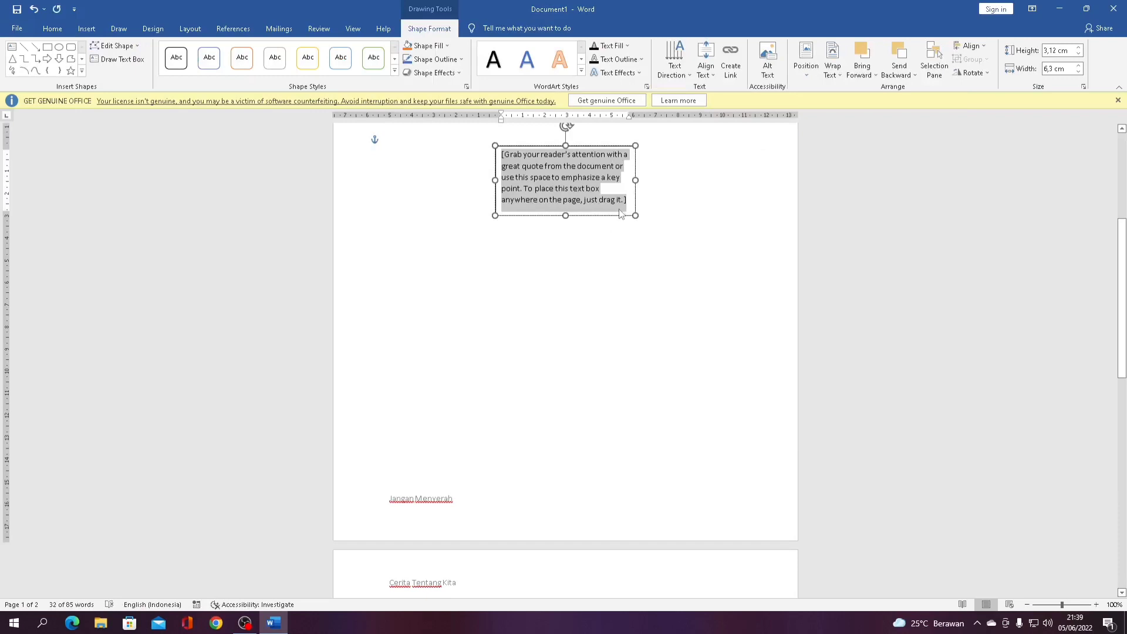
{"action": "left_click_drag", "start_coordinate": [620, 216], "coordinate": [597, 333]}
{"action": "scroll", "coordinate": [606, 301], "scroll_direction": "up", "scroll_amount": 4}
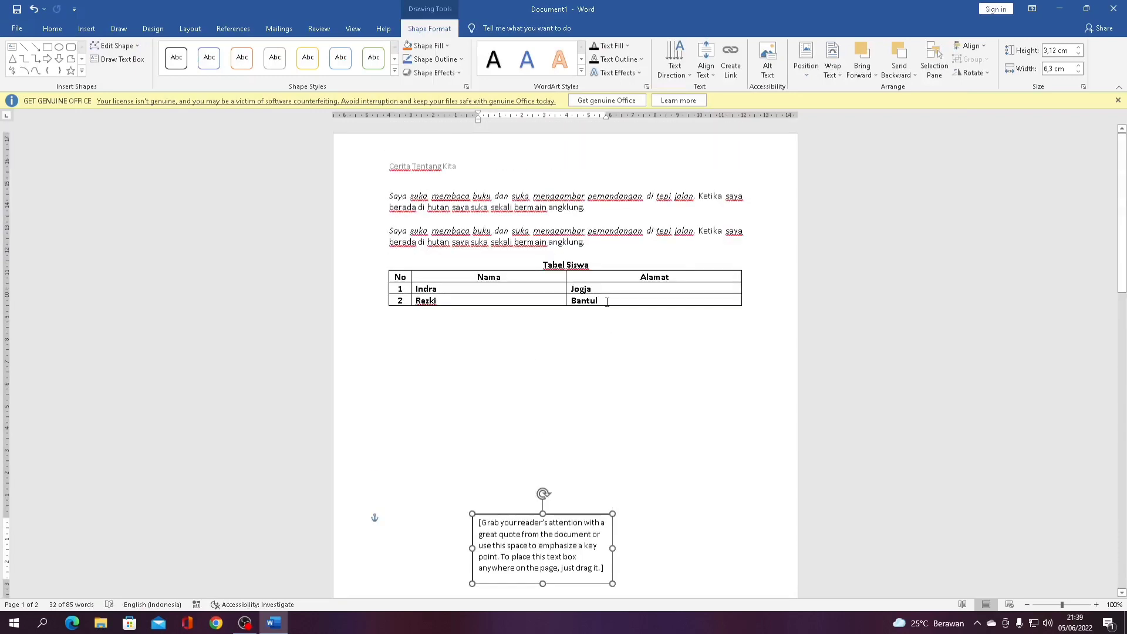
{"action": "scroll", "coordinate": [607, 301], "scroll_direction": "down", "scroll_amount": 12}
{"action": "scroll", "coordinate": [611, 297], "scroll_direction": "up", "scroll_amount": 6}
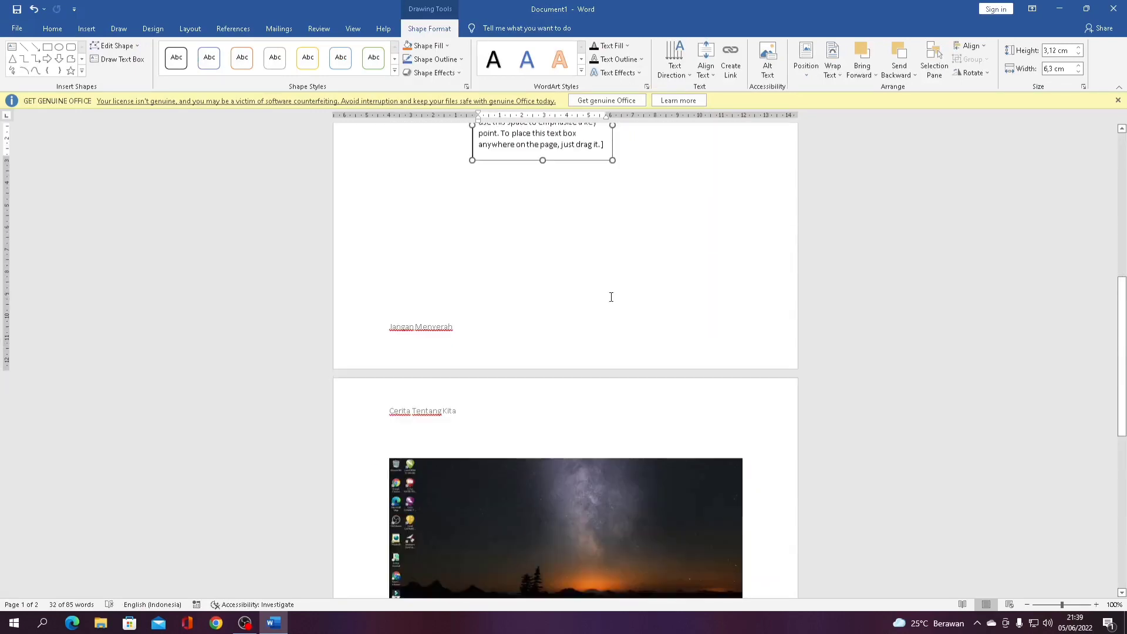
{"action": "scroll", "coordinate": [611, 297], "scroll_direction": "down", "scroll_amount": 10}
{"action": "left_click", "coordinate": [599, 365]}
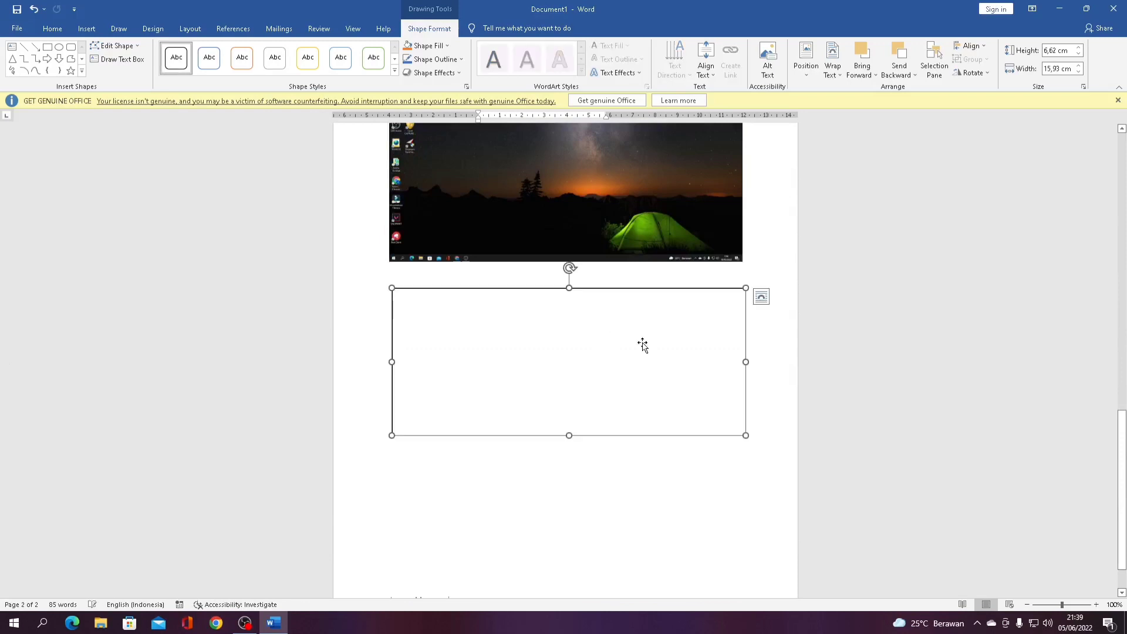
{"action": "scroll", "coordinate": [563, 270], "scroll_direction": "up", "scroll_amount": 8}
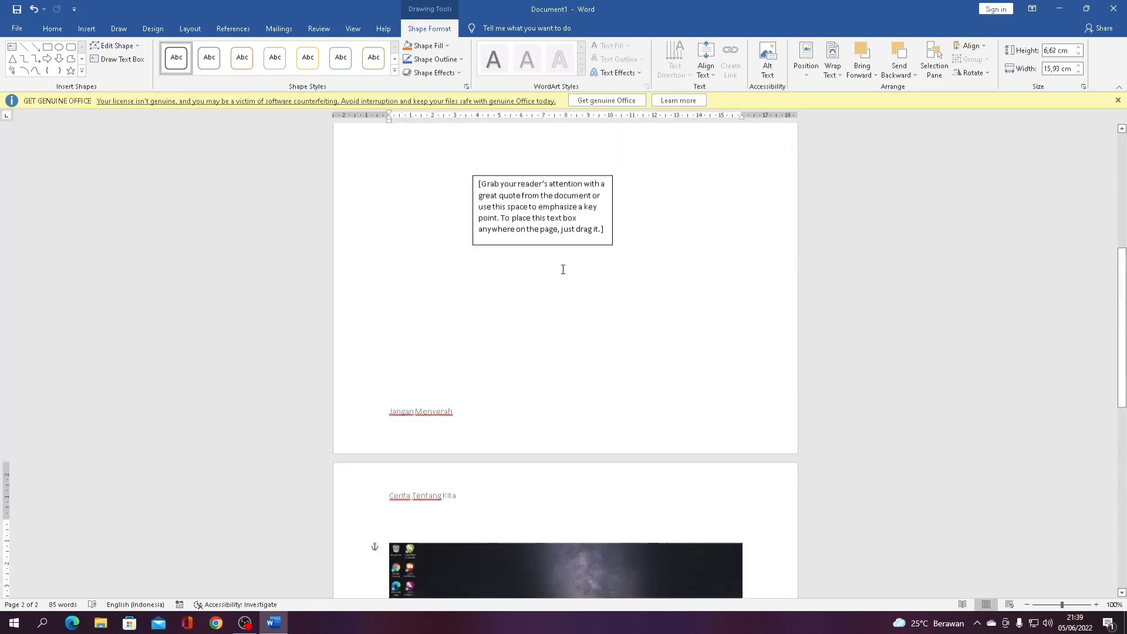
Replace the text box's placeholder quote with 'Halo semuanya'
{"action": "left_click", "coordinate": [584, 233]}
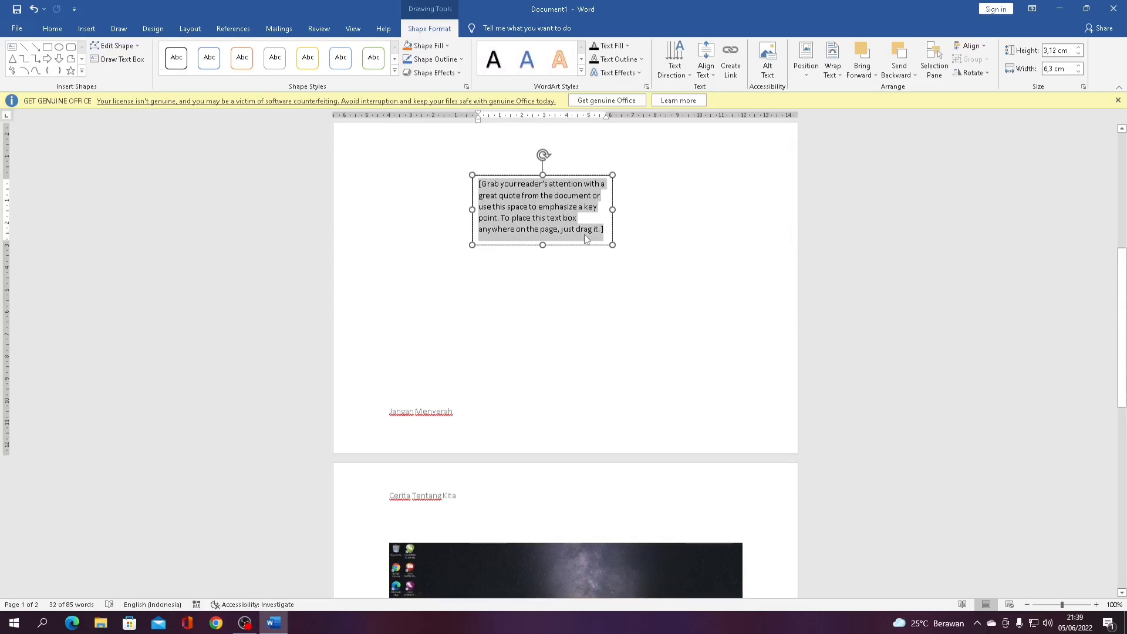
{"action": "key", "text": "BackSpace"}
{"action": "type", "text": "Halo sem"}
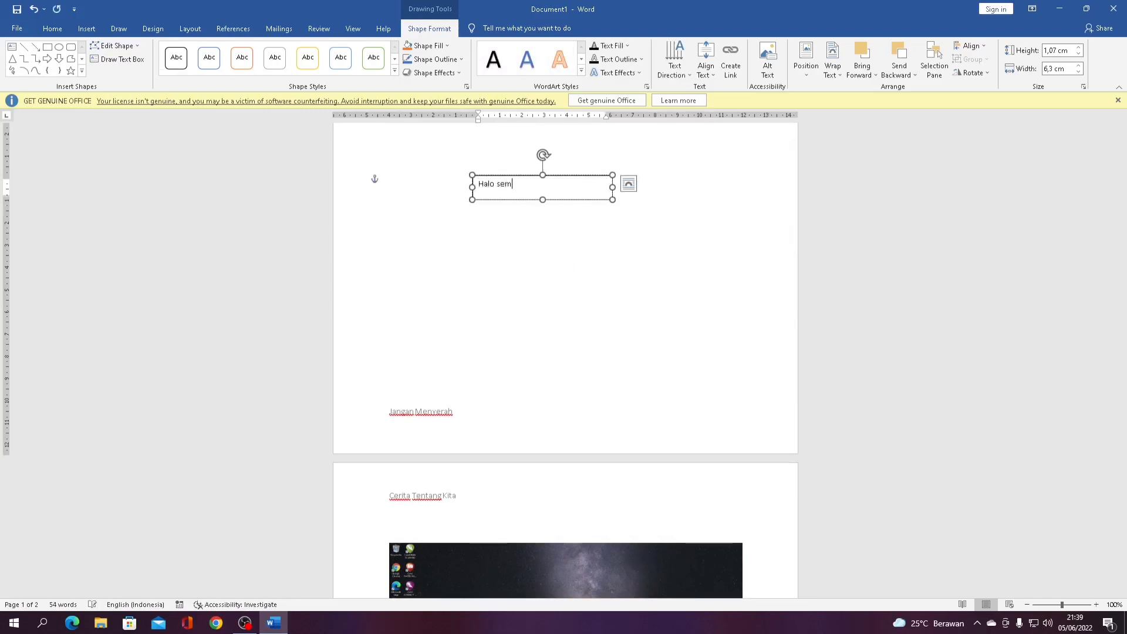
{"action": "type", "text": "uanya"}
{"action": "left_click", "coordinate": [689, 252]}
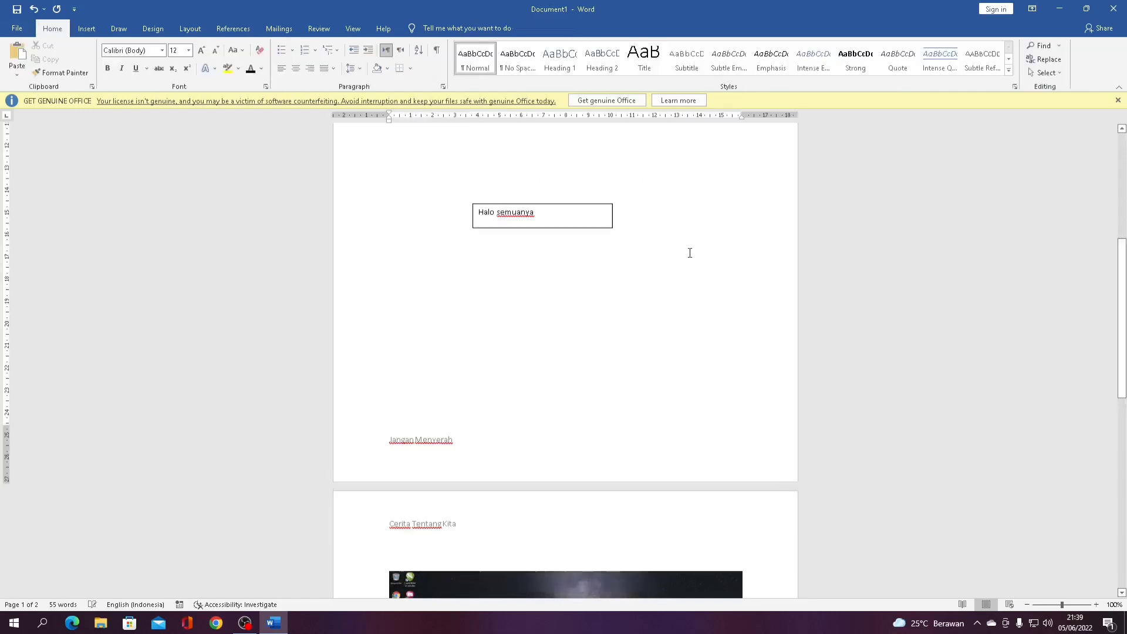
{"action": "scroll", "coordinate": [690, 253], "scroll_direction": "up", "scroll_amount": 2}
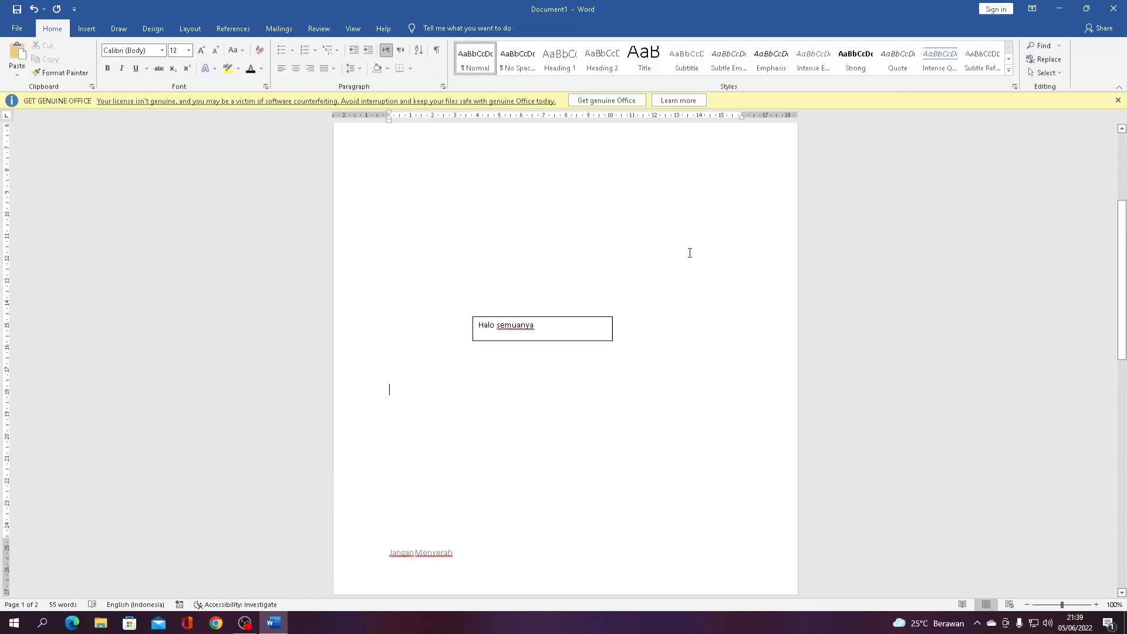
Insert a WordArt reading 'Gunung Merbabu'
{"action": "left_click", "coordinate": [94, 29]}
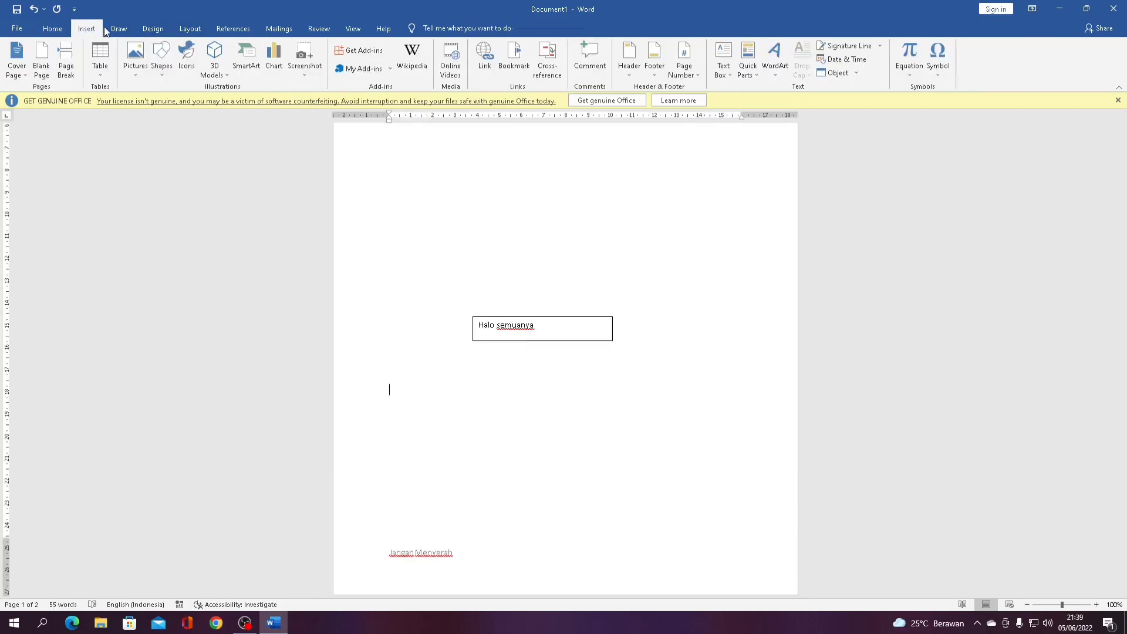
{"action": "left_click", "coordinate": [783, 72]}
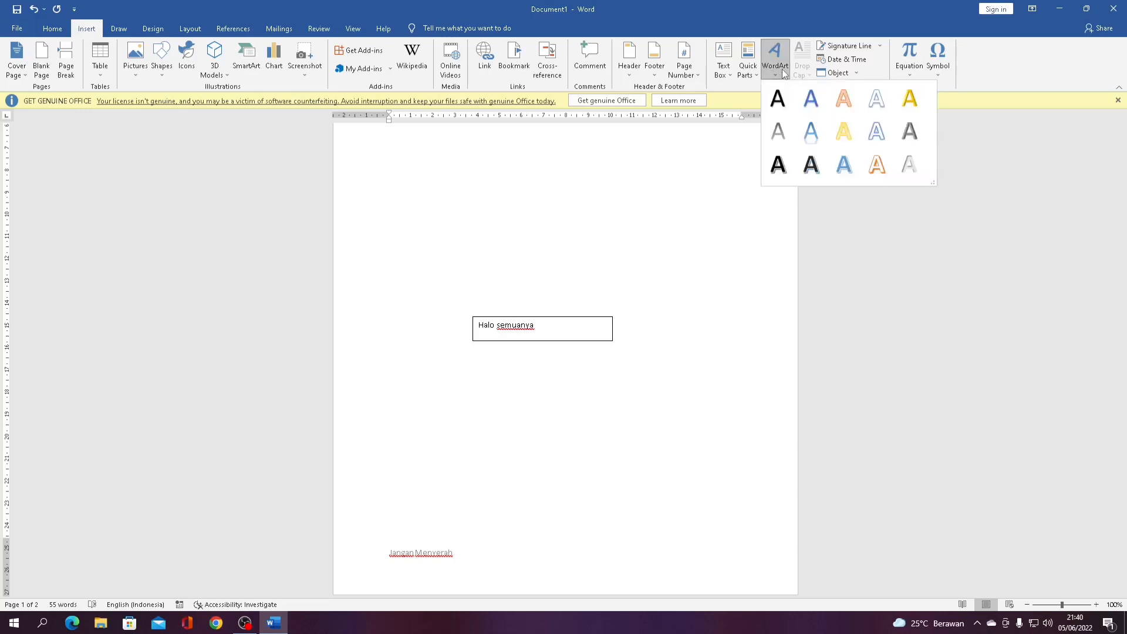
{"action": "left_click", "coordinate": [781, 100]}
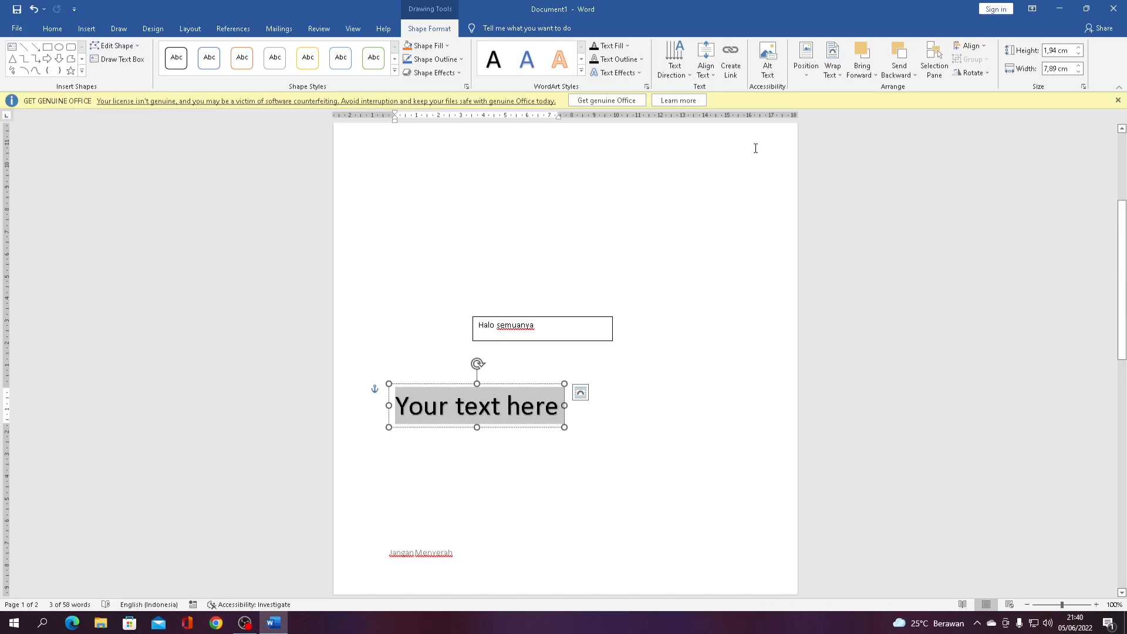
{"action": "type", "text": "Merbabu"}
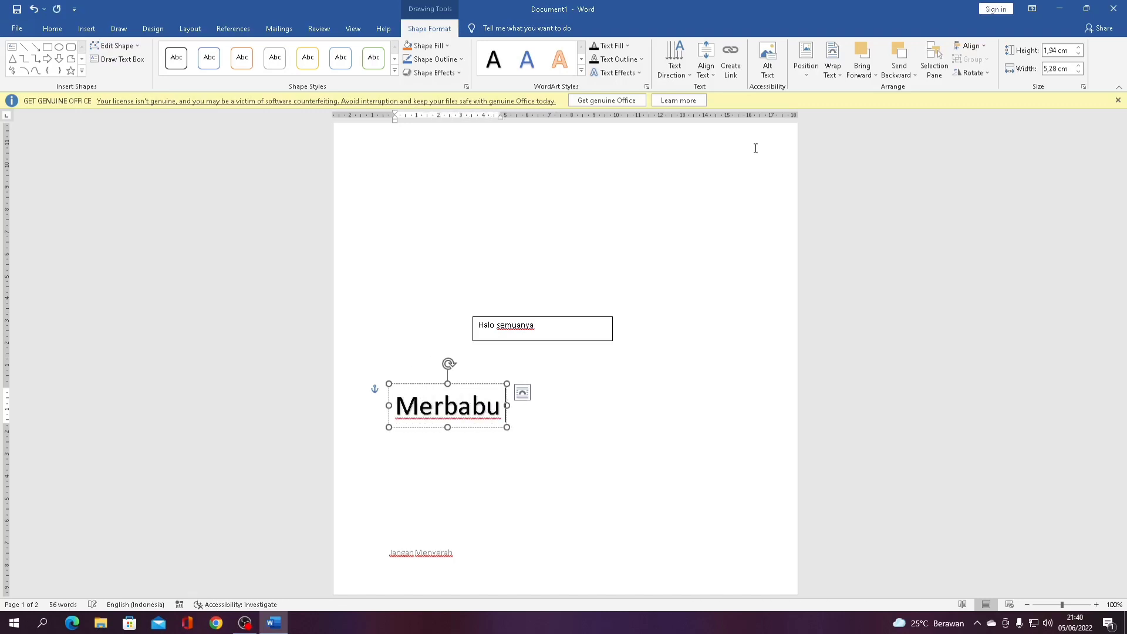
{"action": "key", "text": "BackSpace"}
{"action": "key", "text": "BackSpace"}
{"action": "key", "text": "BackSpace"}
{"action": "key", "text": "BackSpace"}
{"action": "key", "text": "BackSpace"}
{"action": "key", "text": "BackSpace"}
{"action": "key", "text": "BackSpace"}
{"action": "type", "text": "Gunu"}
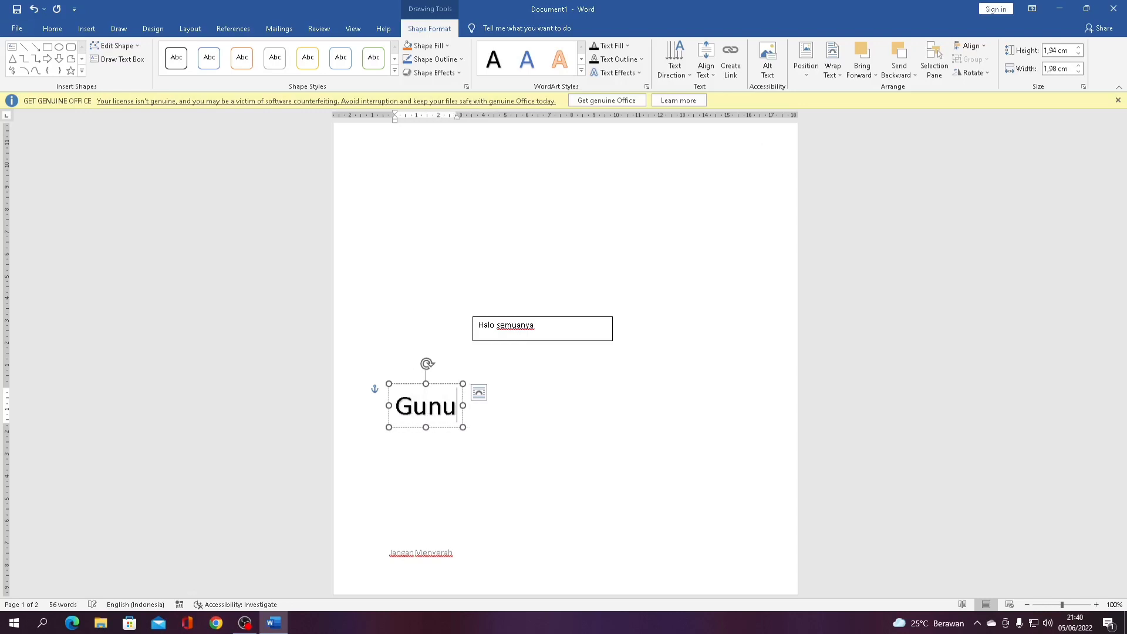
{"action": "type", "text": "ng Merbabu"}
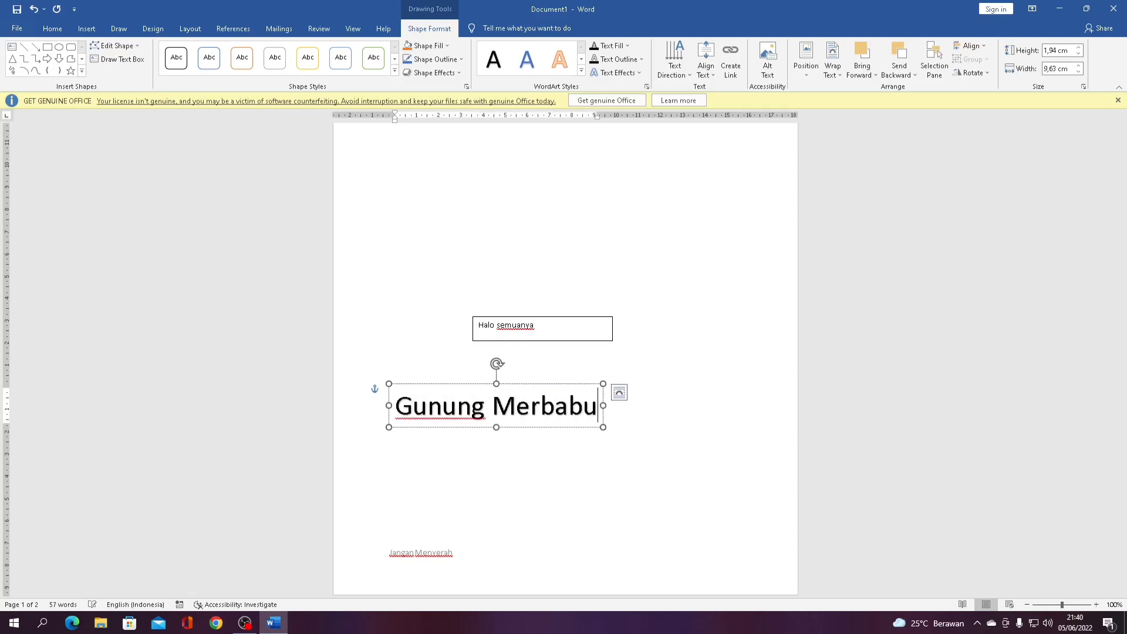
Move the Gunung Merbabu WordArt to the page centre below the text box
{"action": "left_click", "coordinate": [657, 202]}
{"action": "left_click", "coordinate": [564, 427]}
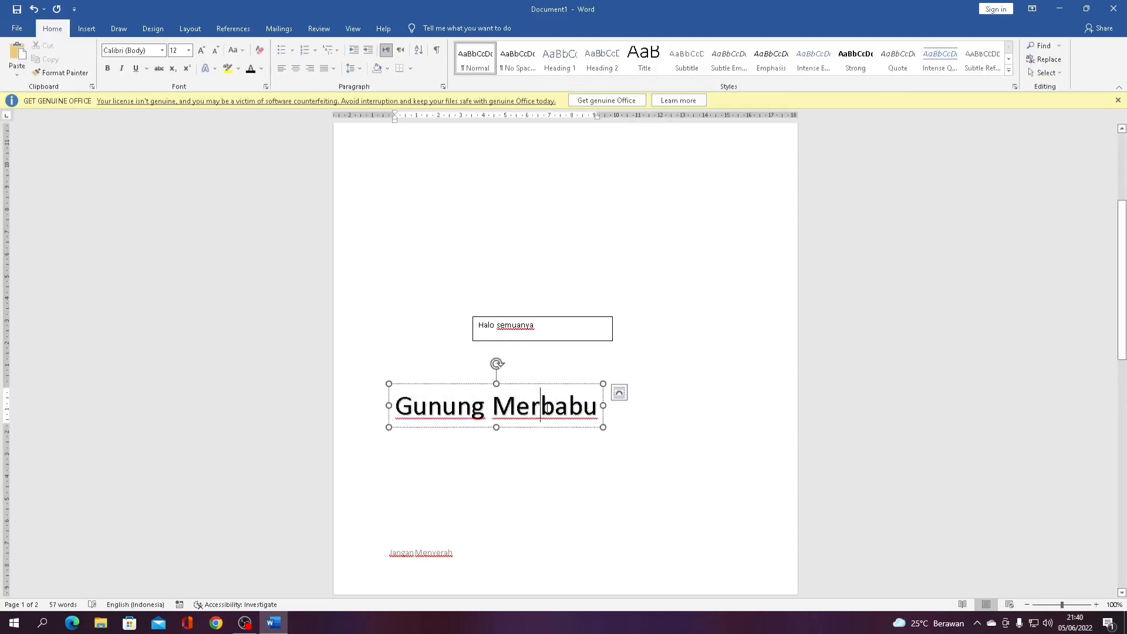
{"action": "left_click_drag", "start_coordinate": [563, 427], "coordinate": [638, 438]}
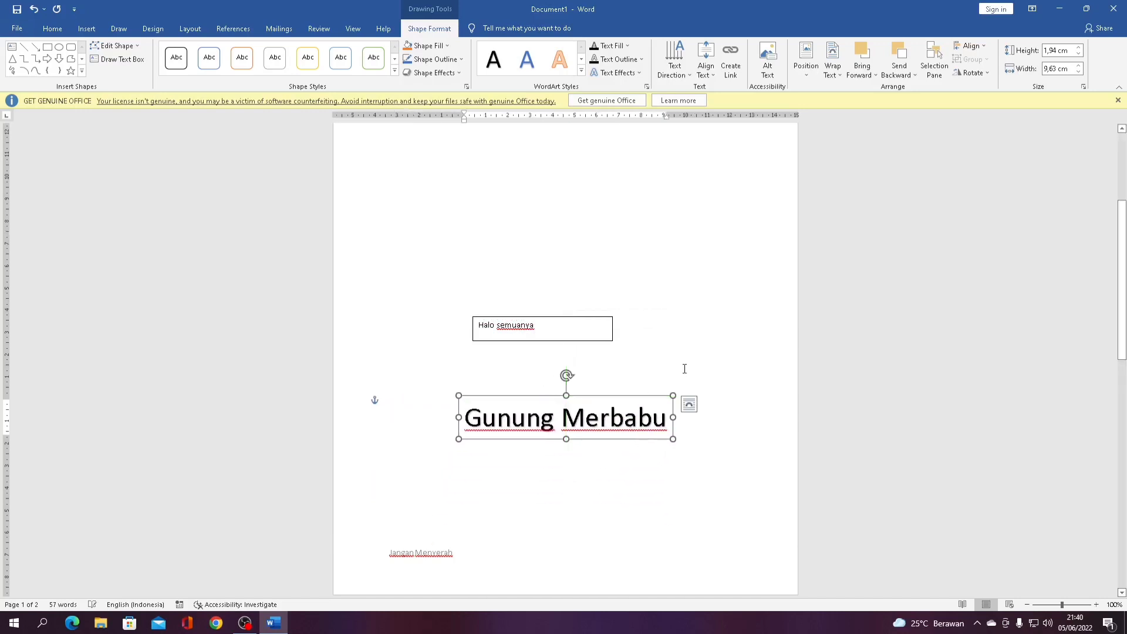
{"action": "left_click", "coordinate": [685, 352]}
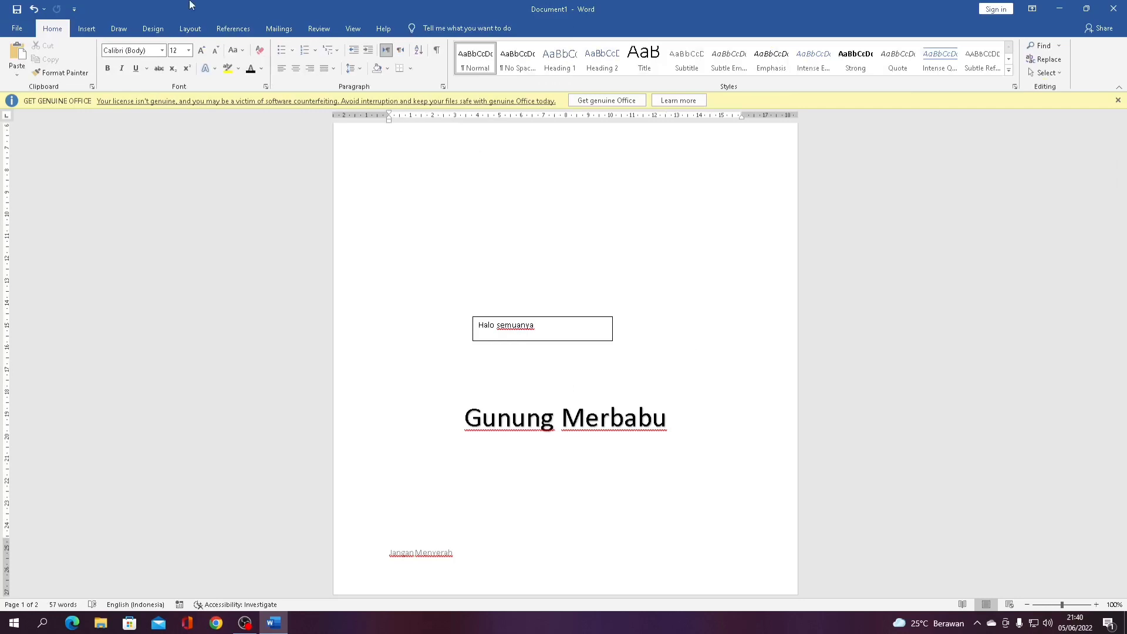
{"action": "left_click", "coordinate": [86, 28]}
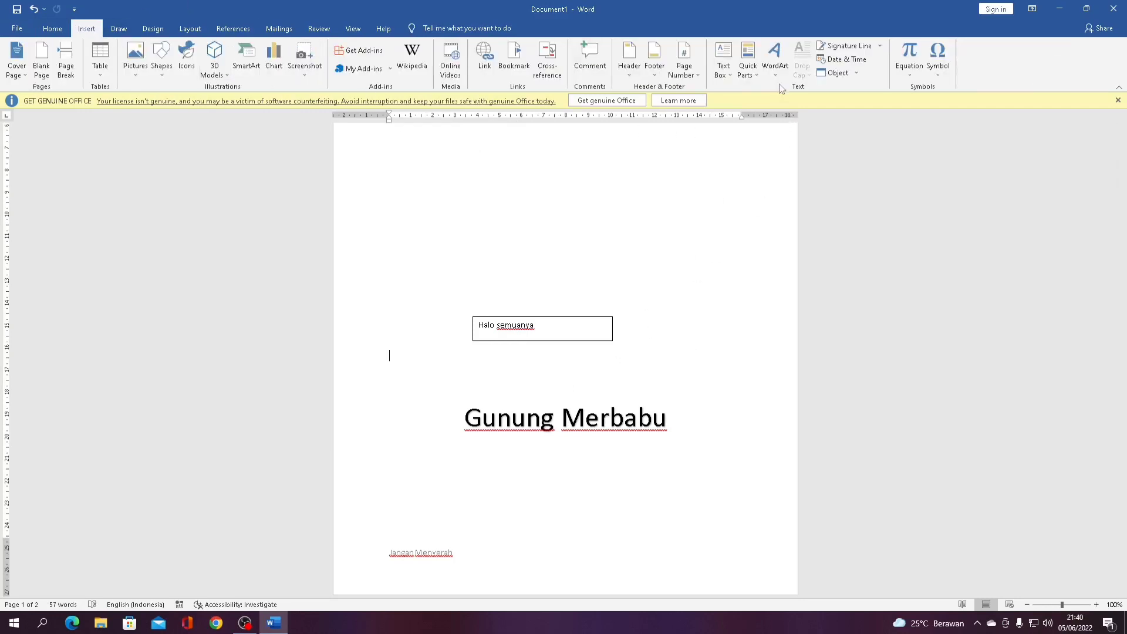
{"action": "left_click", "coordinate": [775, 59]}
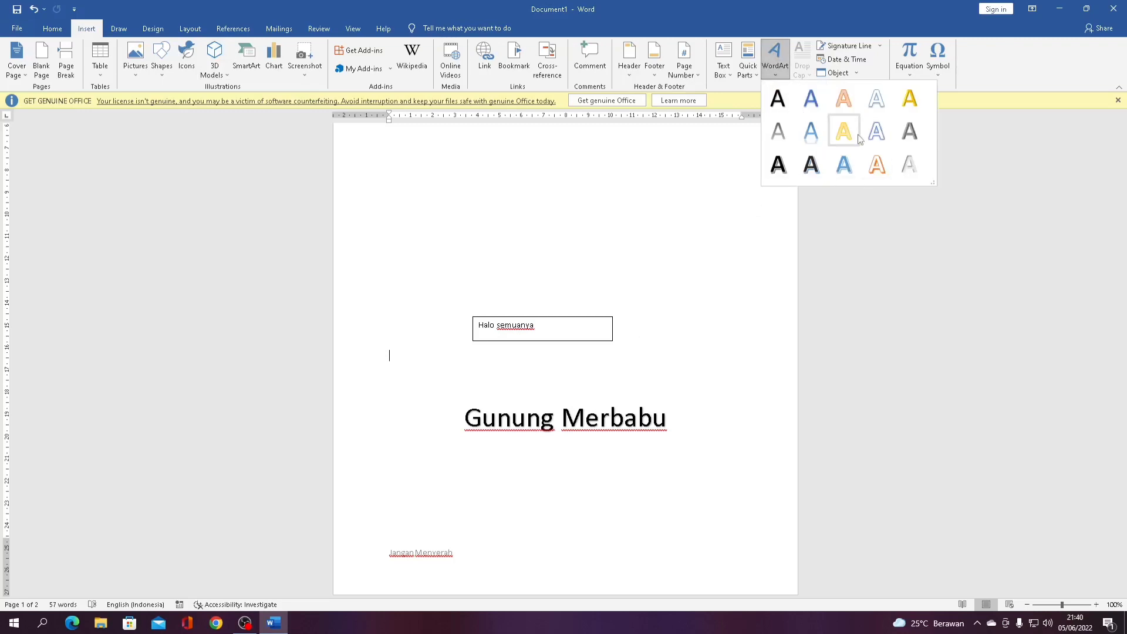
{"action": "left_click", "coordinate": [728, 174]}
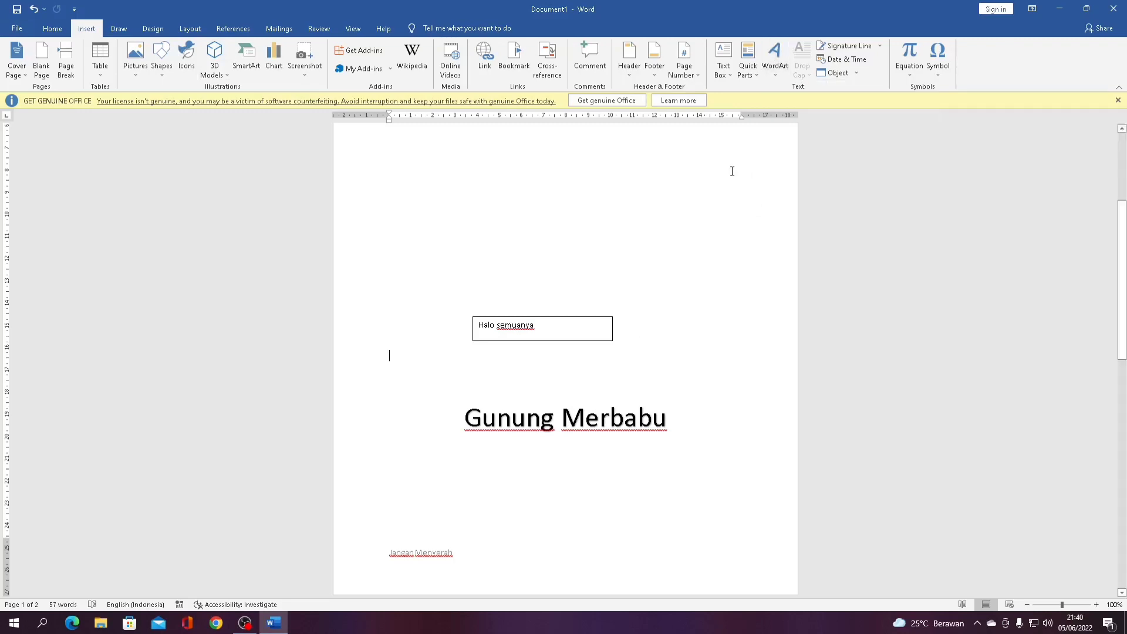
{"action": "left_click", "coordinate": [858, 73]}
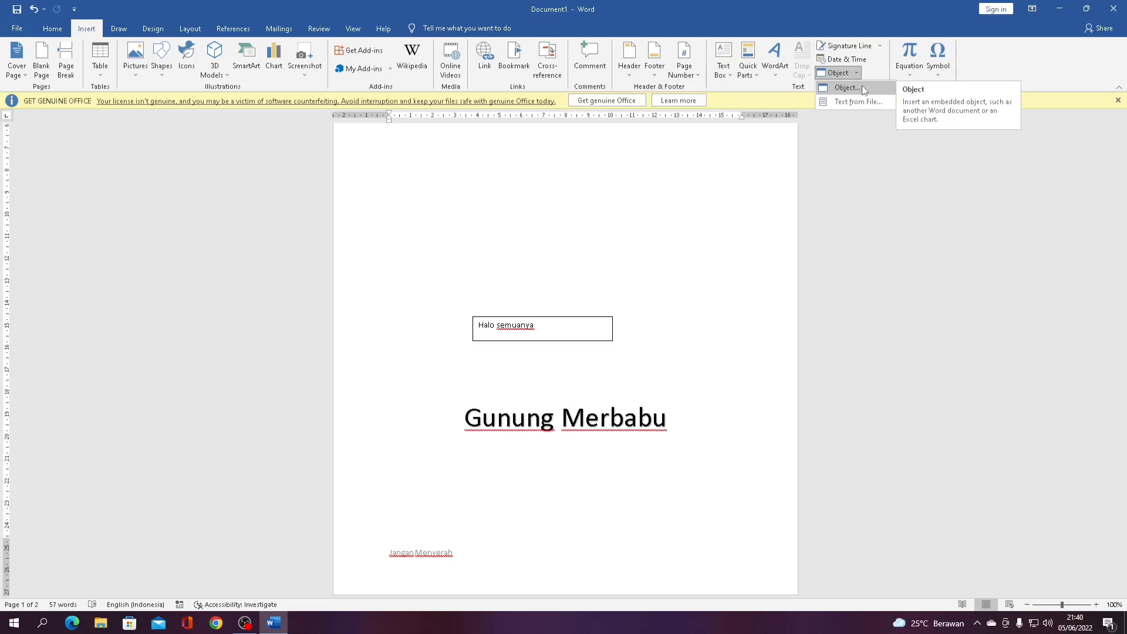
{"action": "left_click", "coordinate": [659, 200]}
{"action": "scroll", "coordinate": [659, 200], "scroll_direction": "up", "scroll_amount": 5}
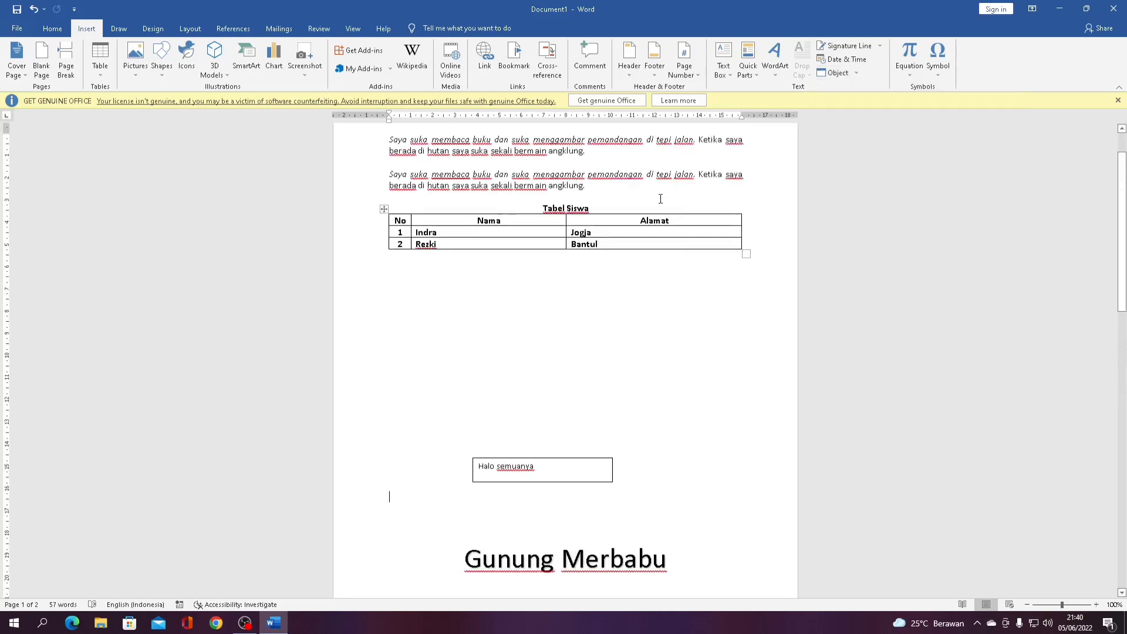